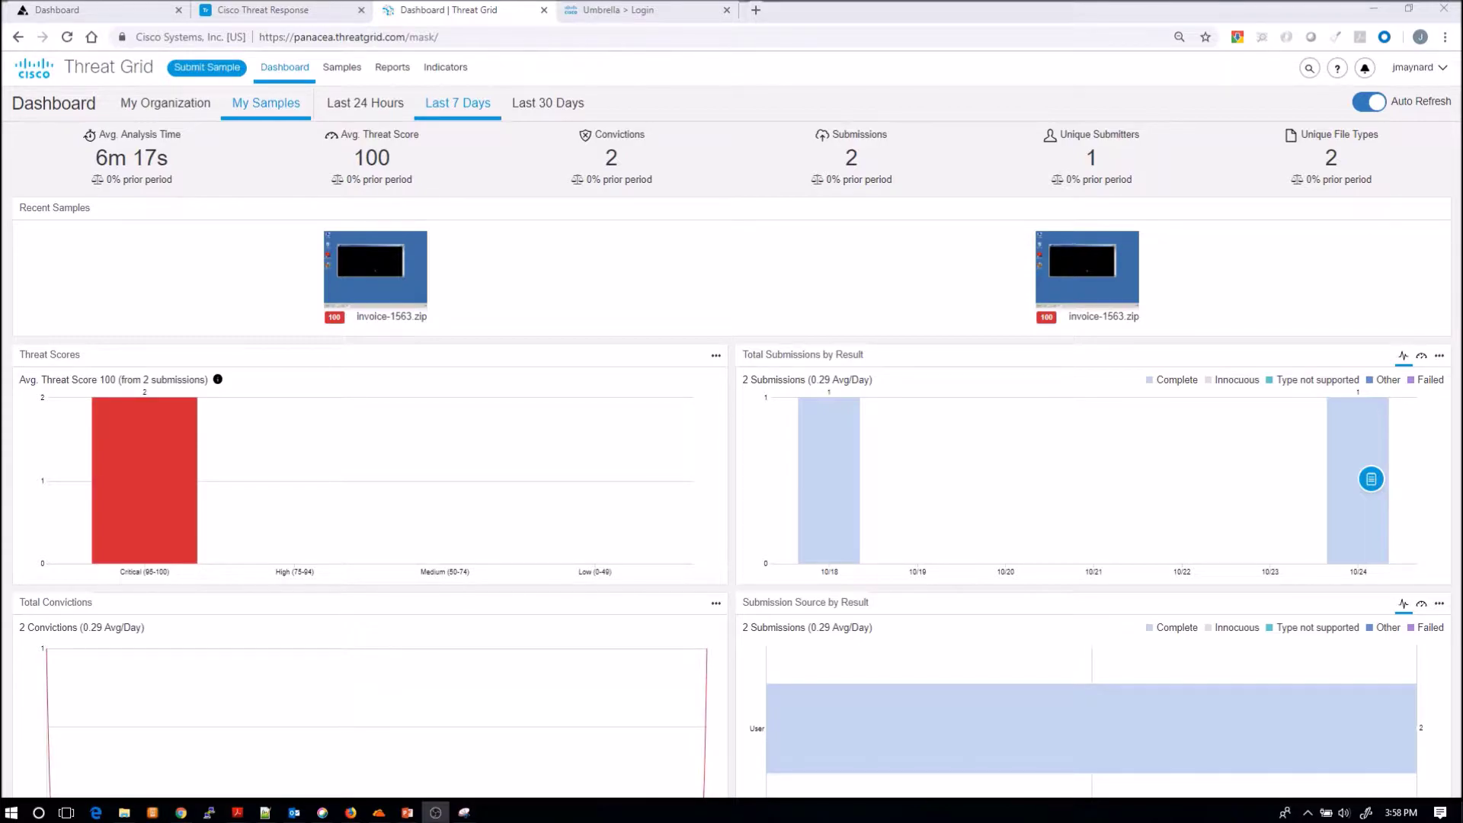
- Search Threat Grid for invoice-1563.zip and open its sample analysis report
{"action": "left_click", "coordinate": [1310, 68]}
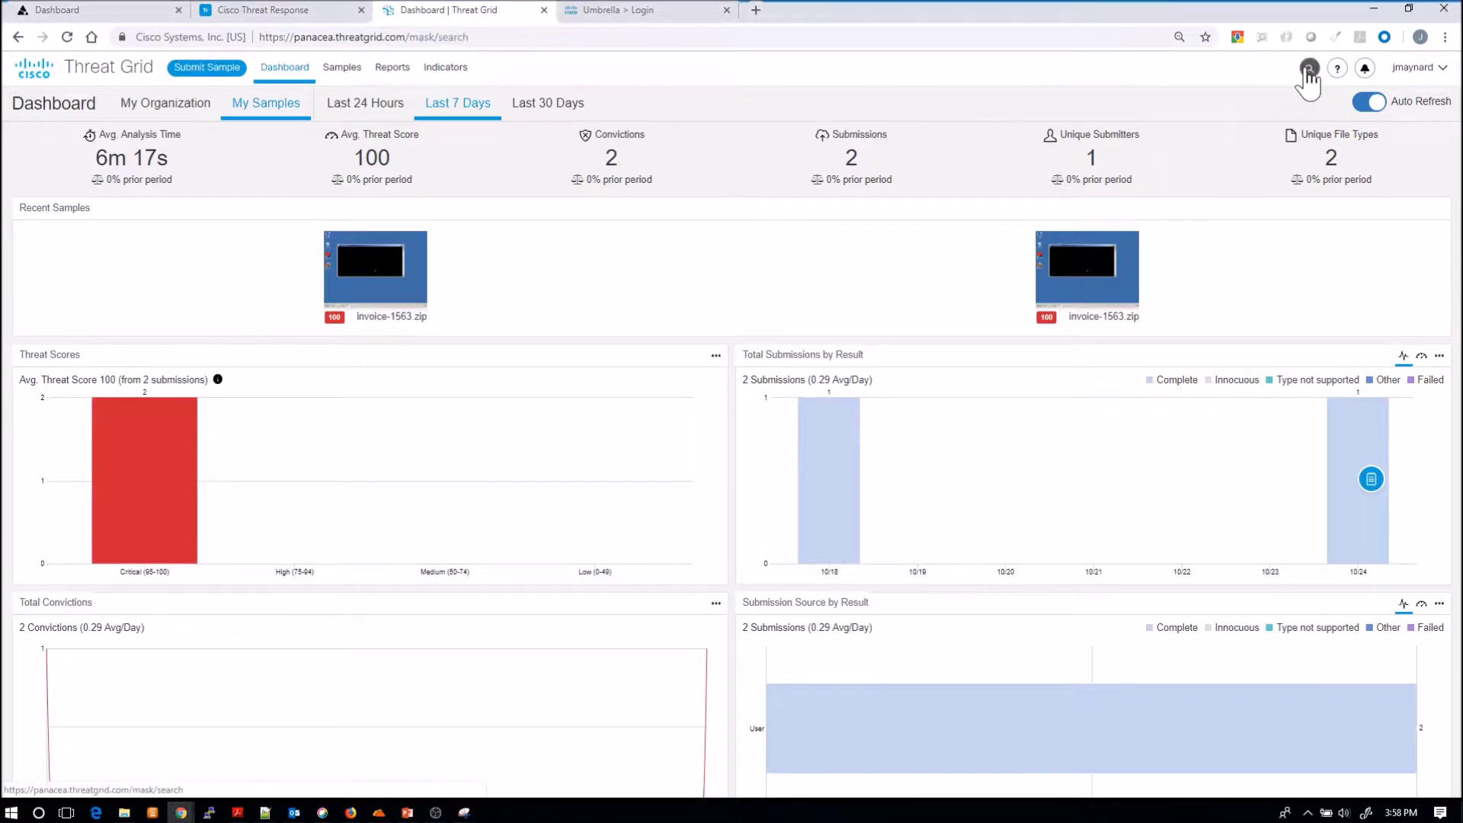
{"action": "type", "text": "invoice-1563.zip"}
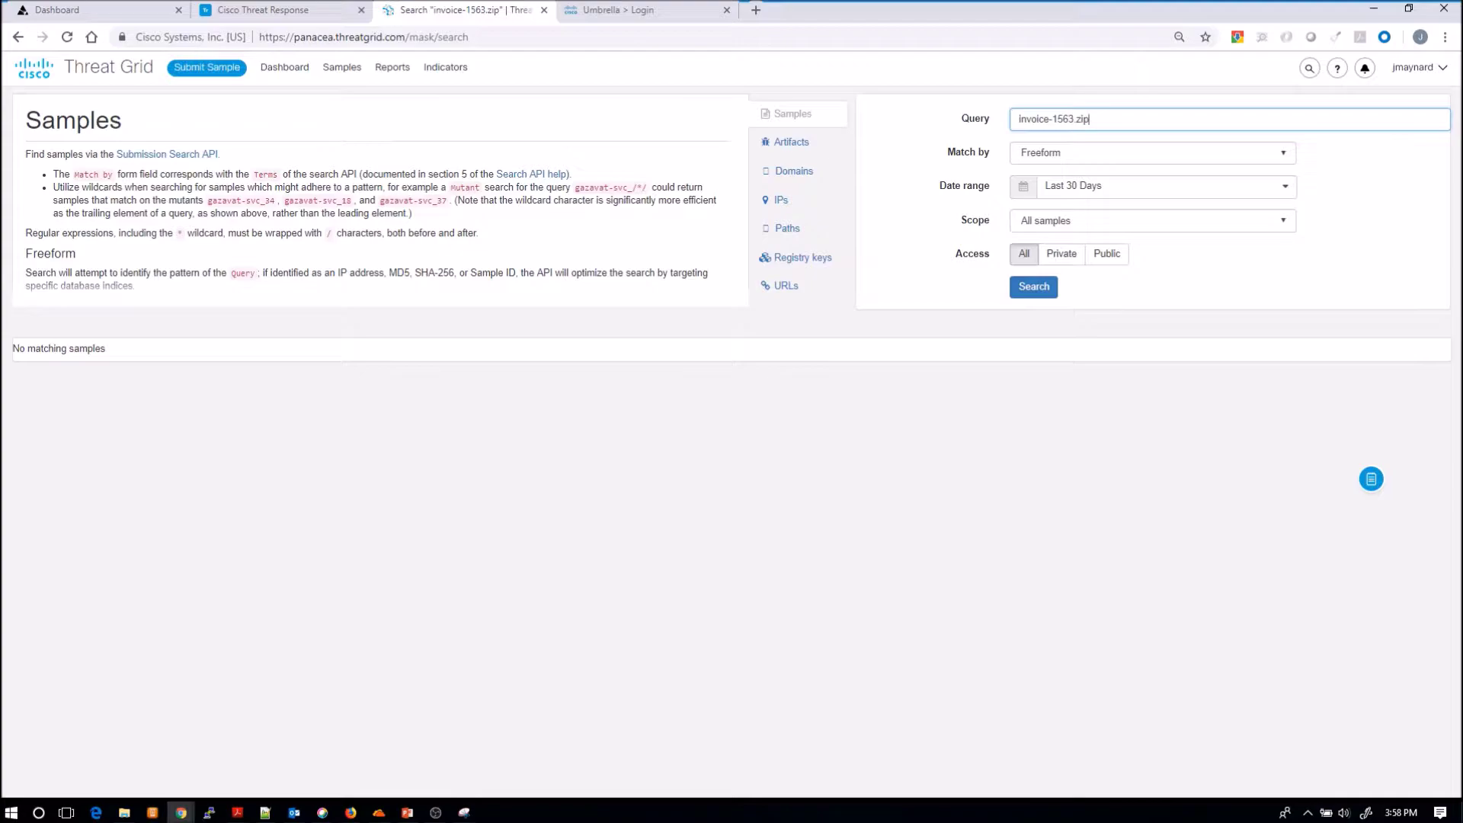
{"action": "left_click", "coordinate": [1038, 289]}
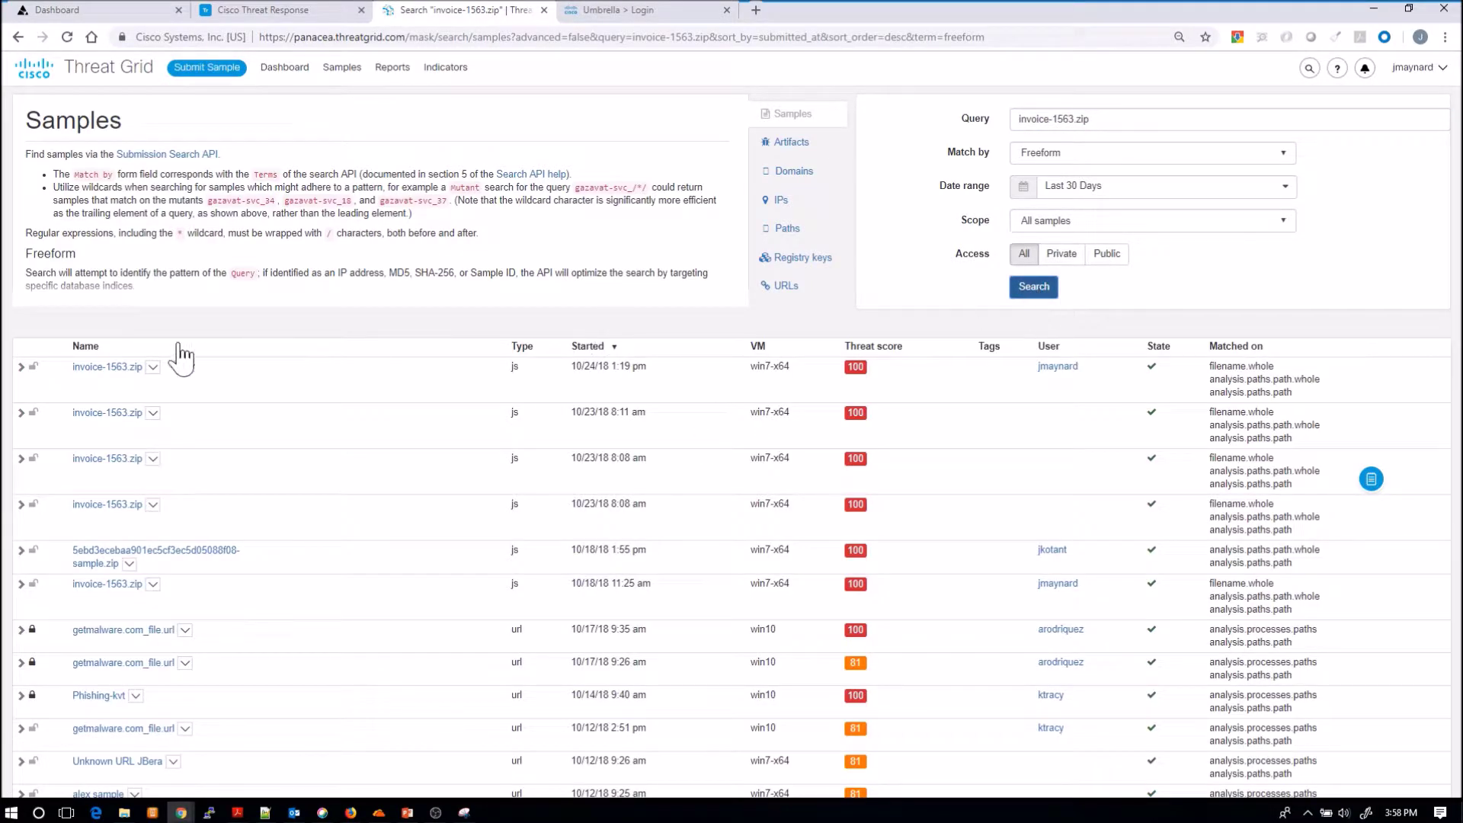
{"action": "left_click", "coordinate": [78, 369]}
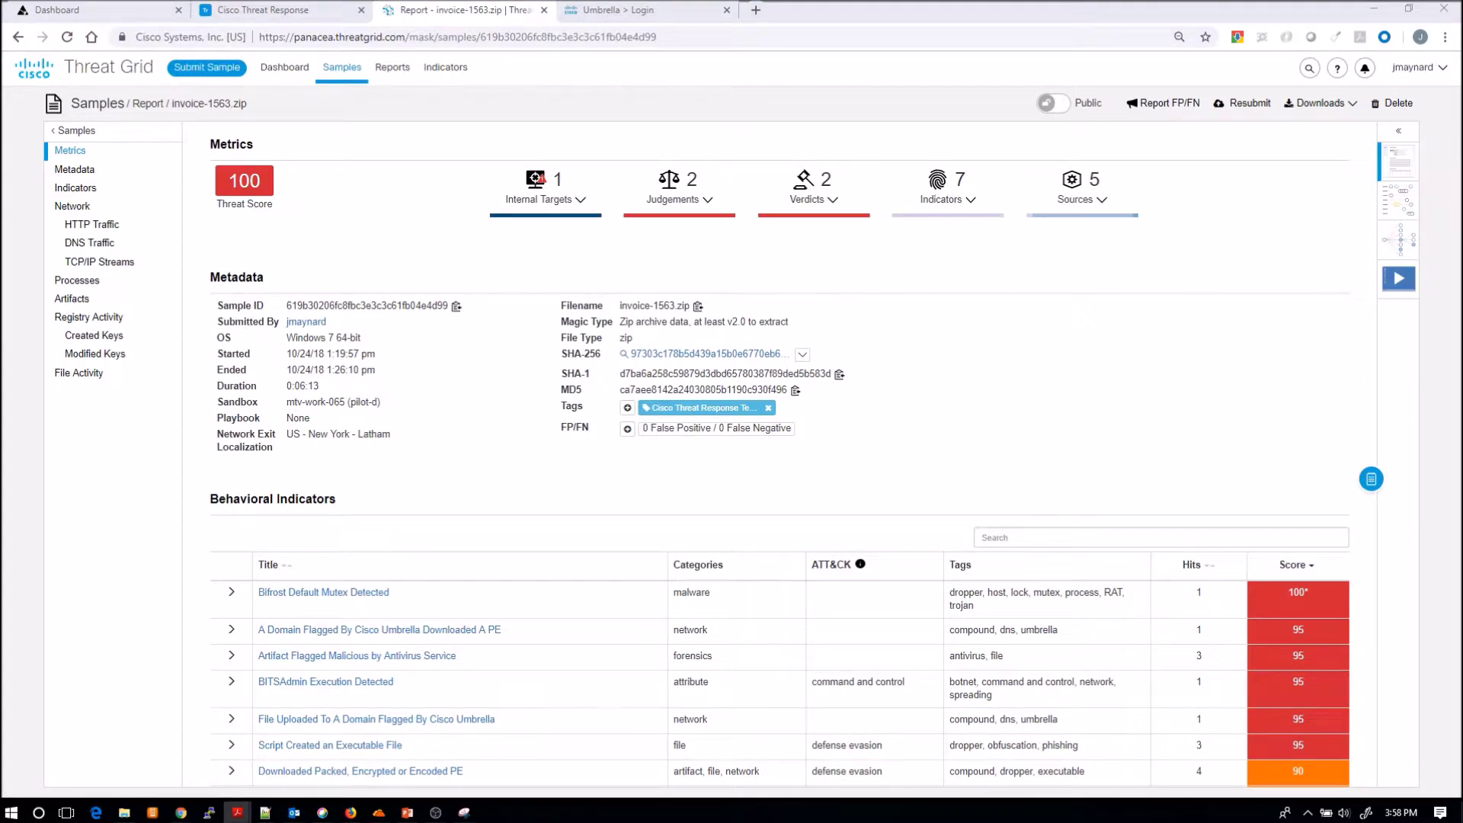
{"action": "left_click", "coordinate": [579, 201]}
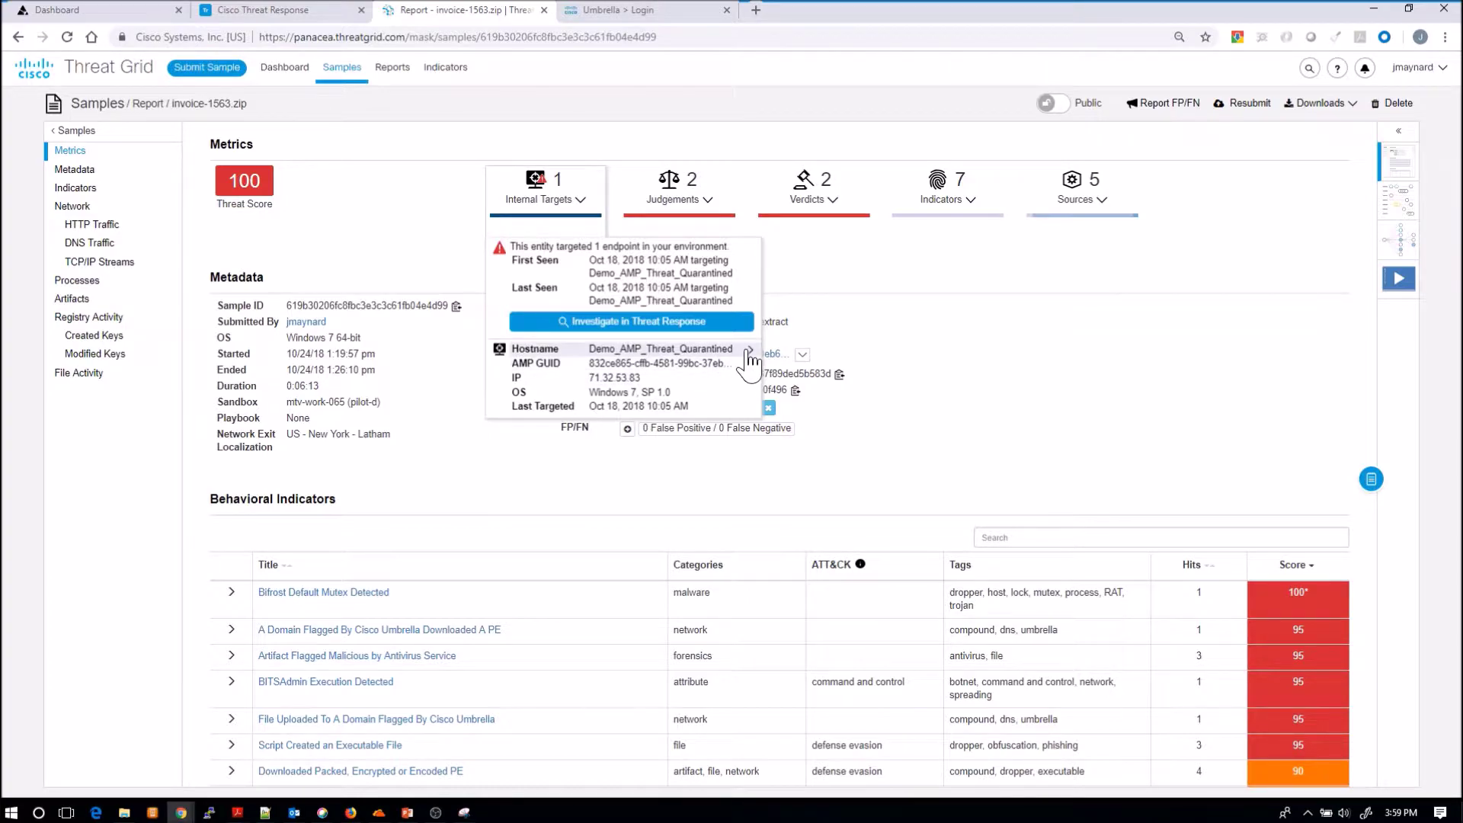
{"action": "left_click", "coordinate": [705, 200]}
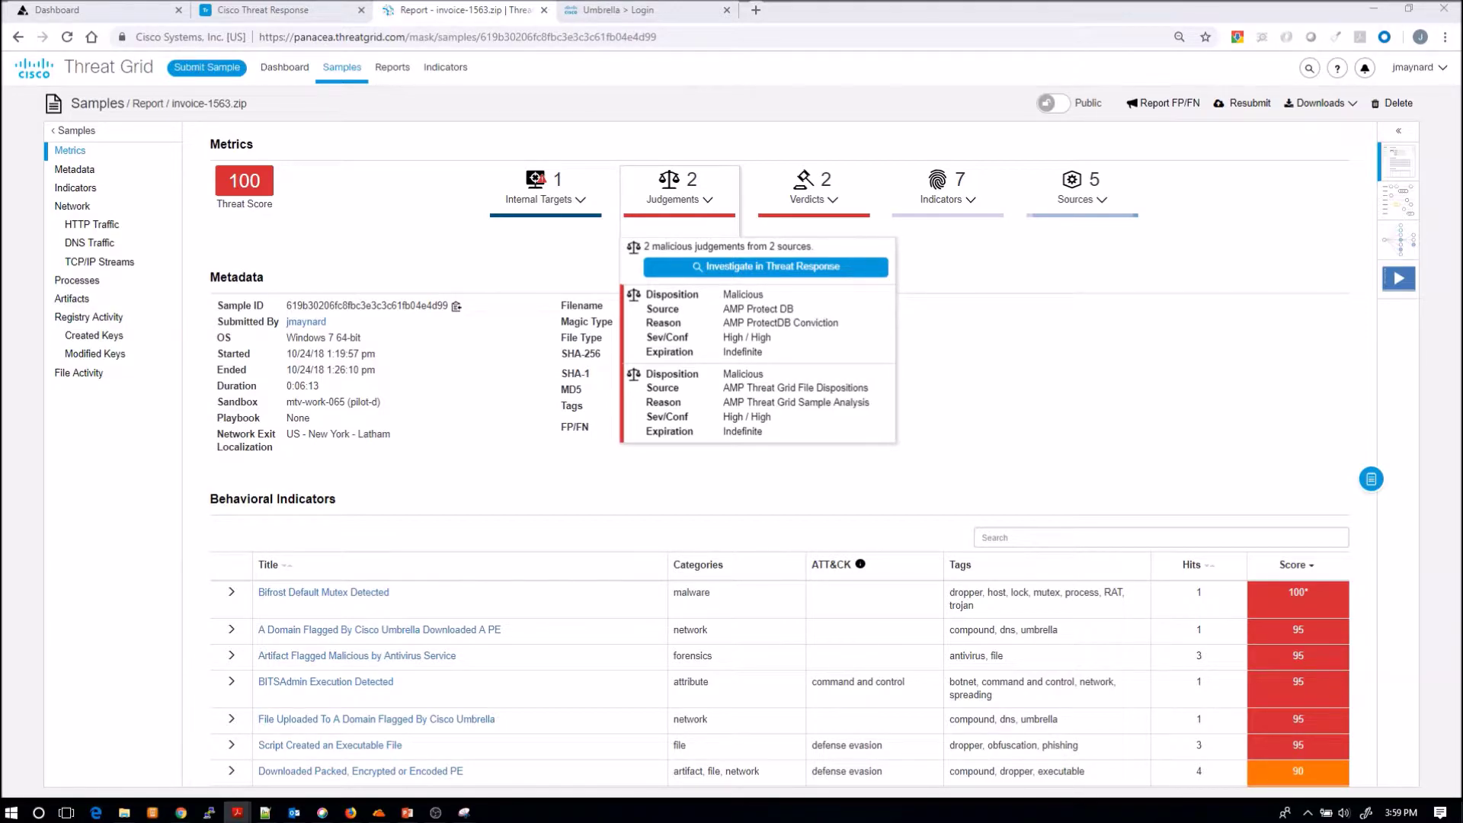
{"action": "left_click", "coordinate": [1135, 450]}
{"action": "scroll", "coordinate": [1091, 457], "scroll_direction": "down", "scroll_amount": 2}
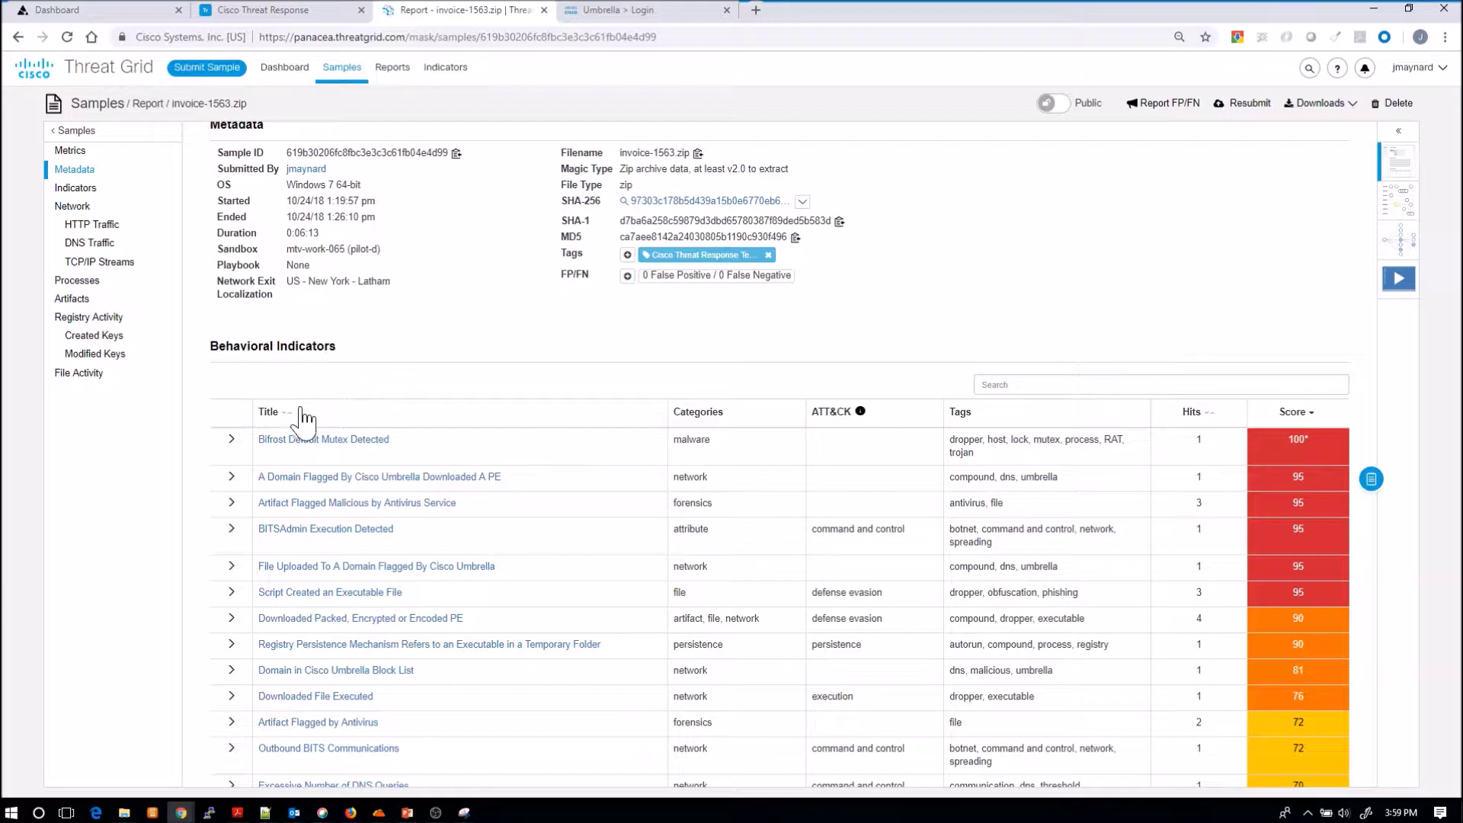
{"action": "scroll", "coordinate": [266, 492], "scroll_direction": "down", "scroll_amount": 1}
{"action": "scroll", "coordinate": [268, 497], "scroll_direction": "down", "scroll_amount": 6}
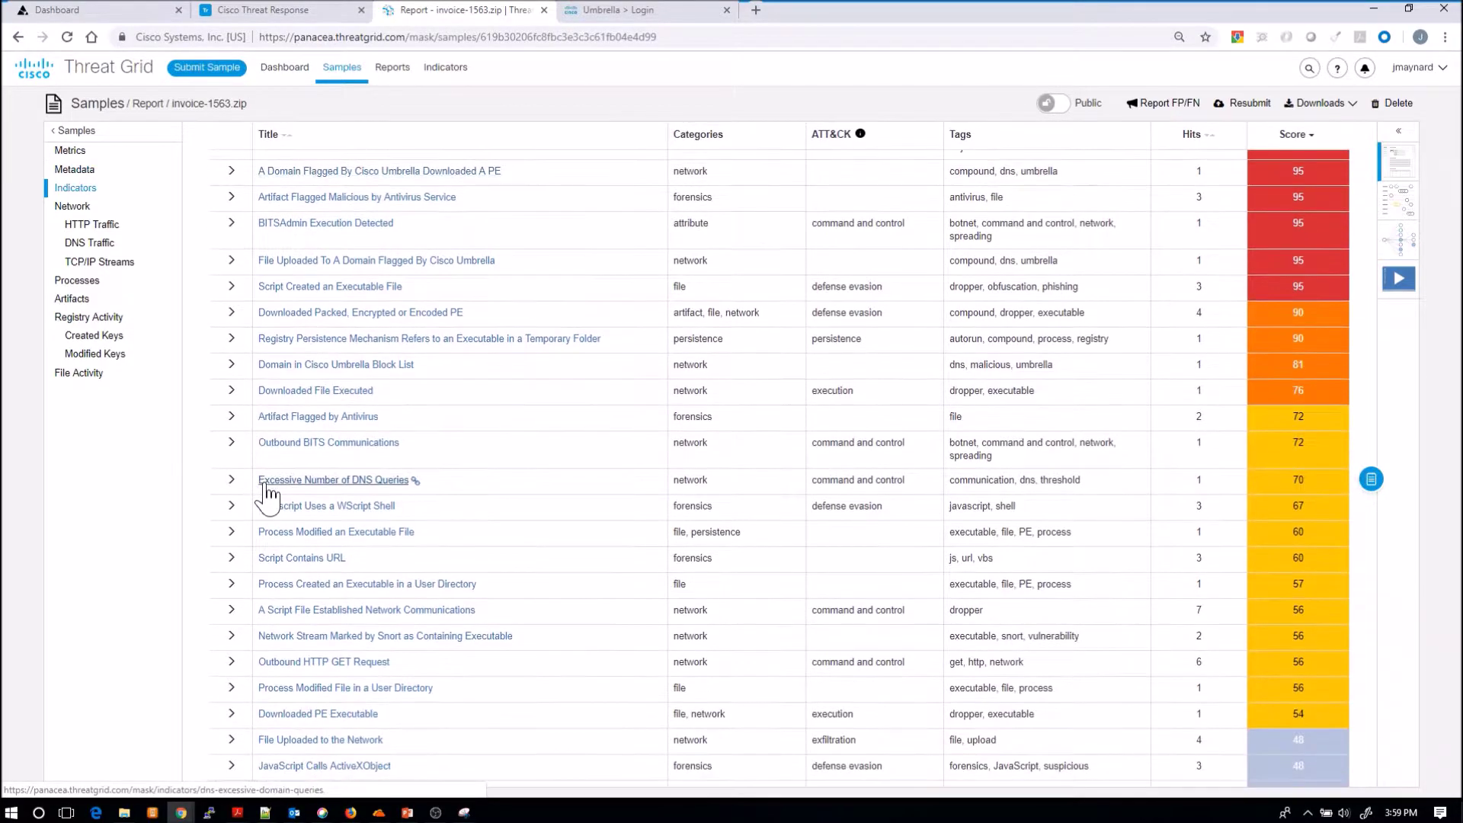
{"action": "scroll", "coordinate": [269, 496], "scroll_direction": "down", "scroll_amount": 4}
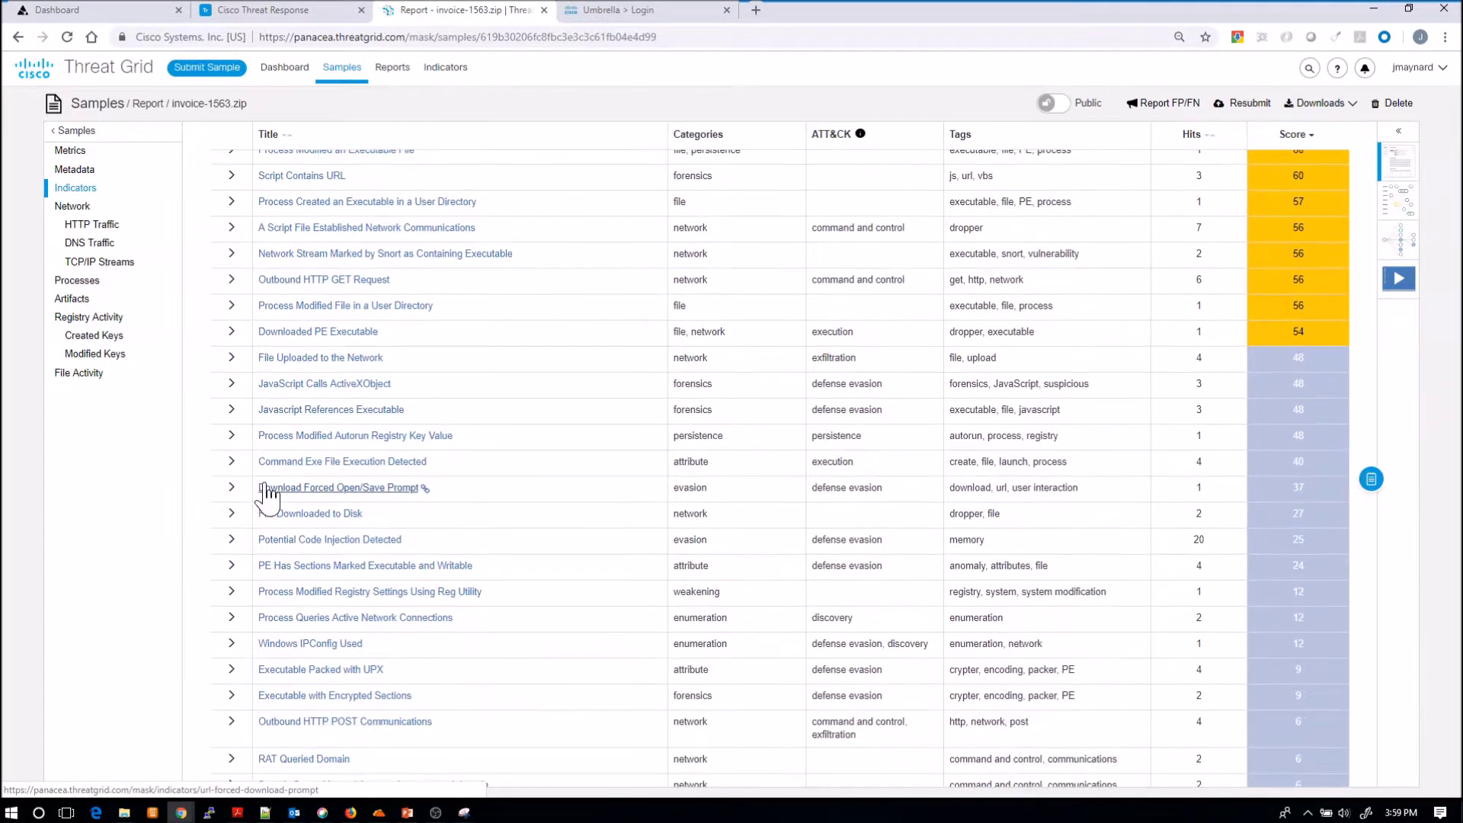
{"action": "scroll", "coordinate": [268, 496], "scroll_direction": "down", "scroll_amount": 2}
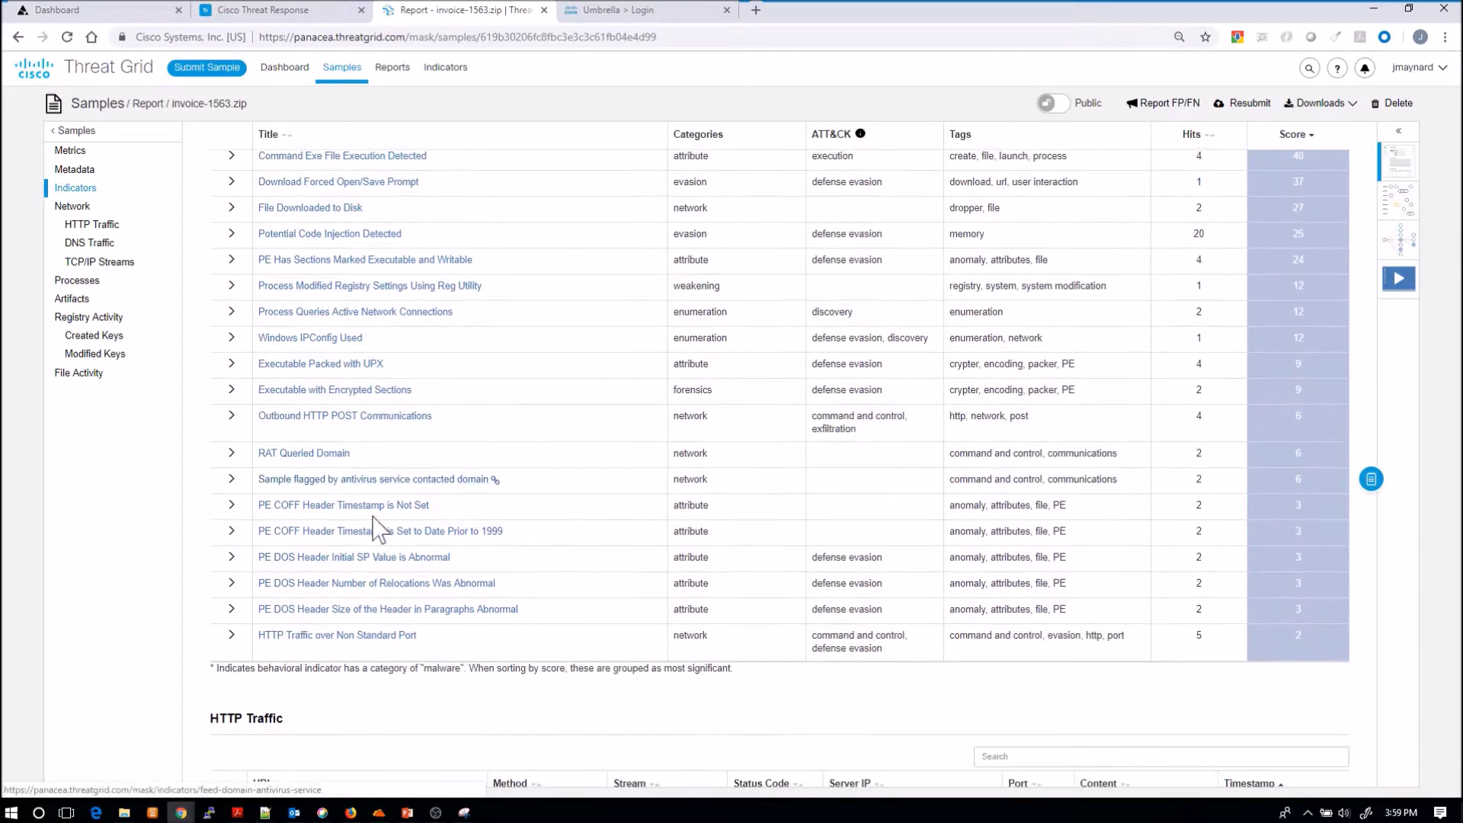
{"action": "scroll", "coordinate": [728, 587], "scroll_direction": "up", "scroll_amount": 1}
{"action": "scroll", "coordinate": [728, 587], "scroll_direction": "up", "scroll_amount": 3}
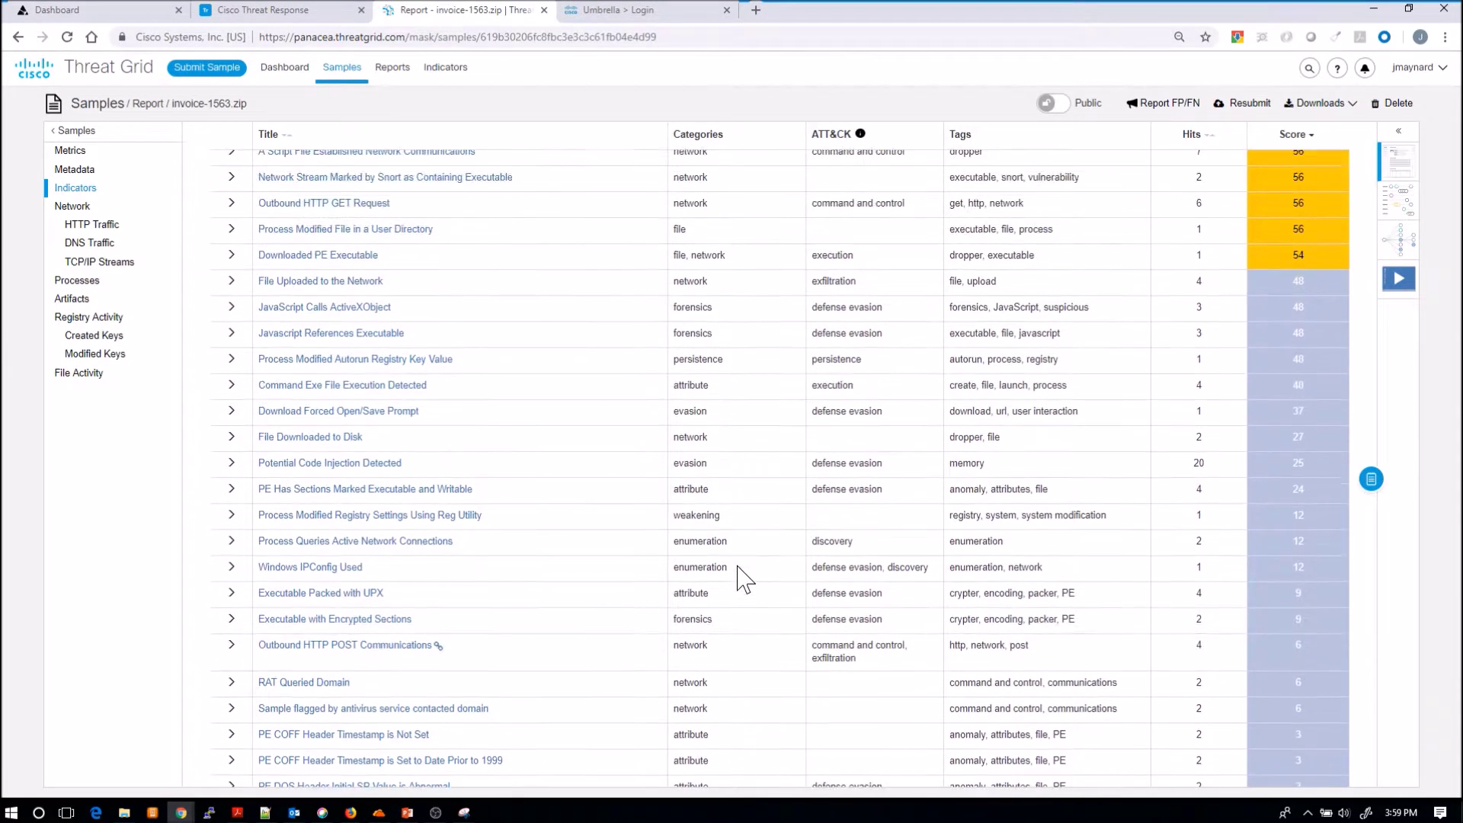
{"action": "scroll", "coordinate": [743, 579], "scroll_direction": "up", "scroll_amount": 2}
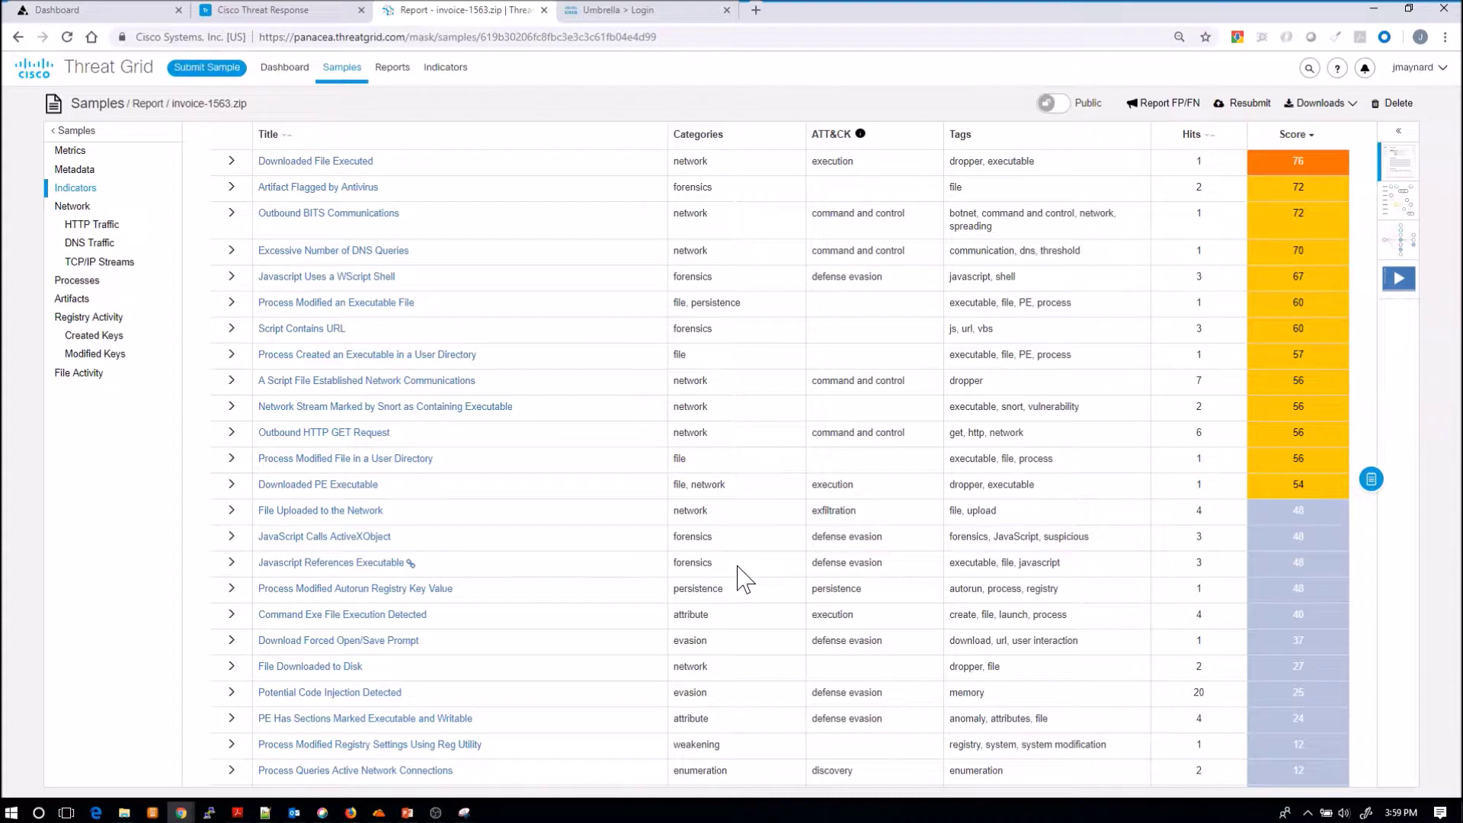
{"action": "scroll", "coordinate": [743, 580], "scroll_direction": "up", "scroll_amount": 2}
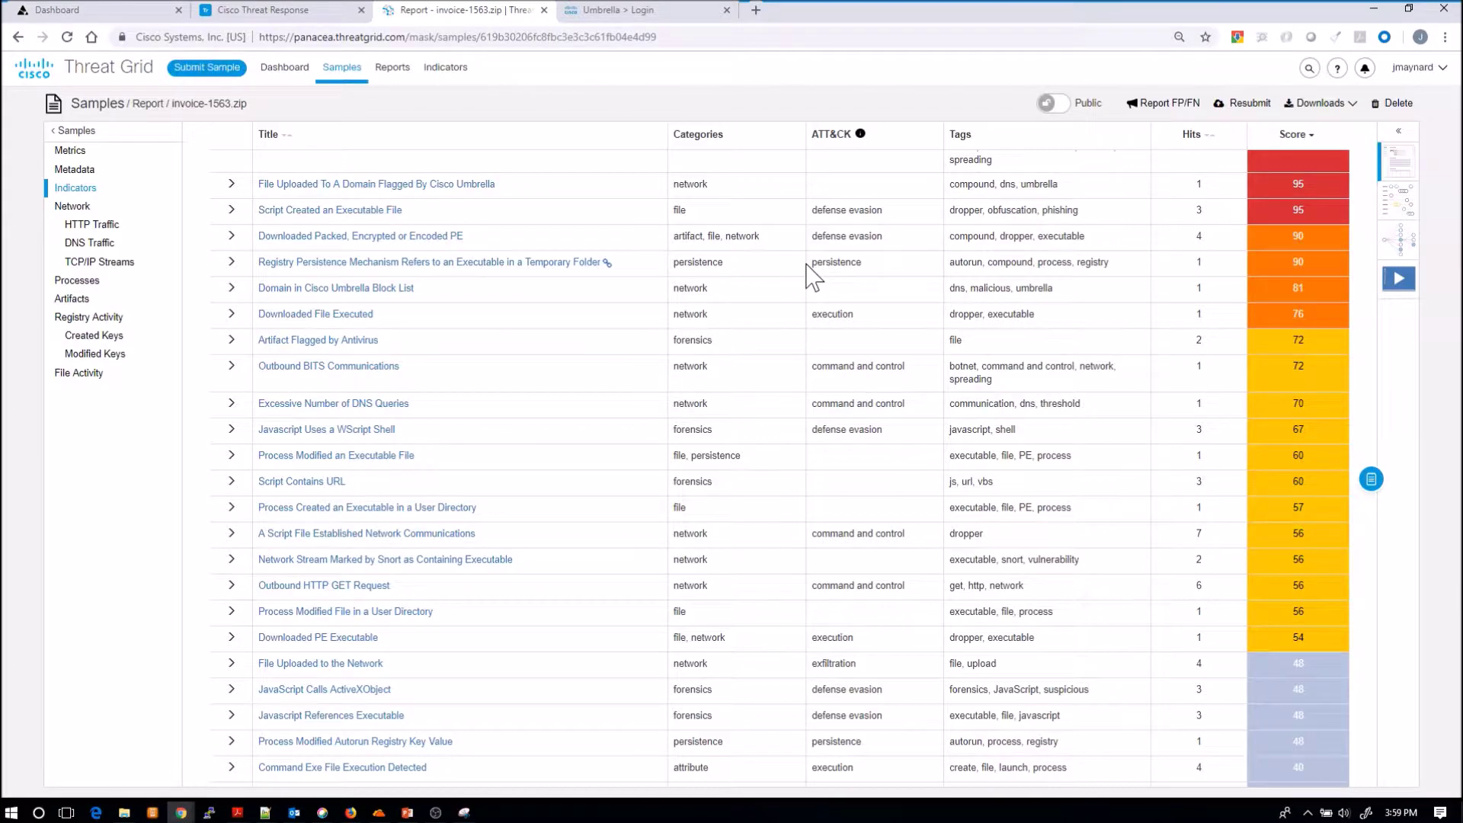
{"action": "scroll", "coordinate": [812, 276], "scroll_direction": "up", "scroll_amount": 2}
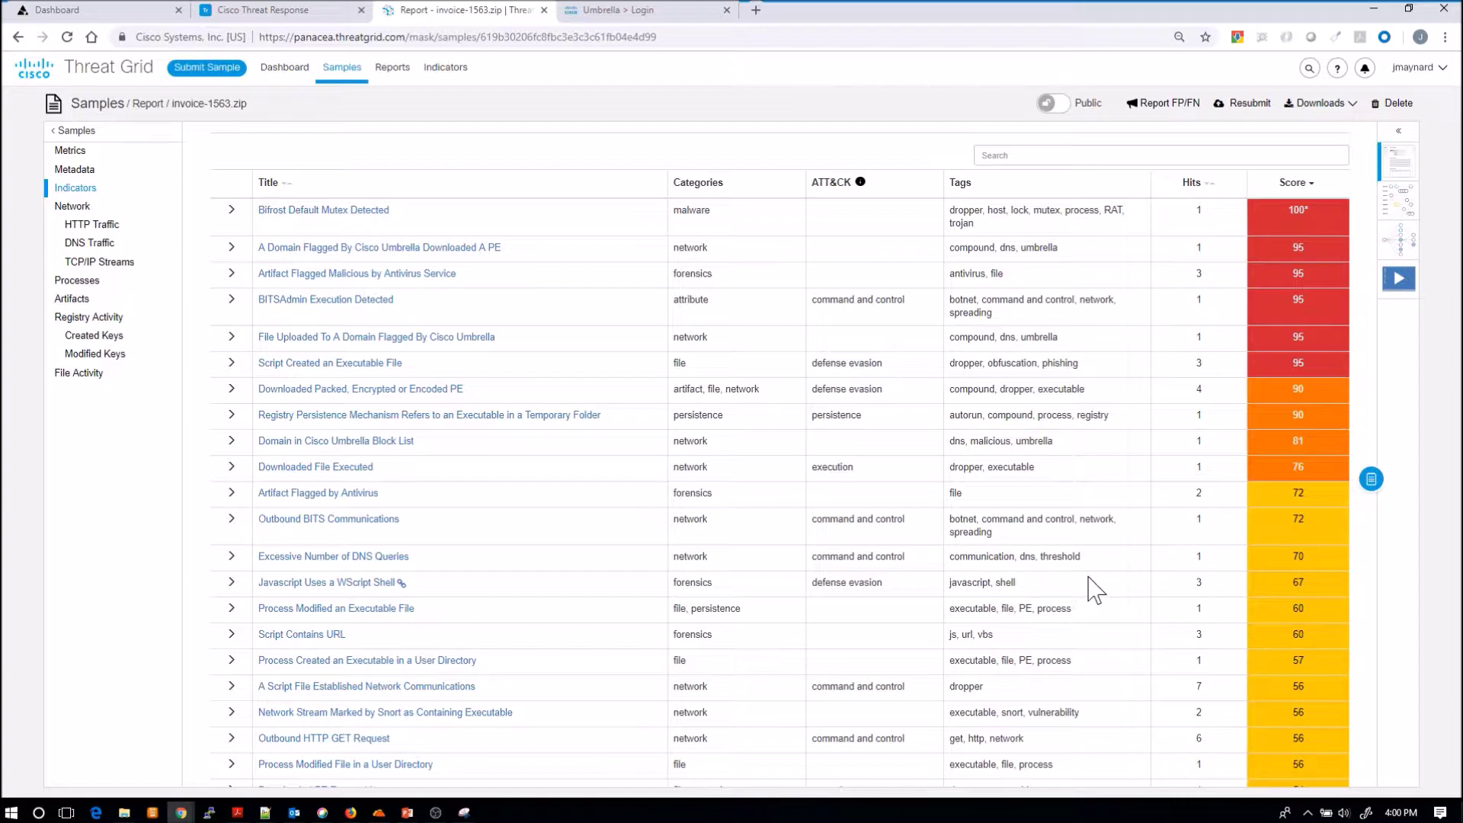
{"action": "scroll", "coordinate": [1095, 589], "scroll_direction": "down", "scroll_amount": 2}
{"action": "scroll", "coordinate": [1096, 590], "scroll_direction": "down", "scroll_amount": 1}
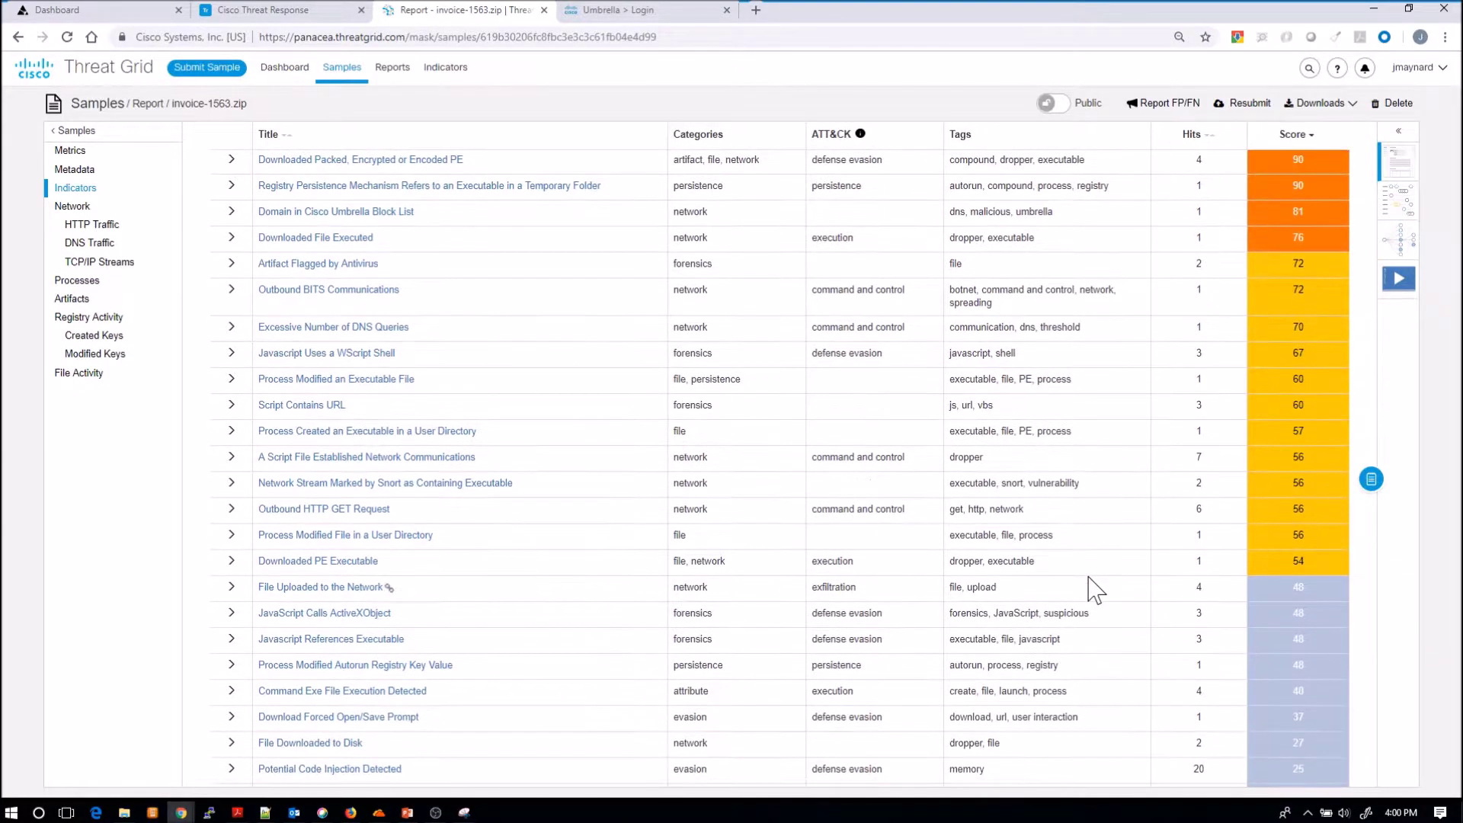
{"action": "scroll", "coordinate": [1096, 589], "scroll_direction": "down", "scroll_amount": 3}
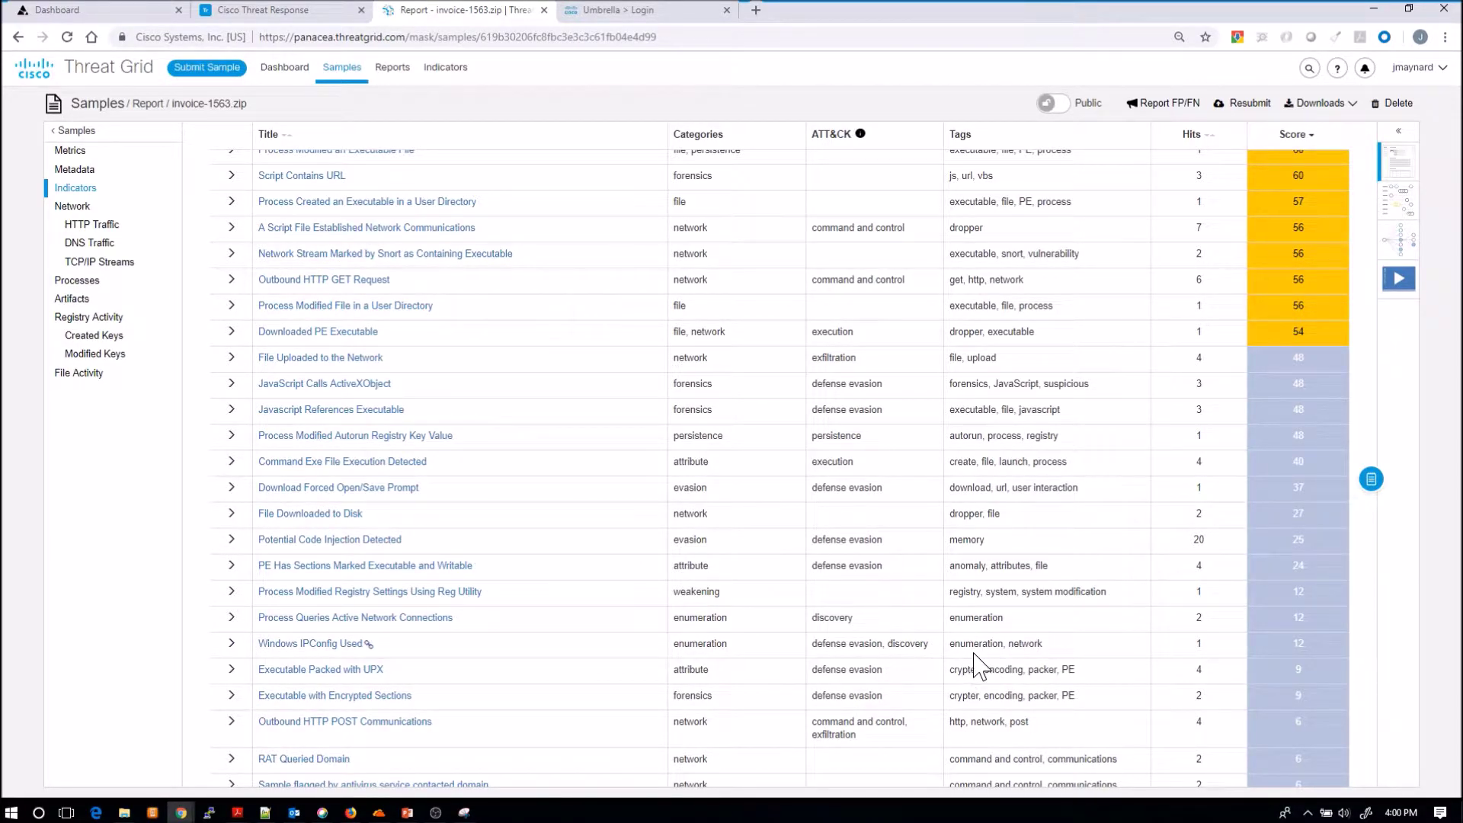
{"action": "scroll", "coordinate": [539, 513], "scroll_direction": "up", "scroll_amount": 7}
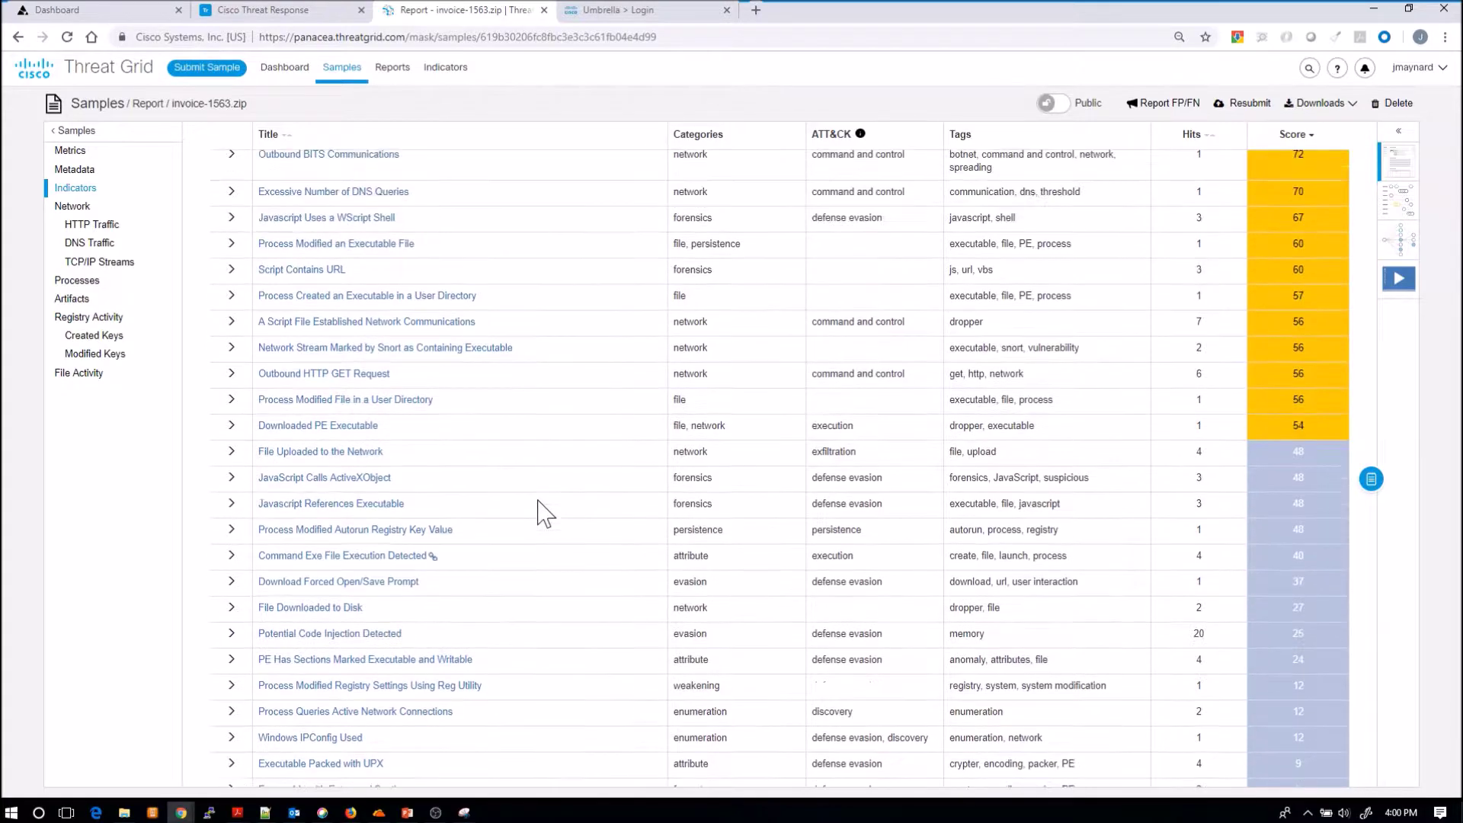
{"action": "scroll", "coordinate": [491, 503], "scroll_direction": "up", "scroll_amount": 5}
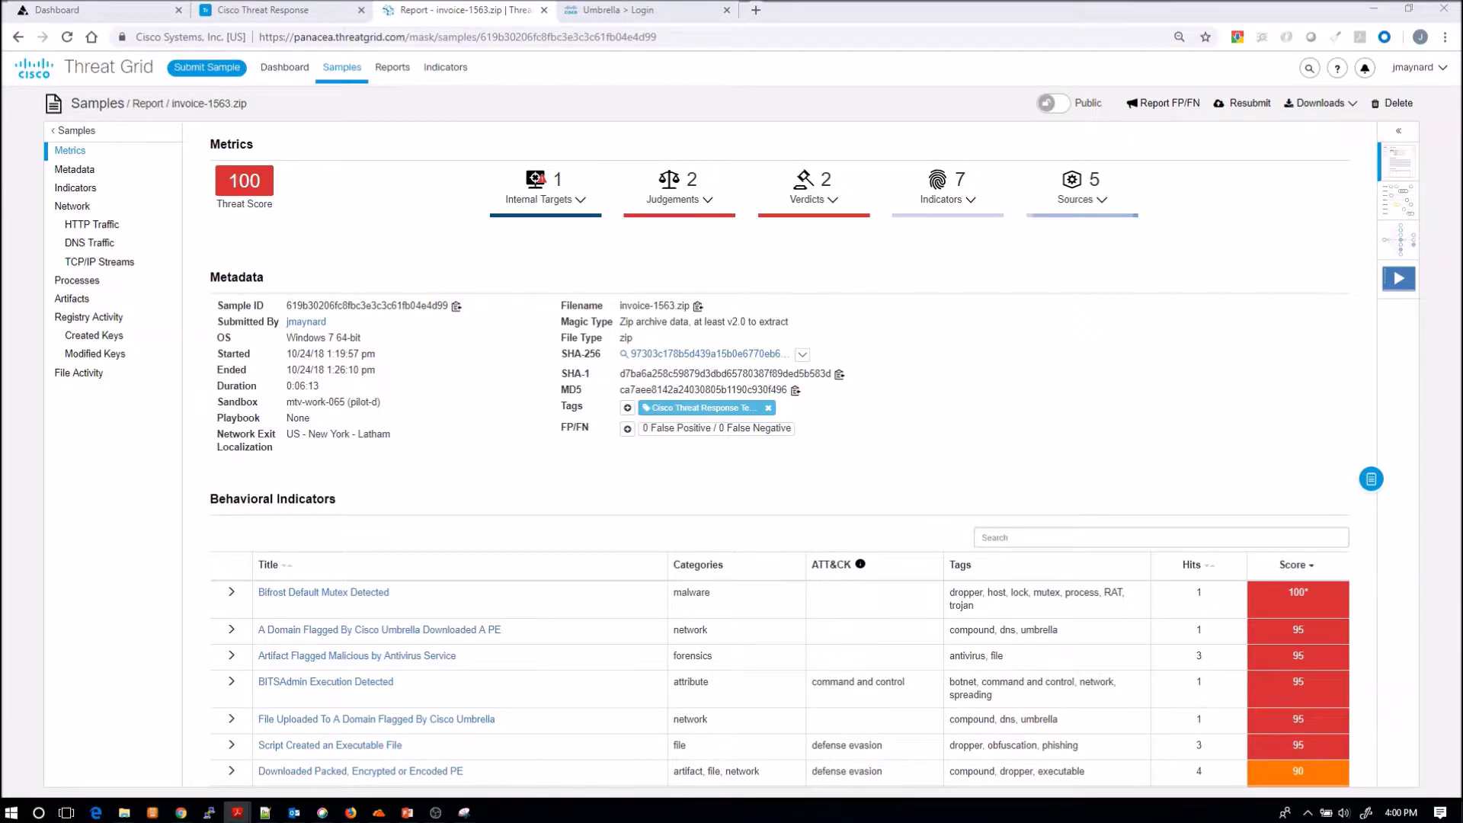
- Expand the Bifrost Default Mutex Detected indicator and highlight its RAT mention and the Tr0gBot mutex
{"action": "left_click", "coordinate": [231, 592]}
{"action": "scroll", "coordinate": [419, 522], "scroll_direction": "down", "scroll_amount": 4}
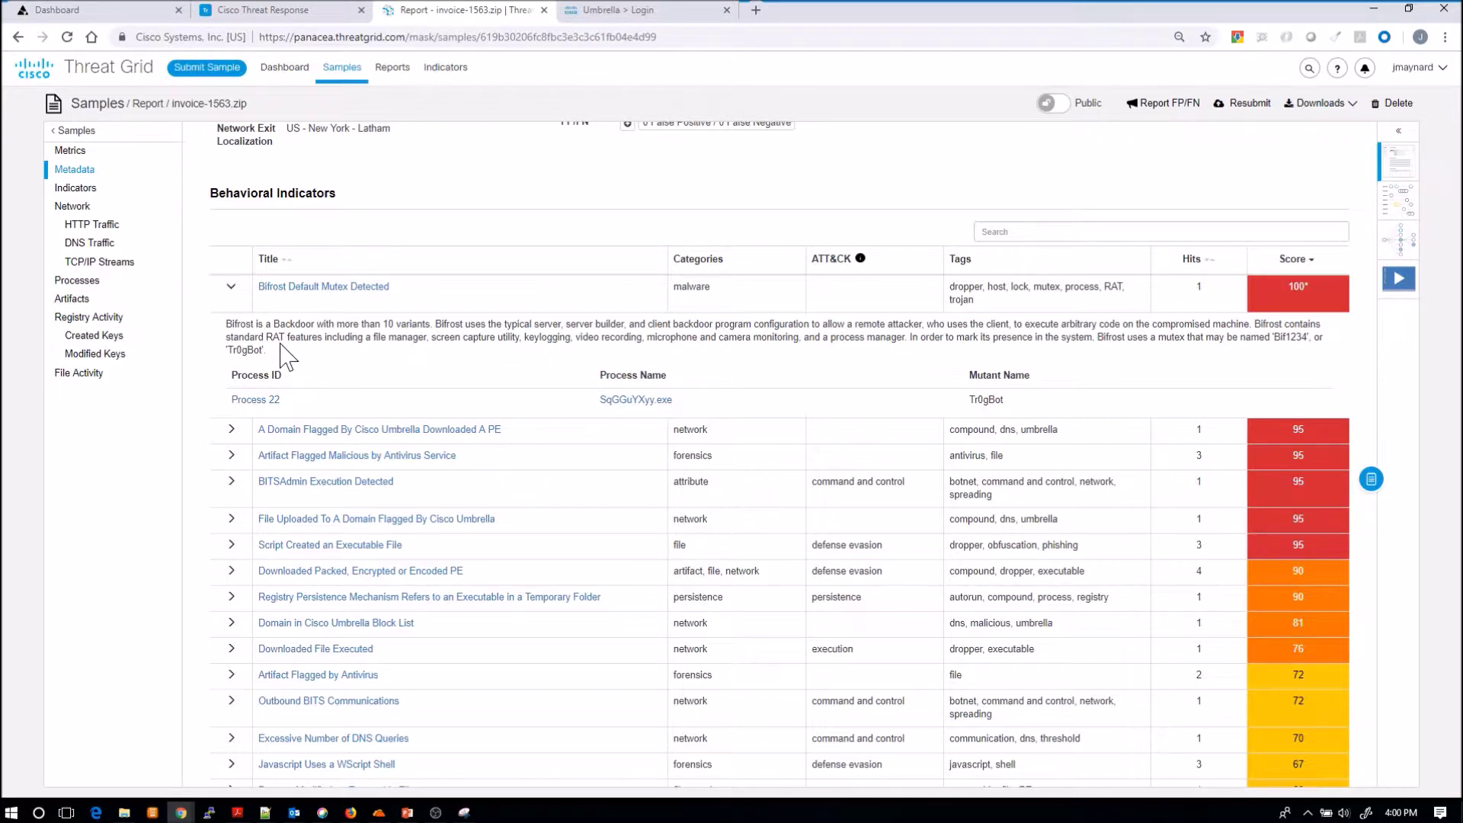
{"action": "left_click_drag", "start_coordinate": [266, 337], "coordinate": [286, 337]}
{"action": "left_click", "coordinate": [1242, 352]}
{"action": "double_click", "coordinate": [986, 399]}
{"action": "left_click_drag", "start_coordinate": [264, 350], "coordinate": [232, 350]}
- Expand process 22, SqGGuYXyy.exe, and mark its C:\TEMP\ directory and C:\SqGGuYXyy.exe window title
{"action": "left_click", "coordinate": [250, 400]}
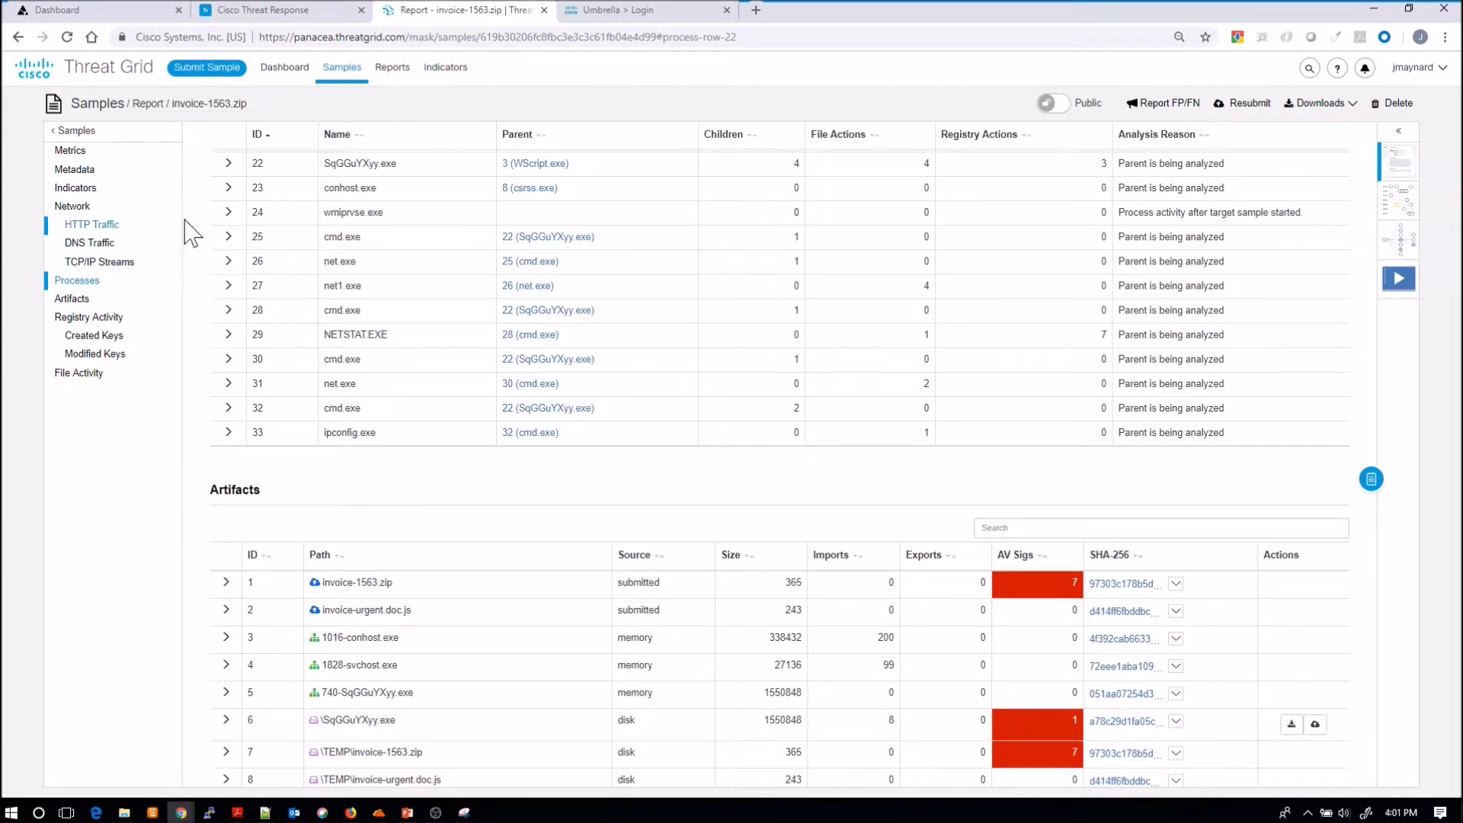
{"action": "left_click", "coordinate": [231, 165]}
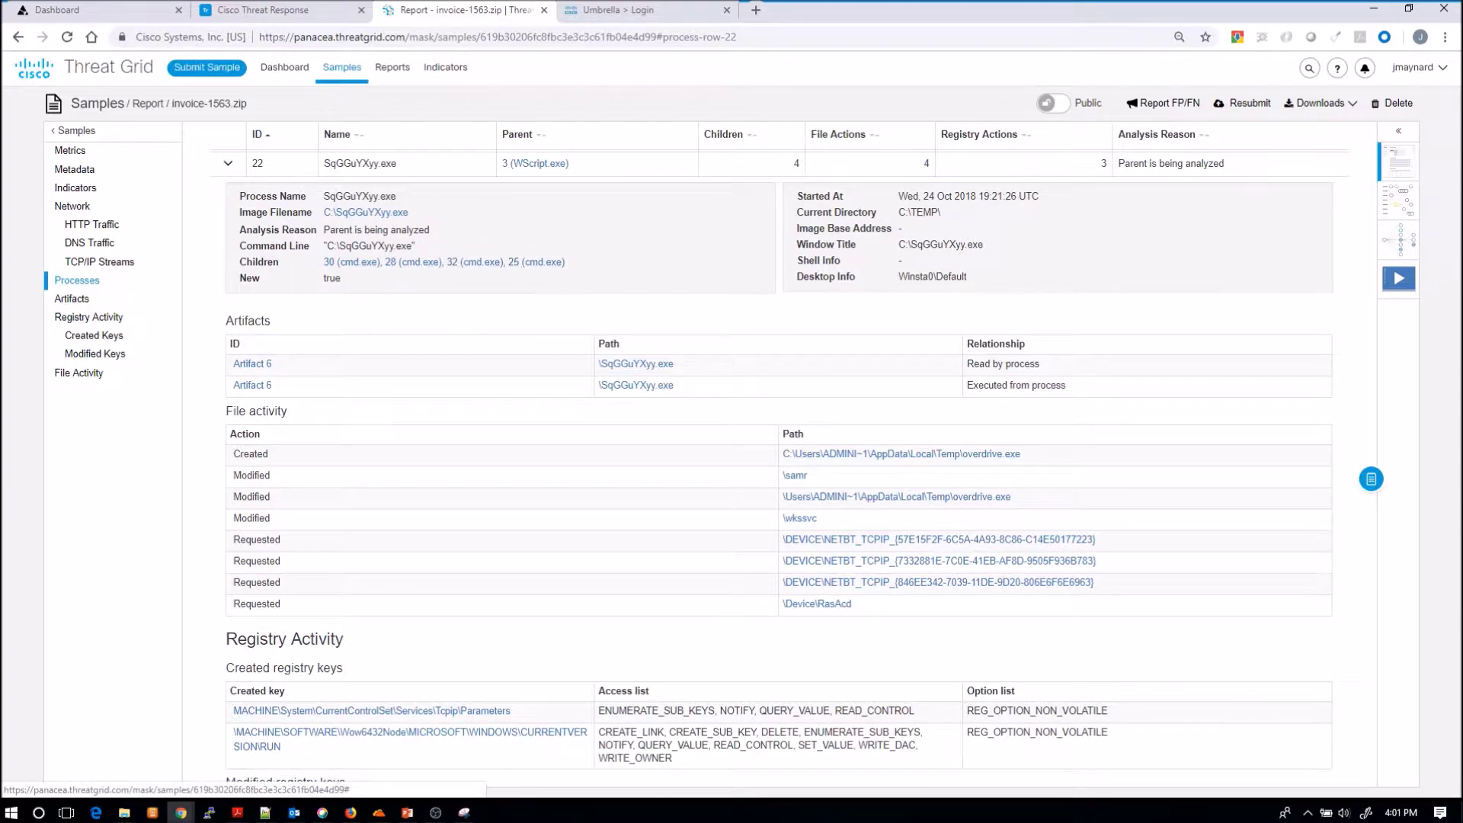
{"action": "left_click_drag", "start_coordinate": [957, 213], "coordinate": [898, 213]}
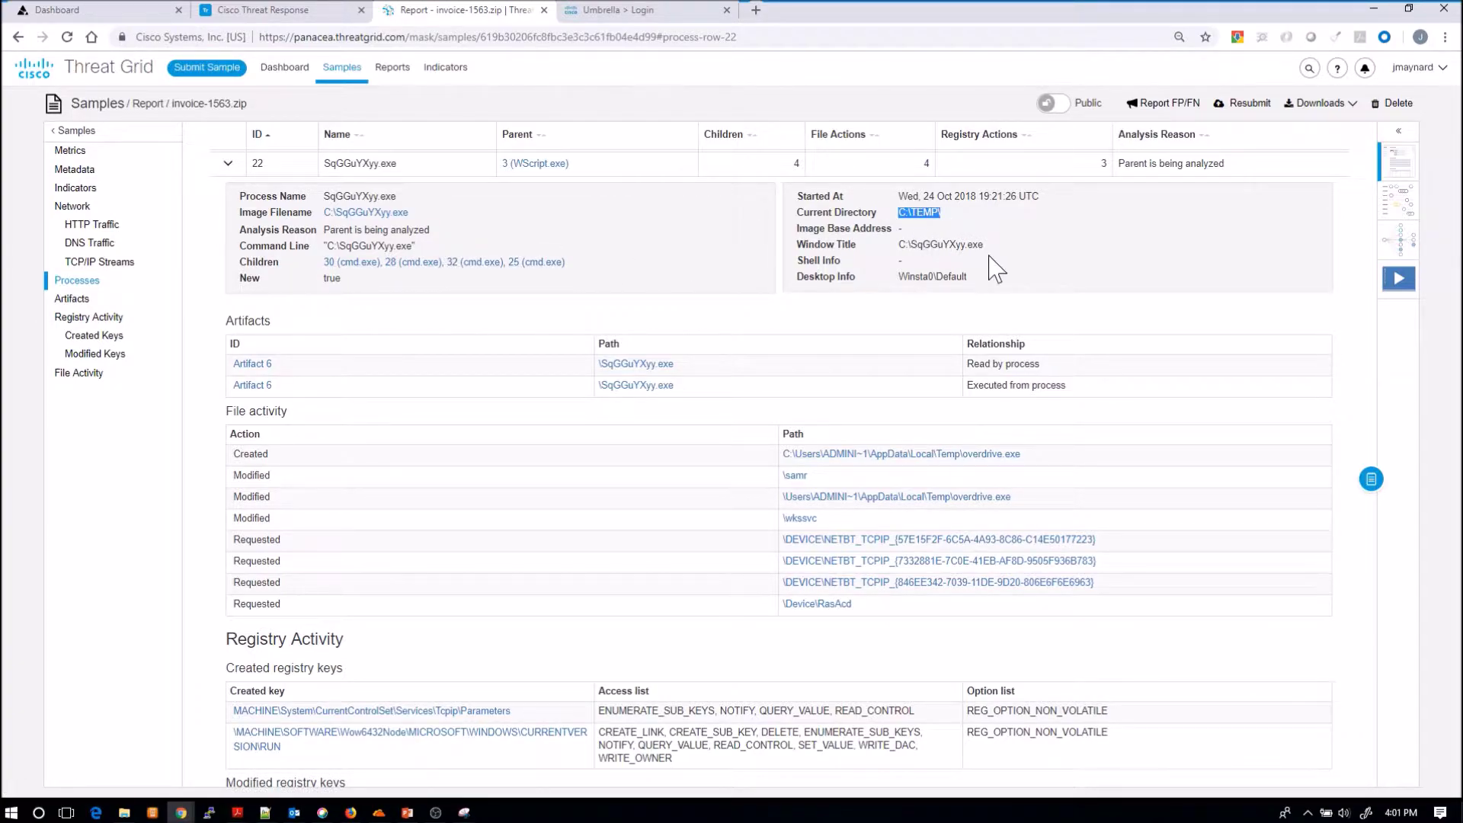
{"action": "left_click_drag", "start_coordinate": [987, 245], "coordinate": [898, 245]}
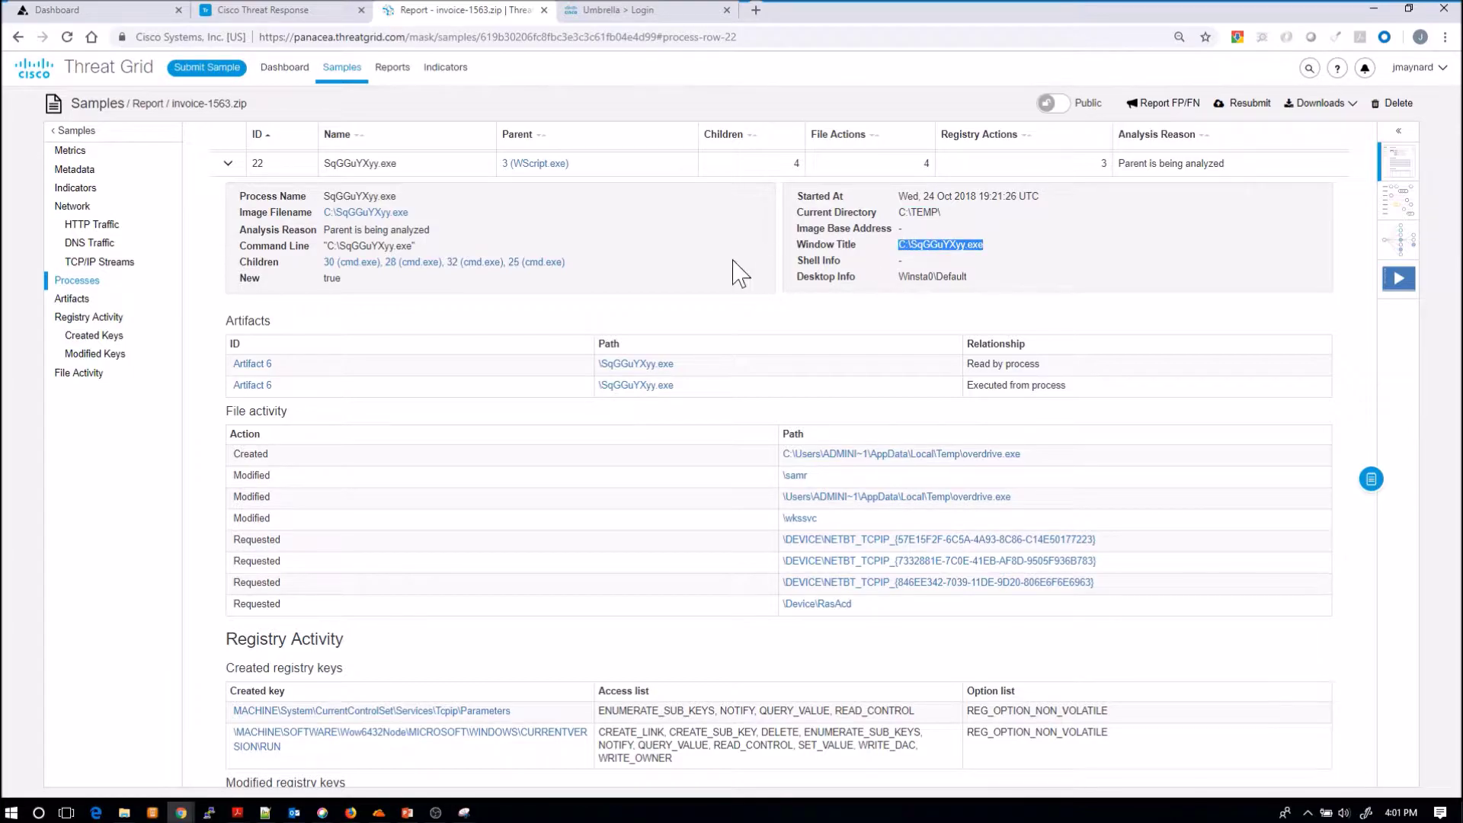
{"action": "scroll", "coordinate": [595, 293], "scroll_direction": "down", "scroll_amount": 1}
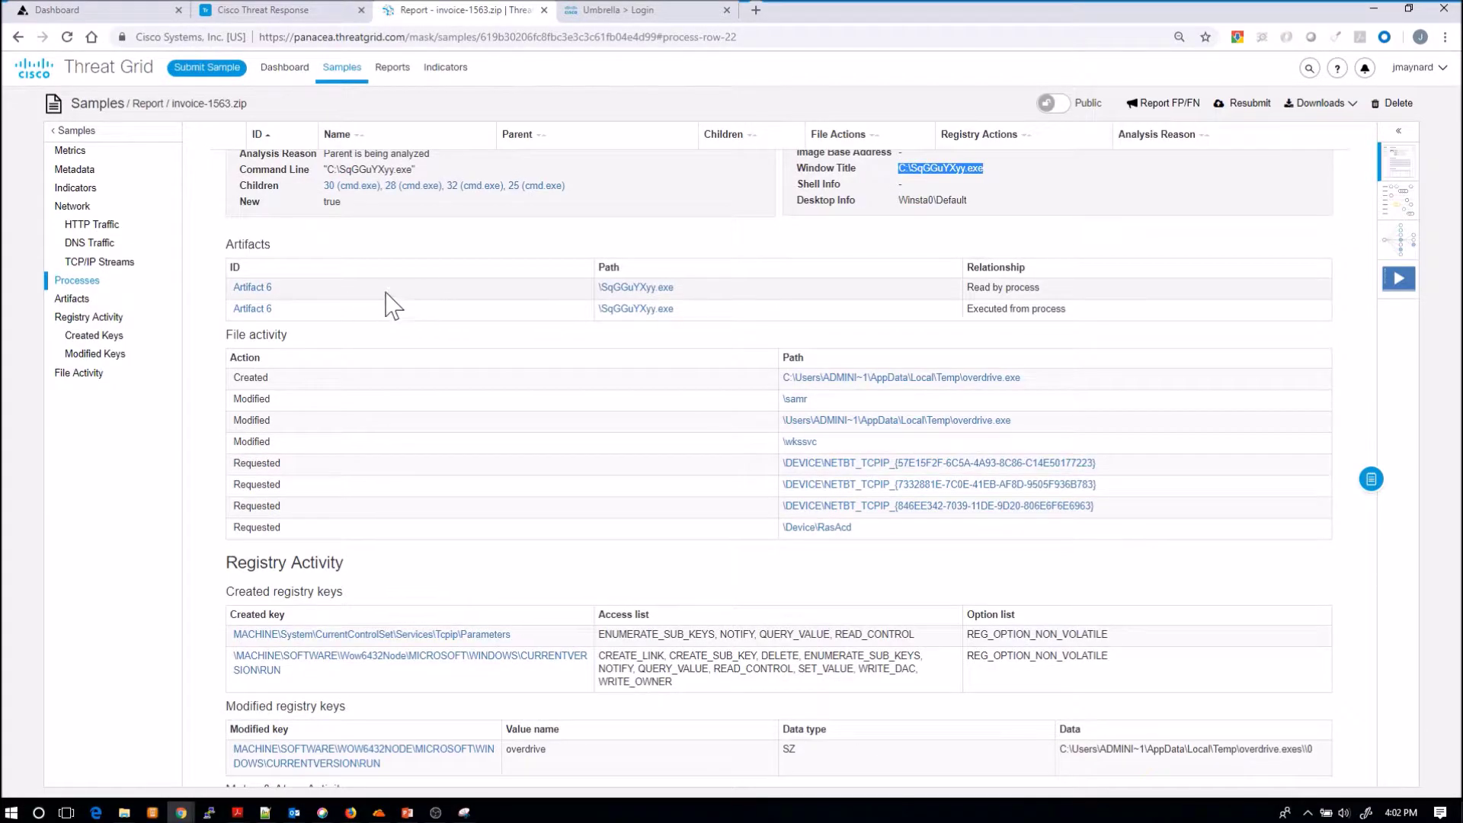
- Jump to artifact 6, mark its 1550848 size, and open its SHA-256 hash actions
{"action": "left_click", "coordinate": [247, 288]}
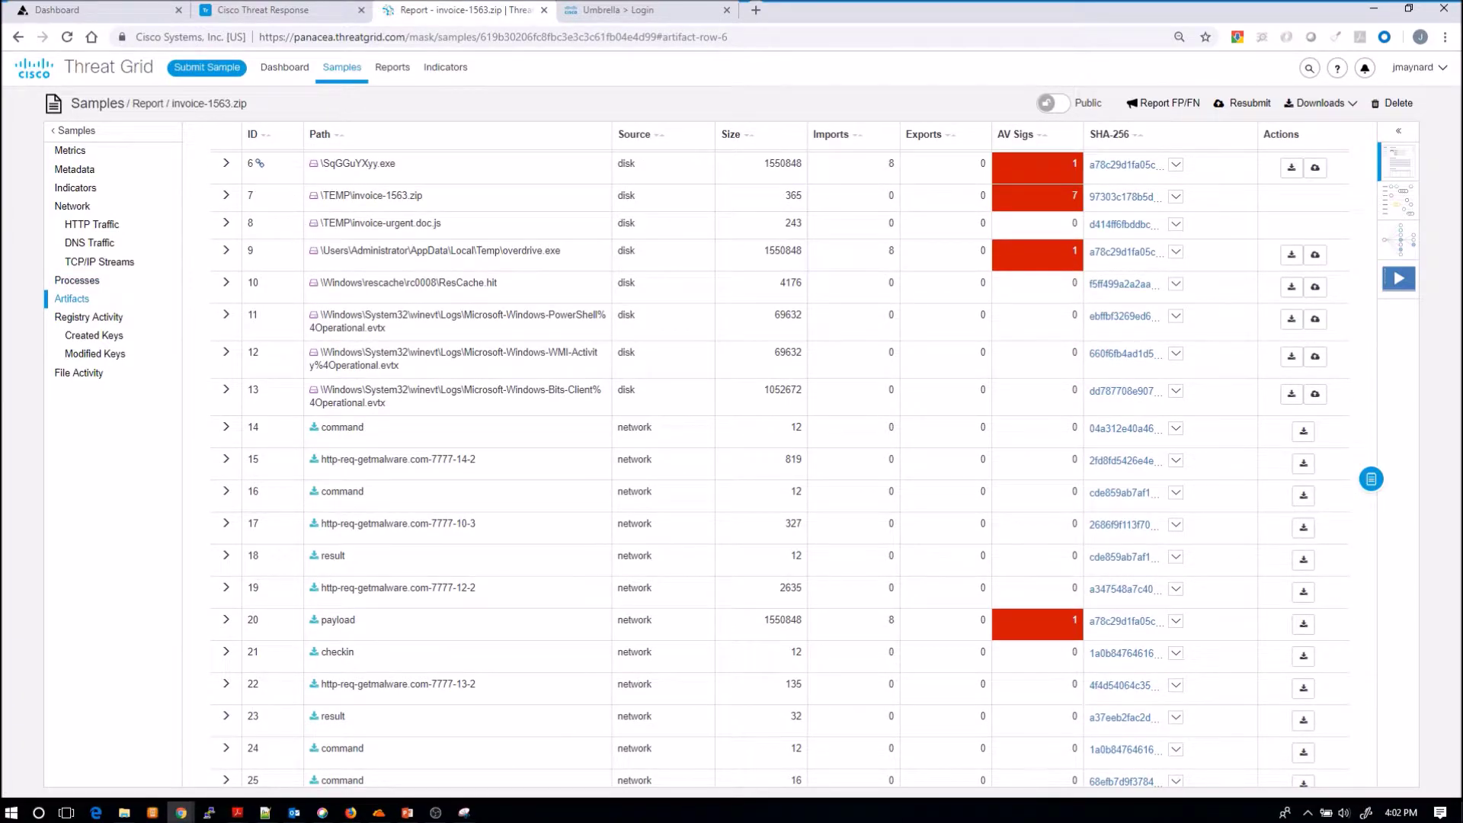
{"action": "left_click", "coordinate": [226, 167]}
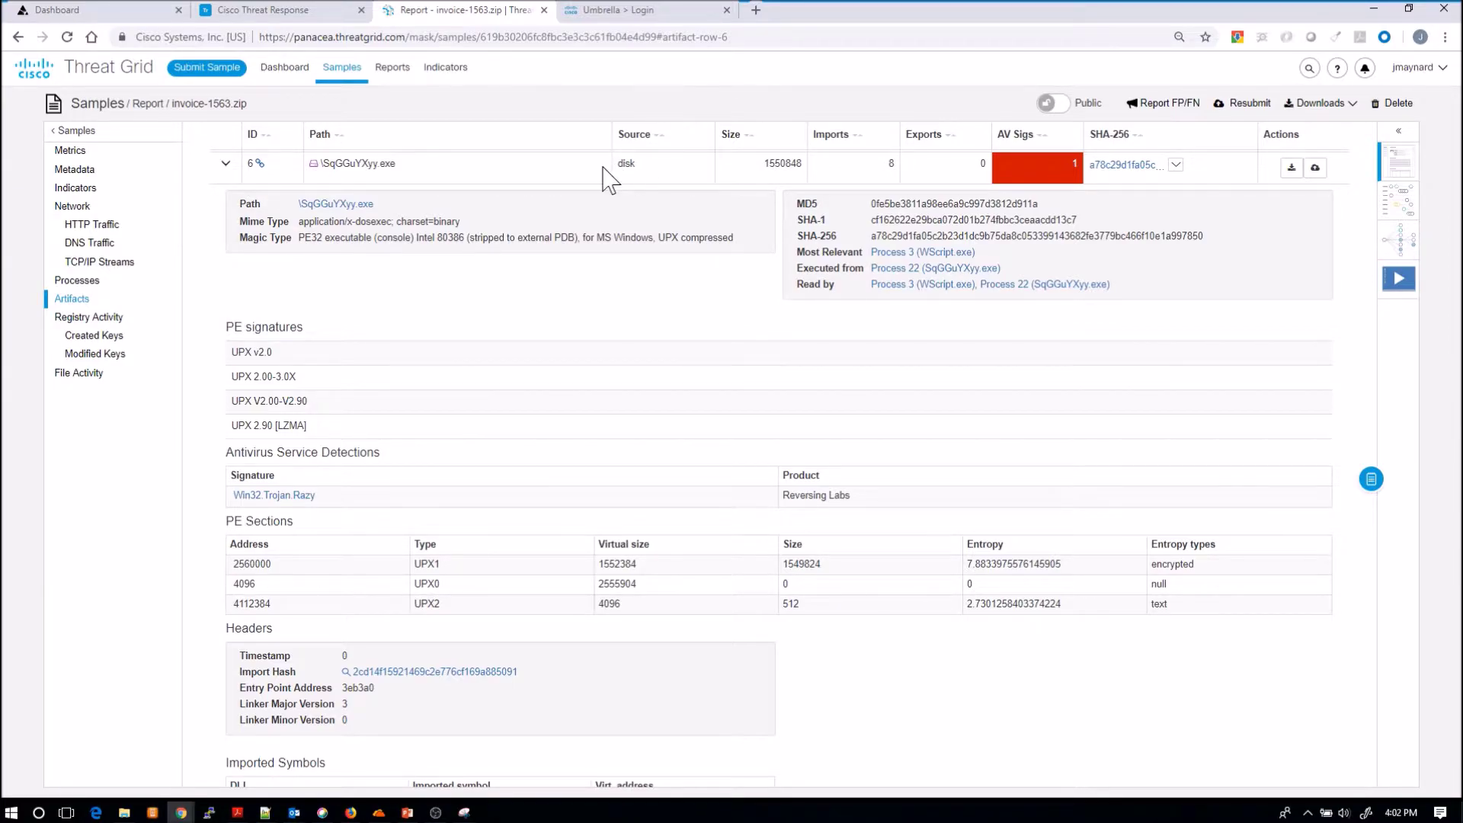
{"action": "left_click_drag", "start_coordinate": [764, 163], "coordinate": [807, 175]}
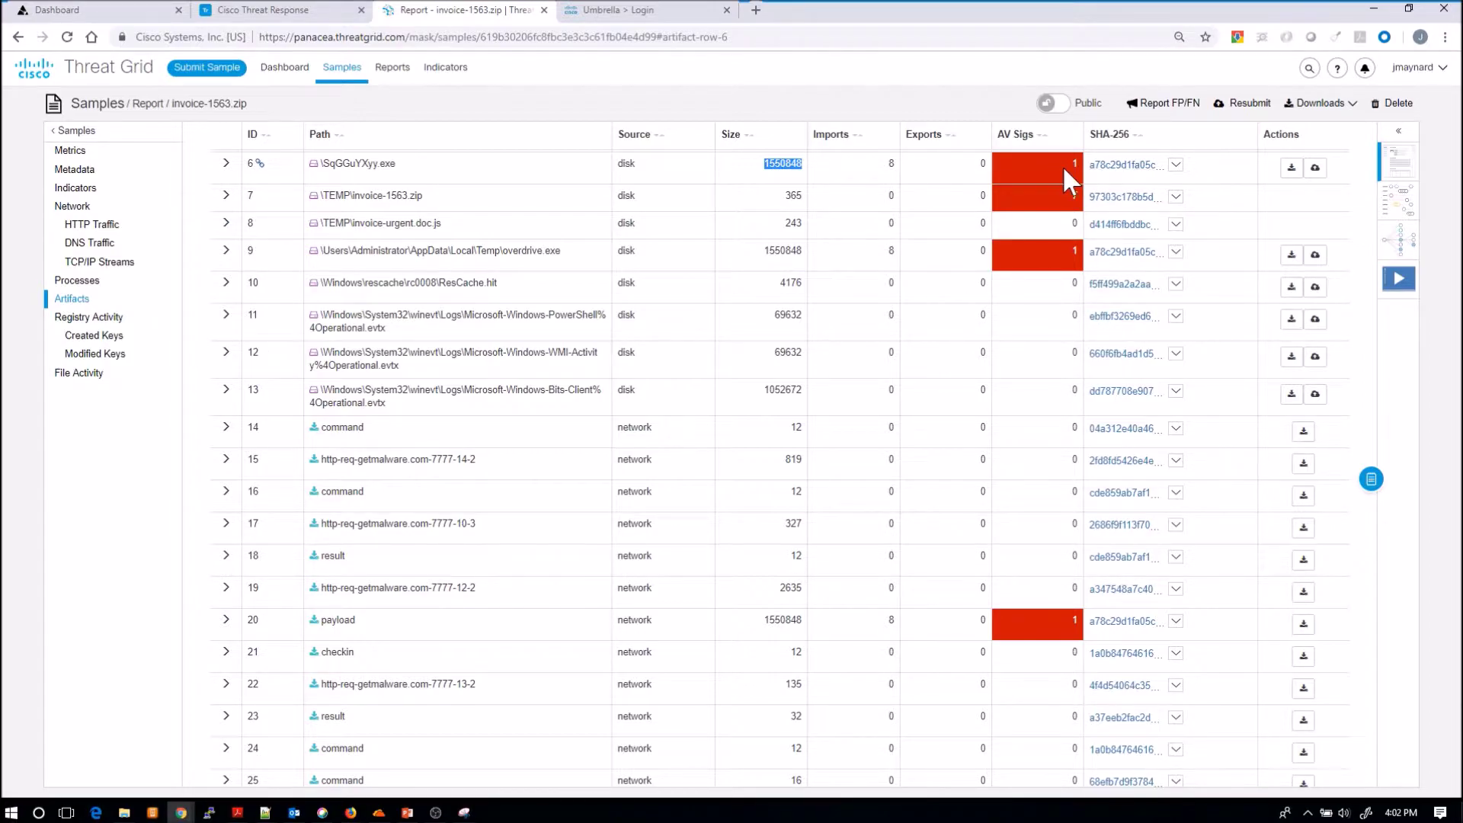
{"action": "left_click", "coordinate": [1176, 164]}
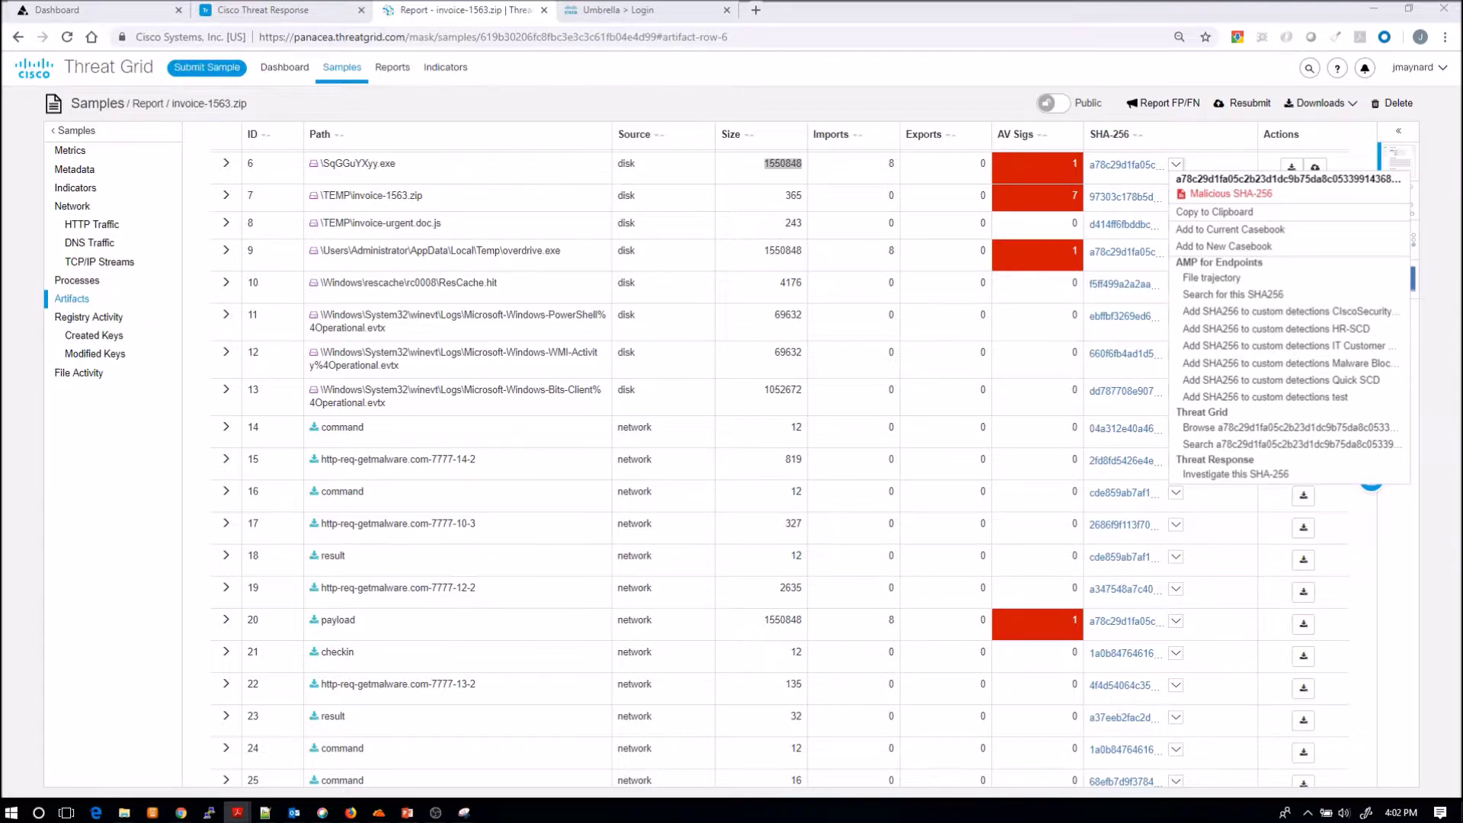
- Expand artifact 6's details showing the Win32.Trojan.Razy detection, then return to the Artifacts heading
{"action": "double_click", "coordinate": [891, 164]}
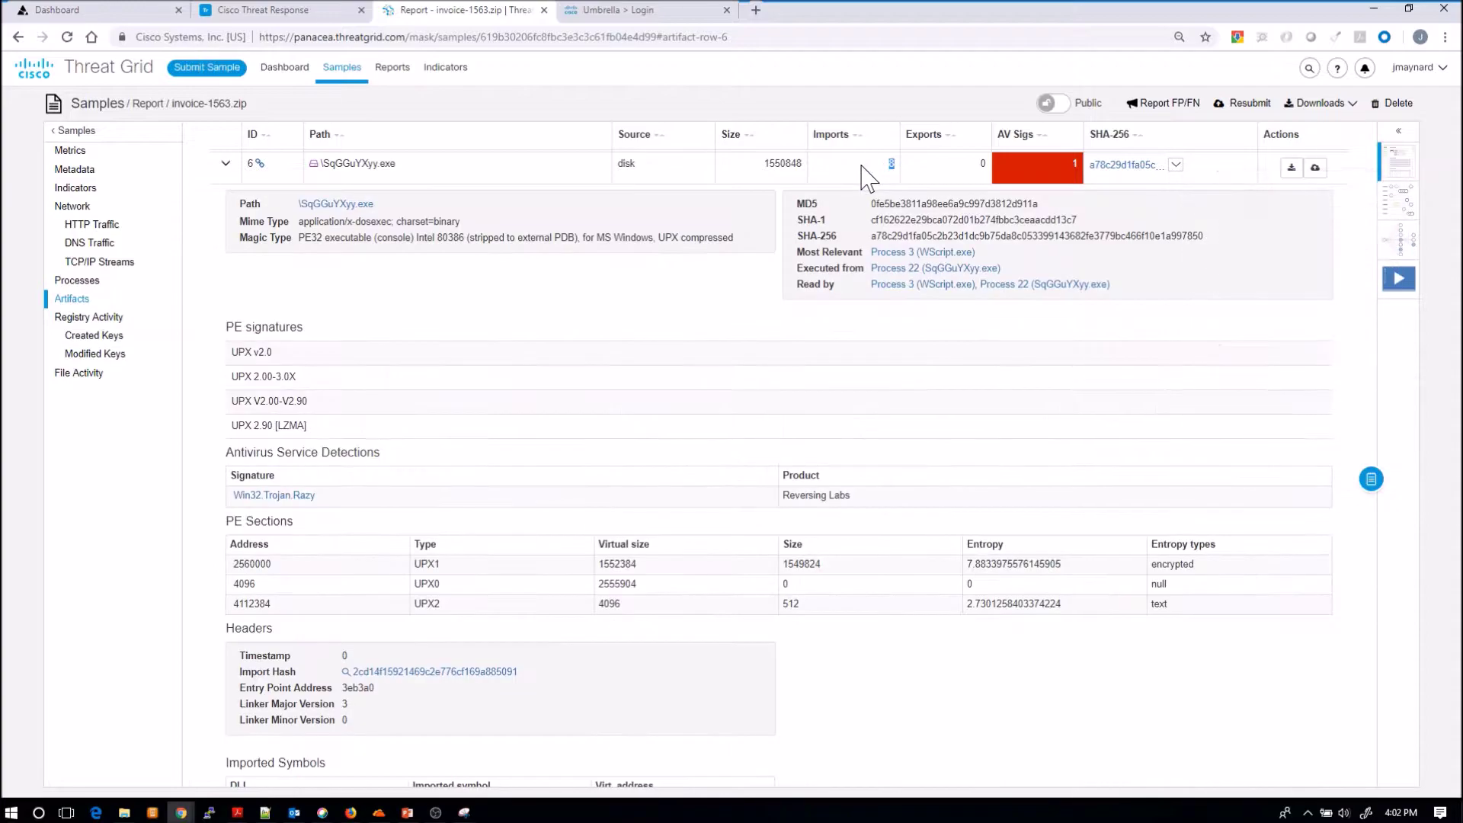
{"action": "scroll", "coordinate": [293, 564], "scroll_direction": "down", "scroll_amount": 5}
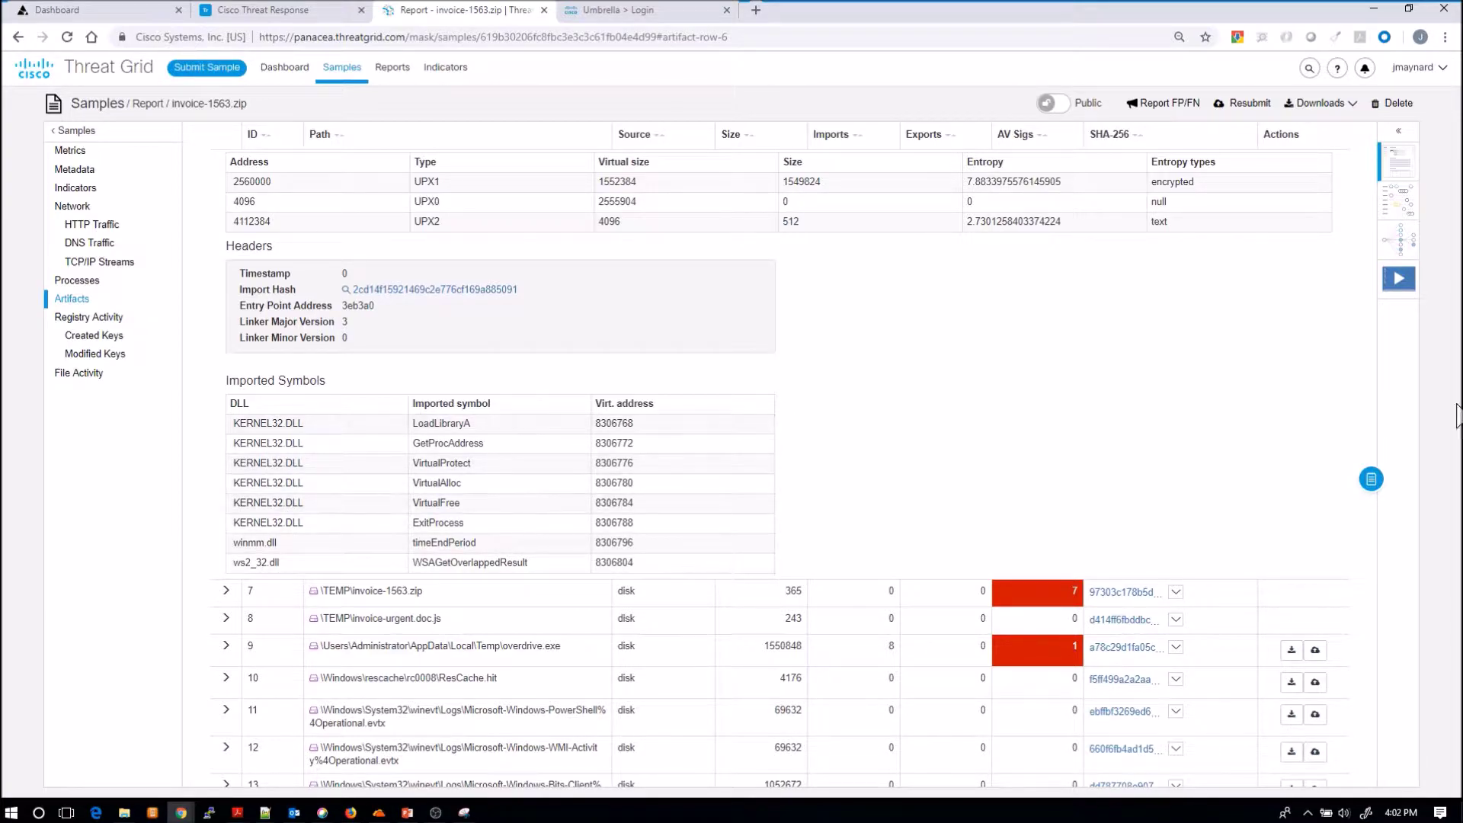
{"action": "scroll", "coordinate": [1095, 486], "scroll_direction": "up", "scroll_amount": 3}
{"action": "scroll", "coordinate": [1094, 486], "scroll_direction": "up", "scroll_amount": 4}
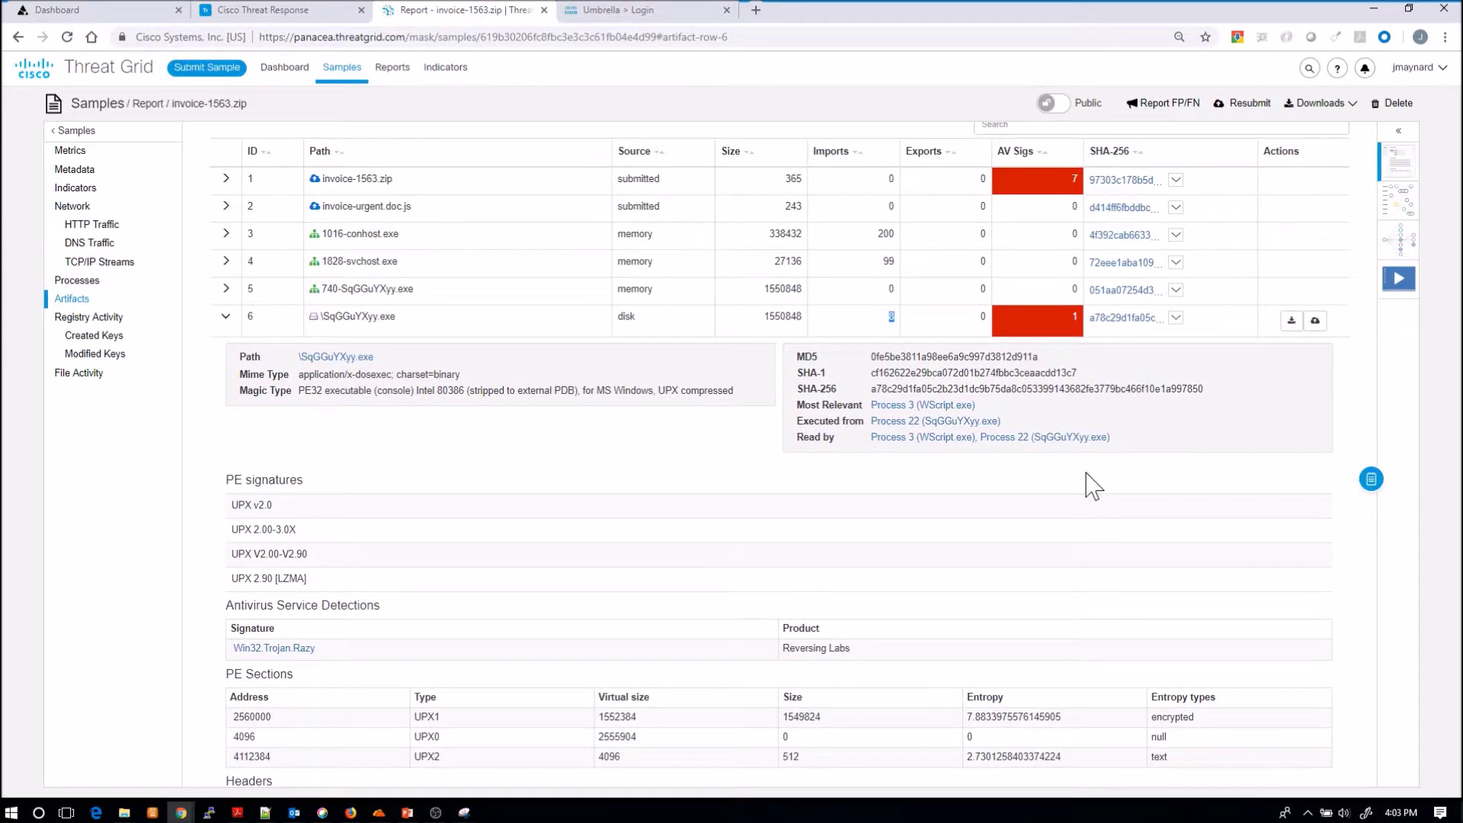
{"action": "scroll", "coordinate": [1094, 487], "scroll_direction": "up", "scroll_amount": 1}
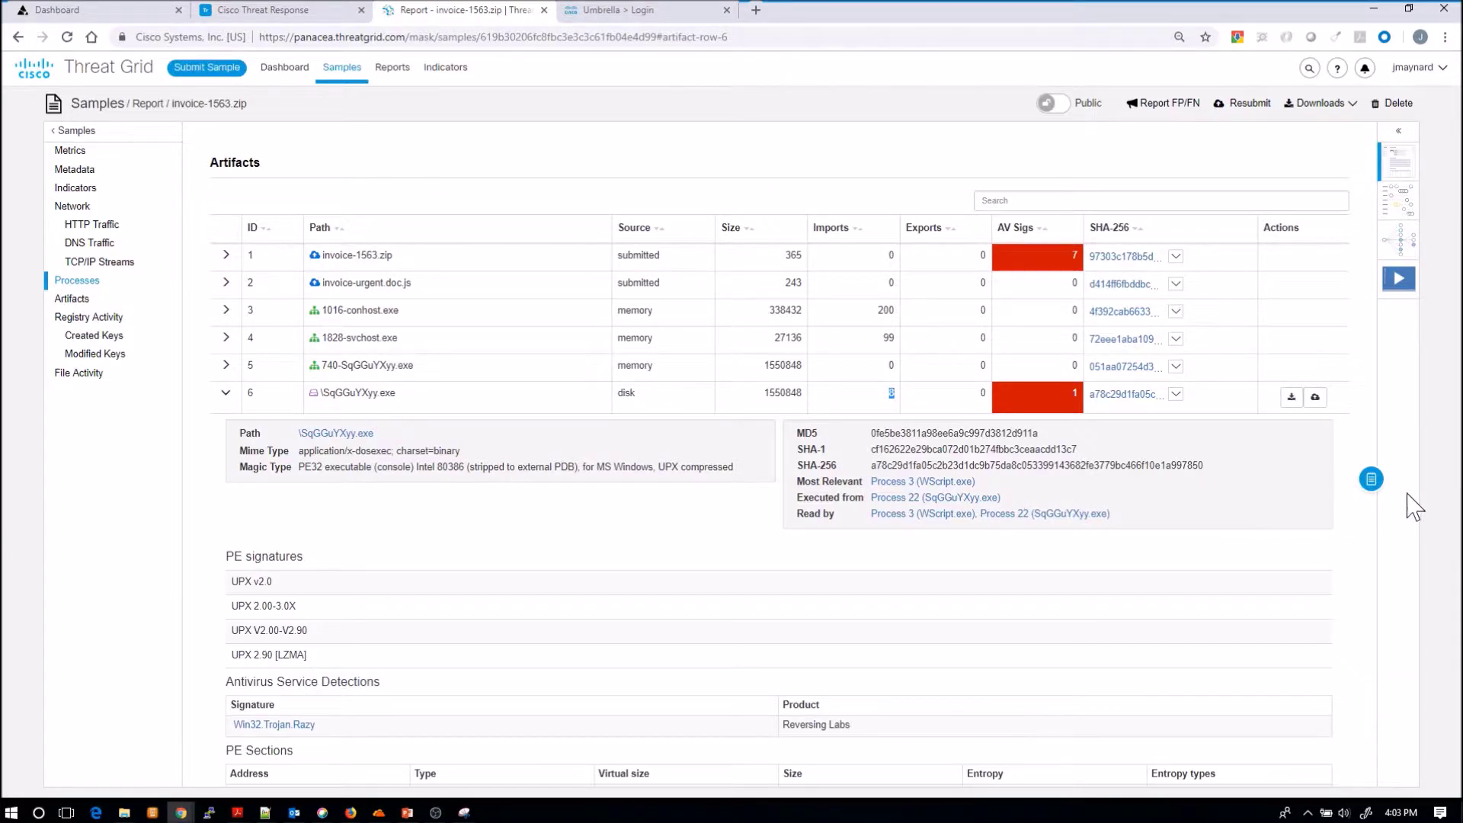
{"action": "left_click", "coordinate": [1371, 480]}
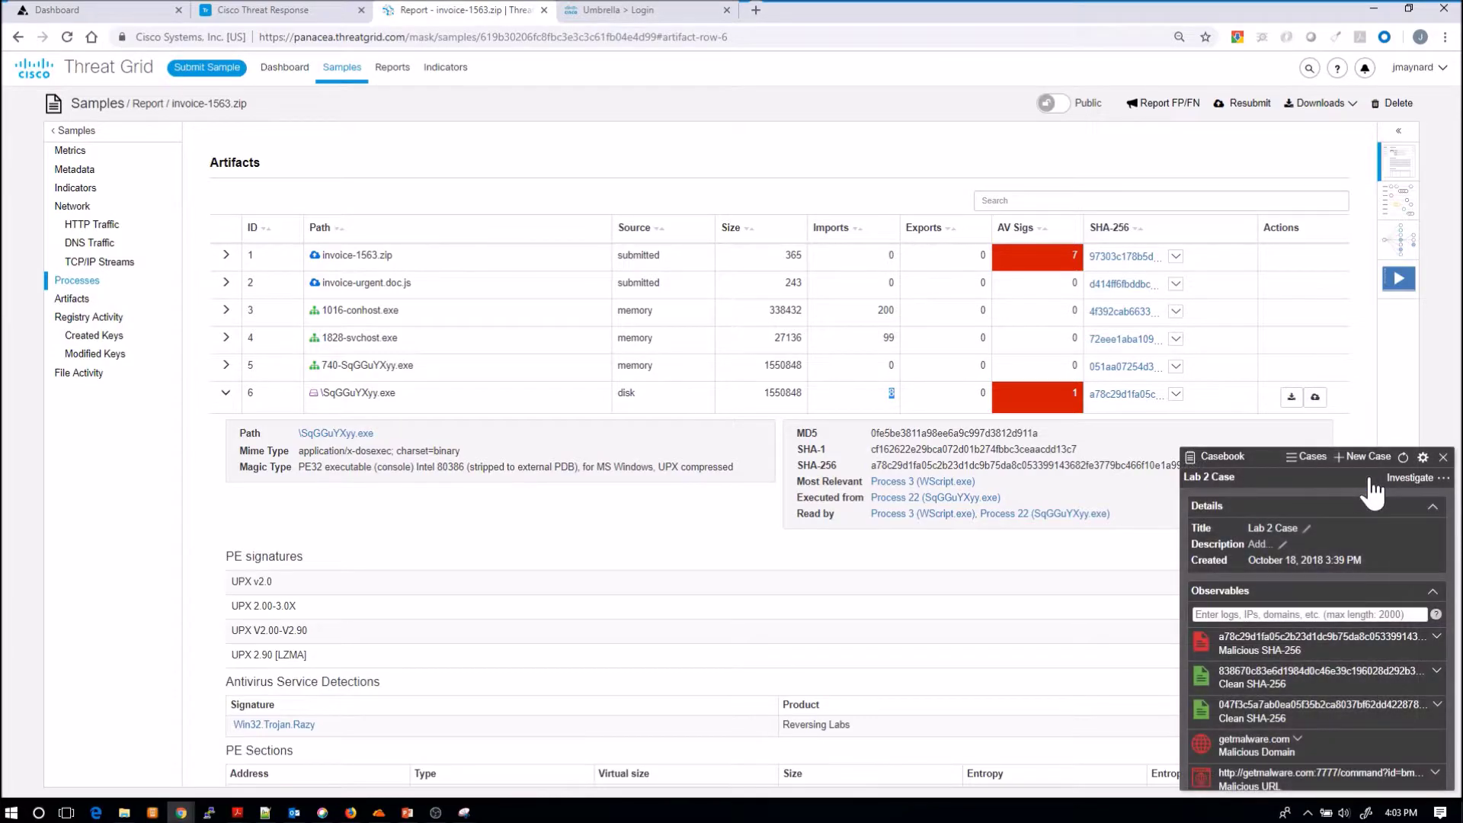
{"action": "left_click", "coordinate": [1313, 459]}
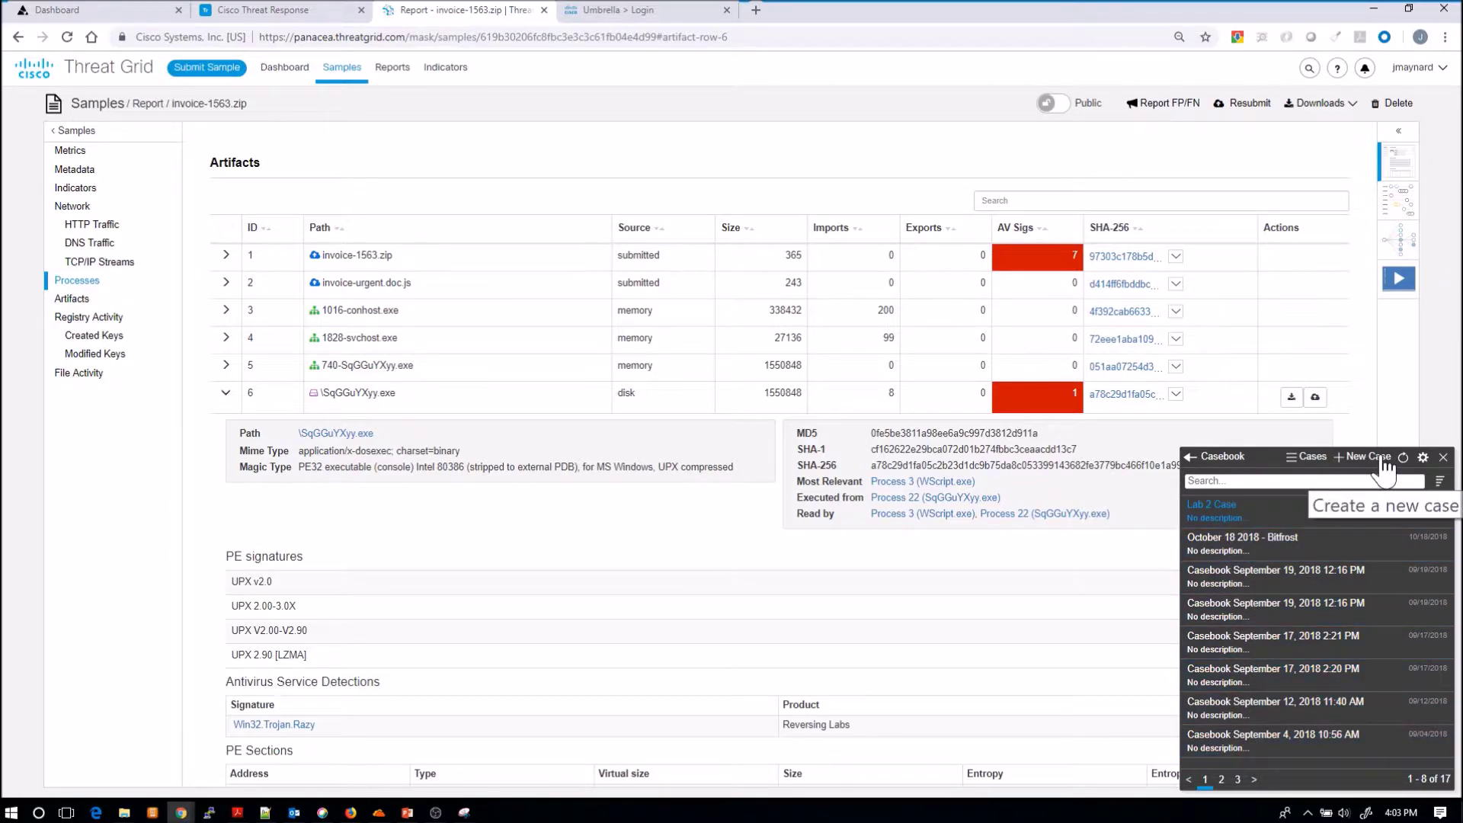
{"action": "left_click", "coordinate": [1215, 509]}
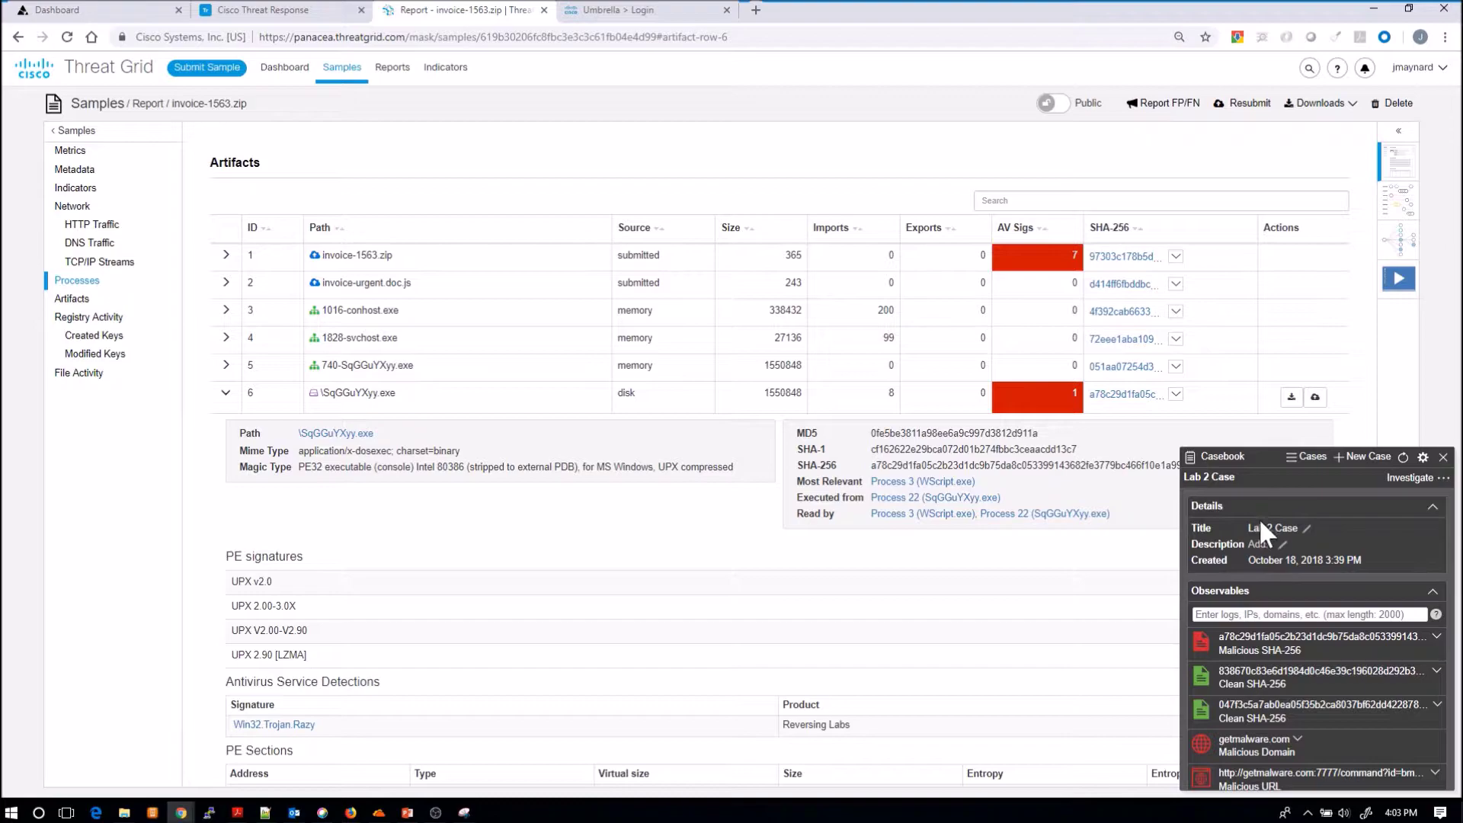
{"action": "scroll", "coordinate": [1291, 661], "scroll_direction": "down", "scroll_amount": 3}
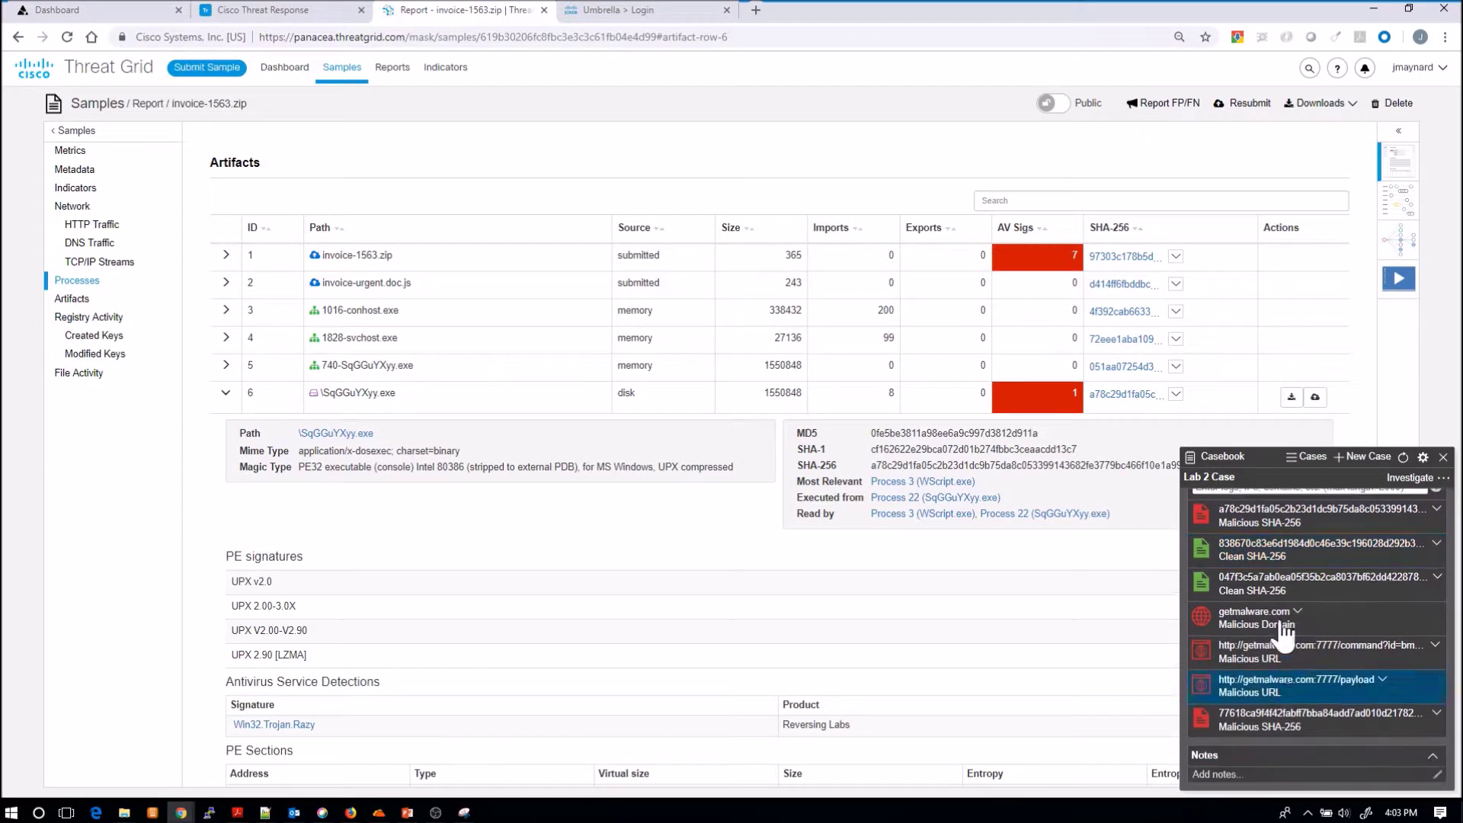
{"action": "key", "text": "alt+Tab"}
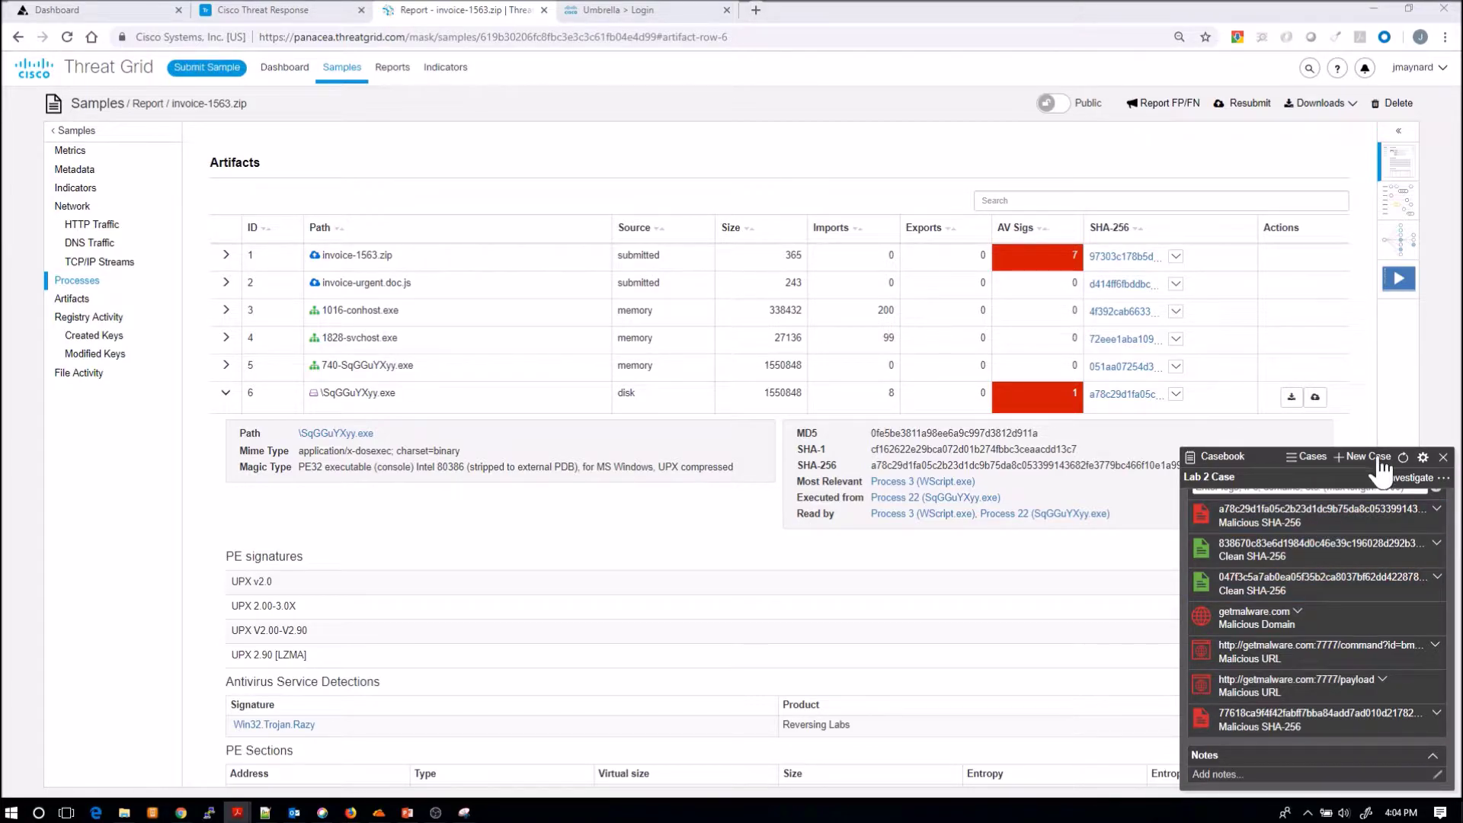
{"action": "left_click", "coordinate": [1444, 457]}
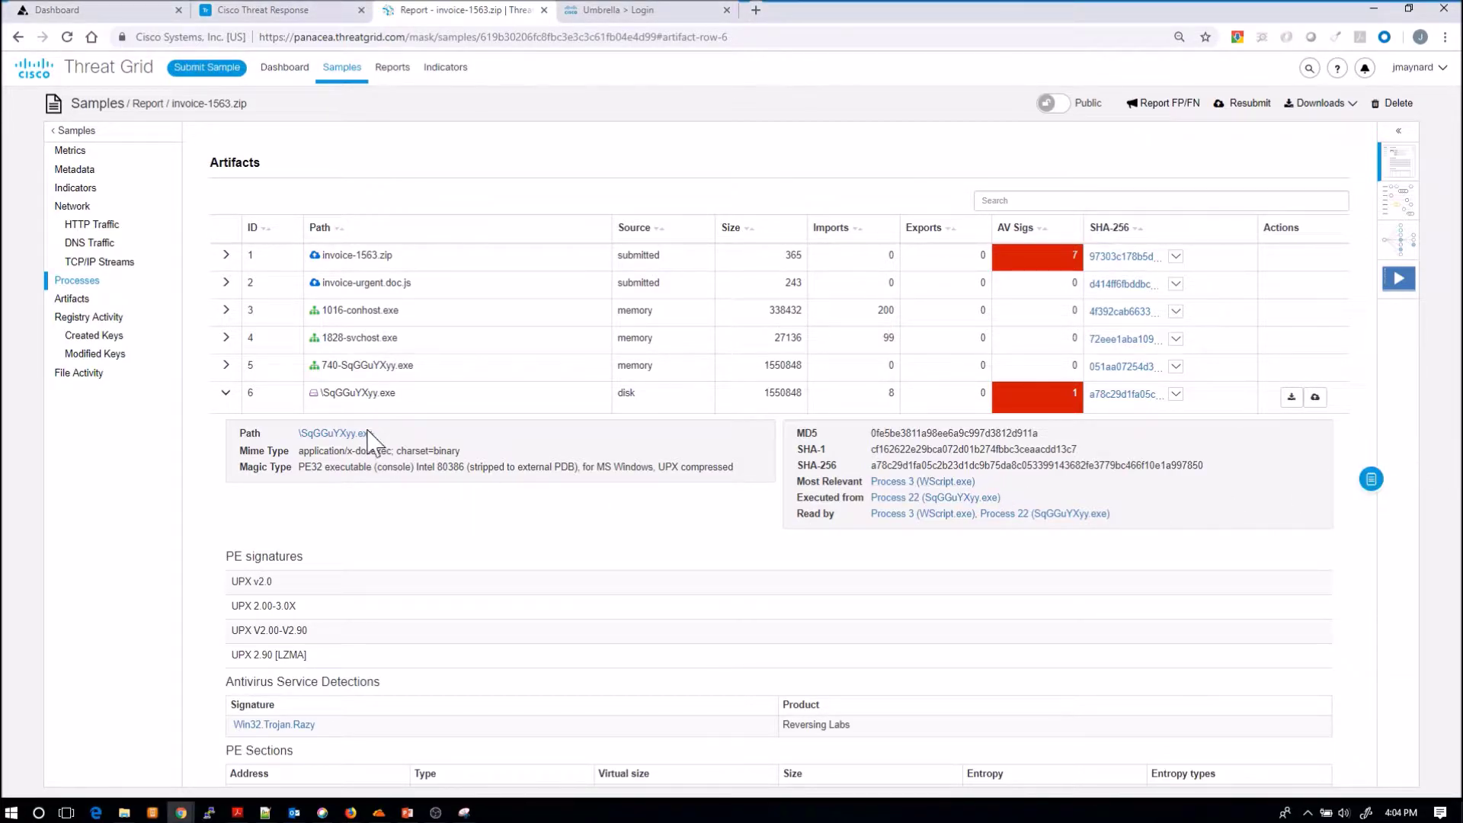
- Collapse the Bifrost indicator and expand BITSAdmin Execution Detected, selecting its tags
{"action": "left_click", "coordinate": [69, 193]}
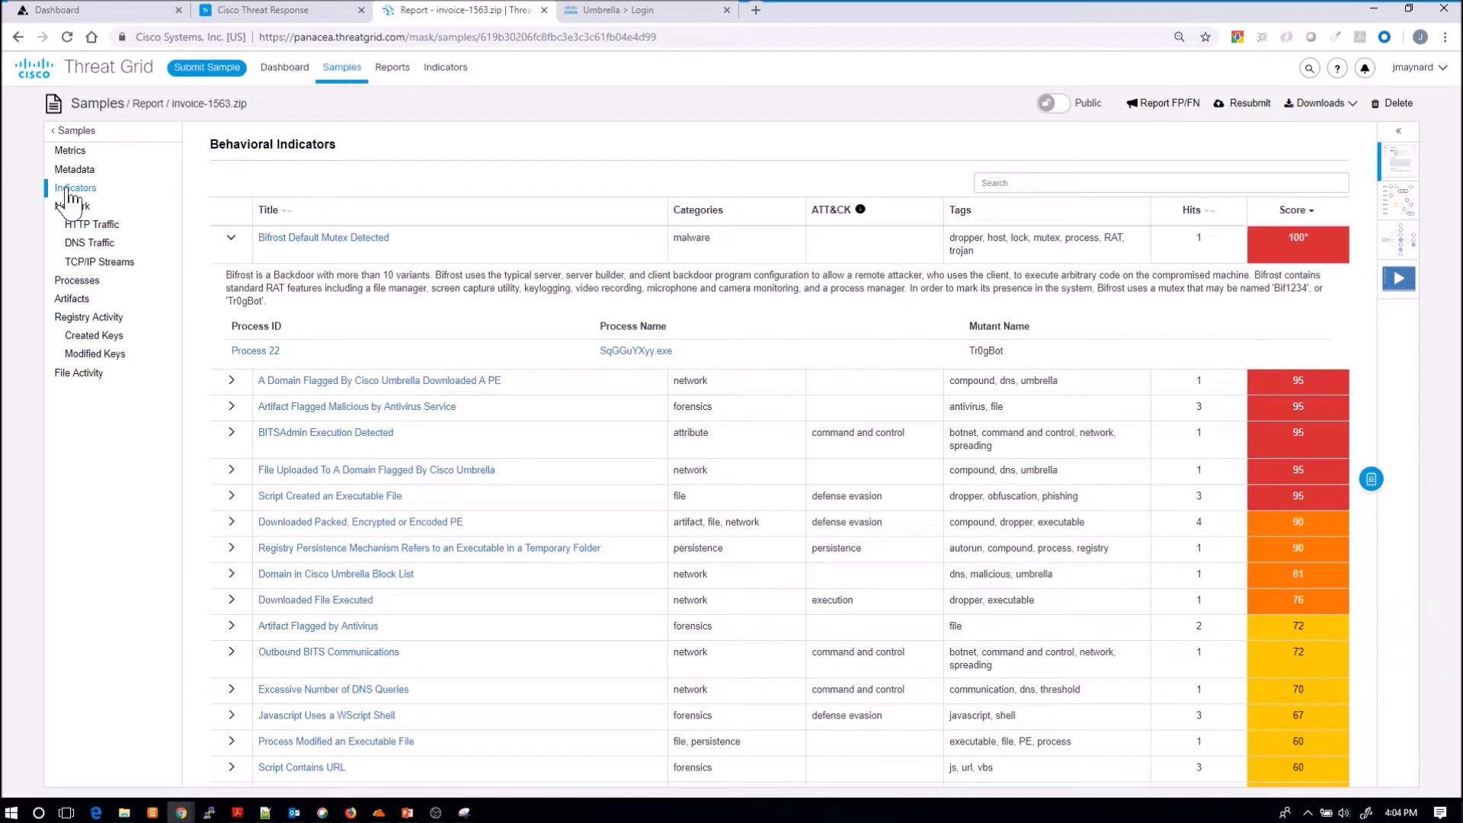
{"action": "left_click", "coordinate": [231, 238]}
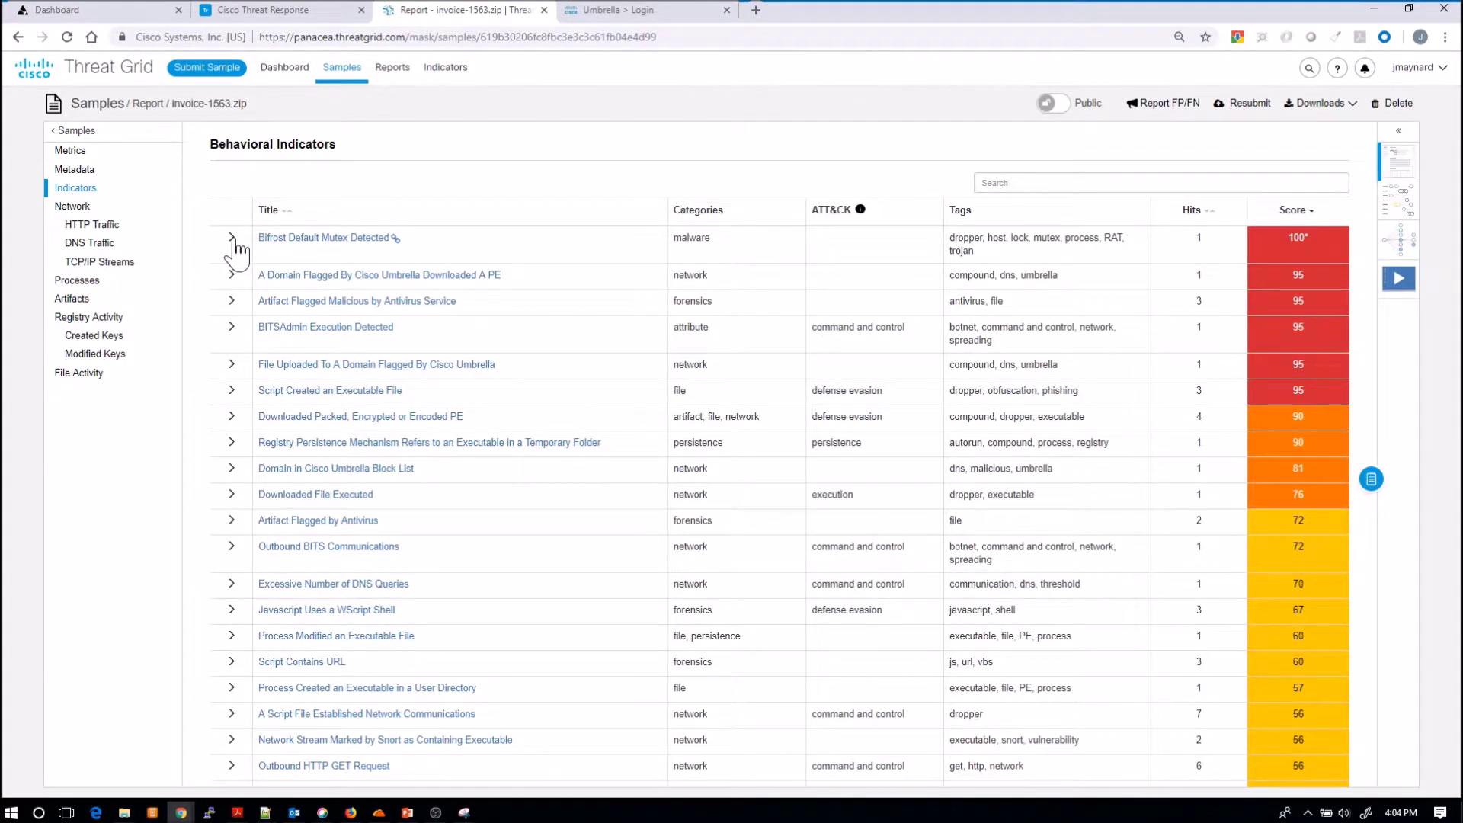
{"action": "left_click", "coordinate": [230, 328]}
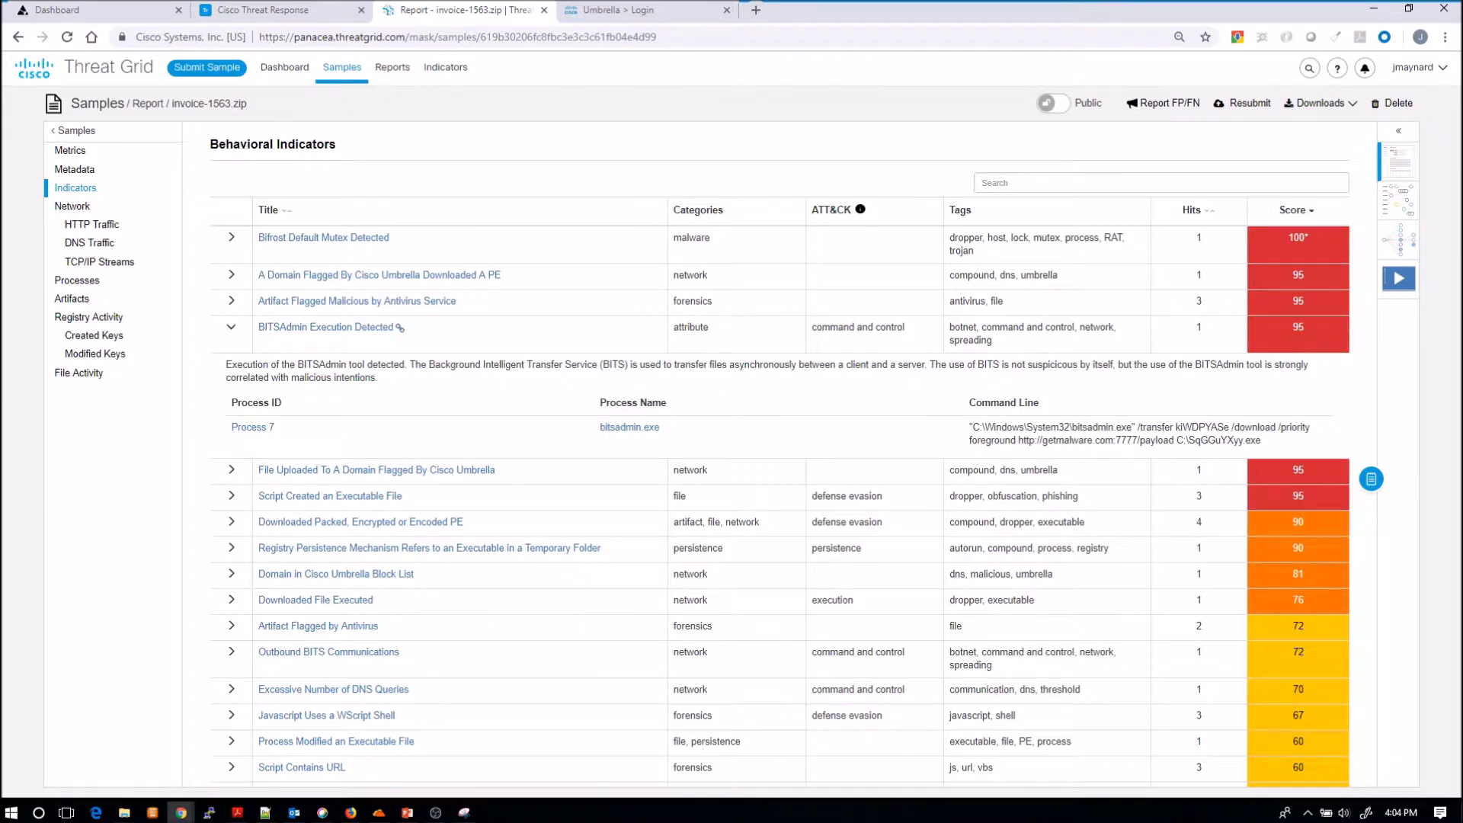
{"action": "left_click_drag", "start_coordinate": [1020, 350], "coordinate": [953, 336]}
{"action": "left_click", "coordinate": [401, 327]}
- Follow process 7 to parent WScript.exe (process 3), expand it, and mark its window title and script path
{"action": "left_click", "coordinate": [247, 428]}
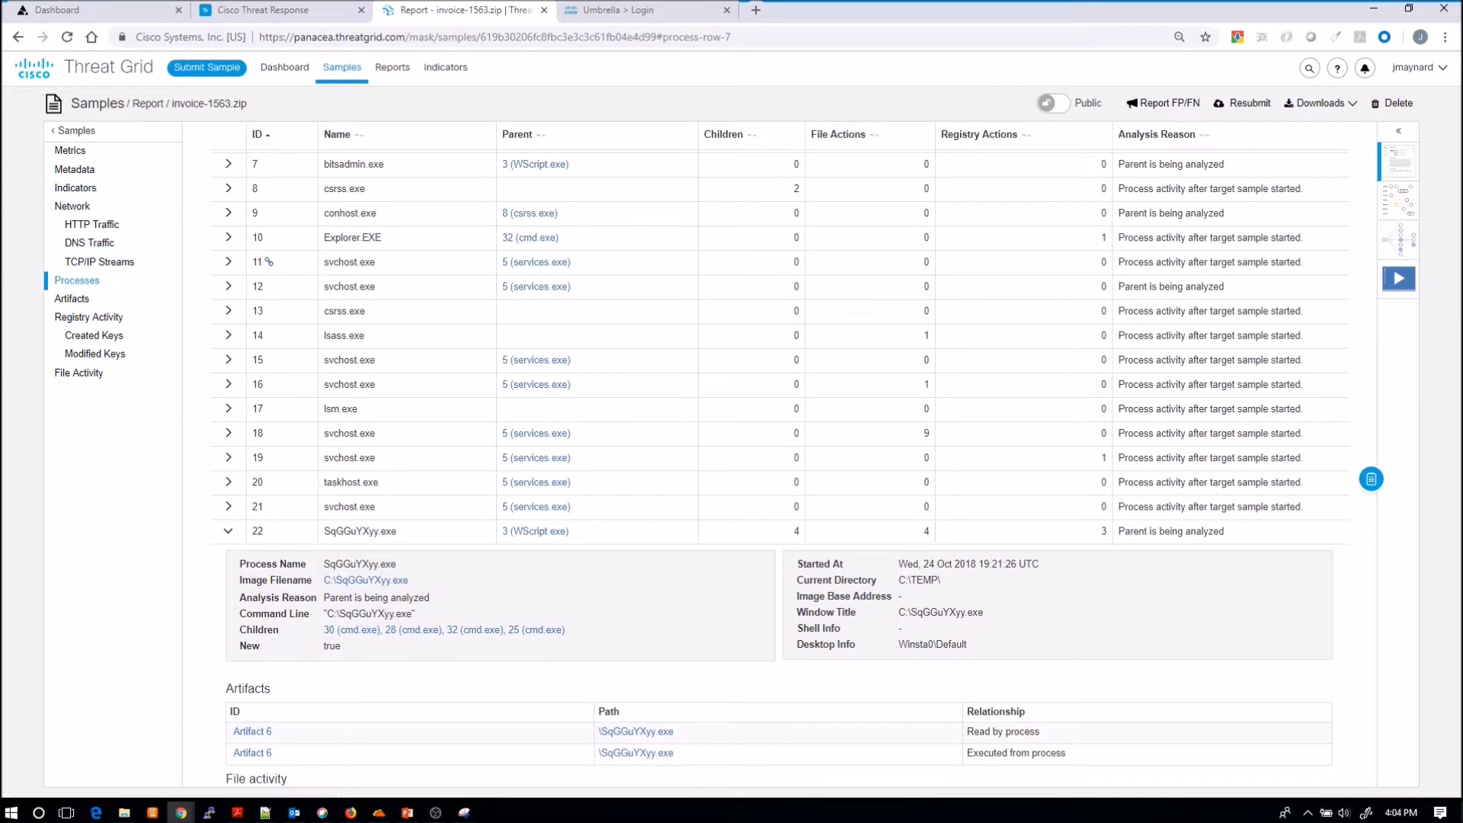
{"action": "left_click", "coordinate": [540, 169]}
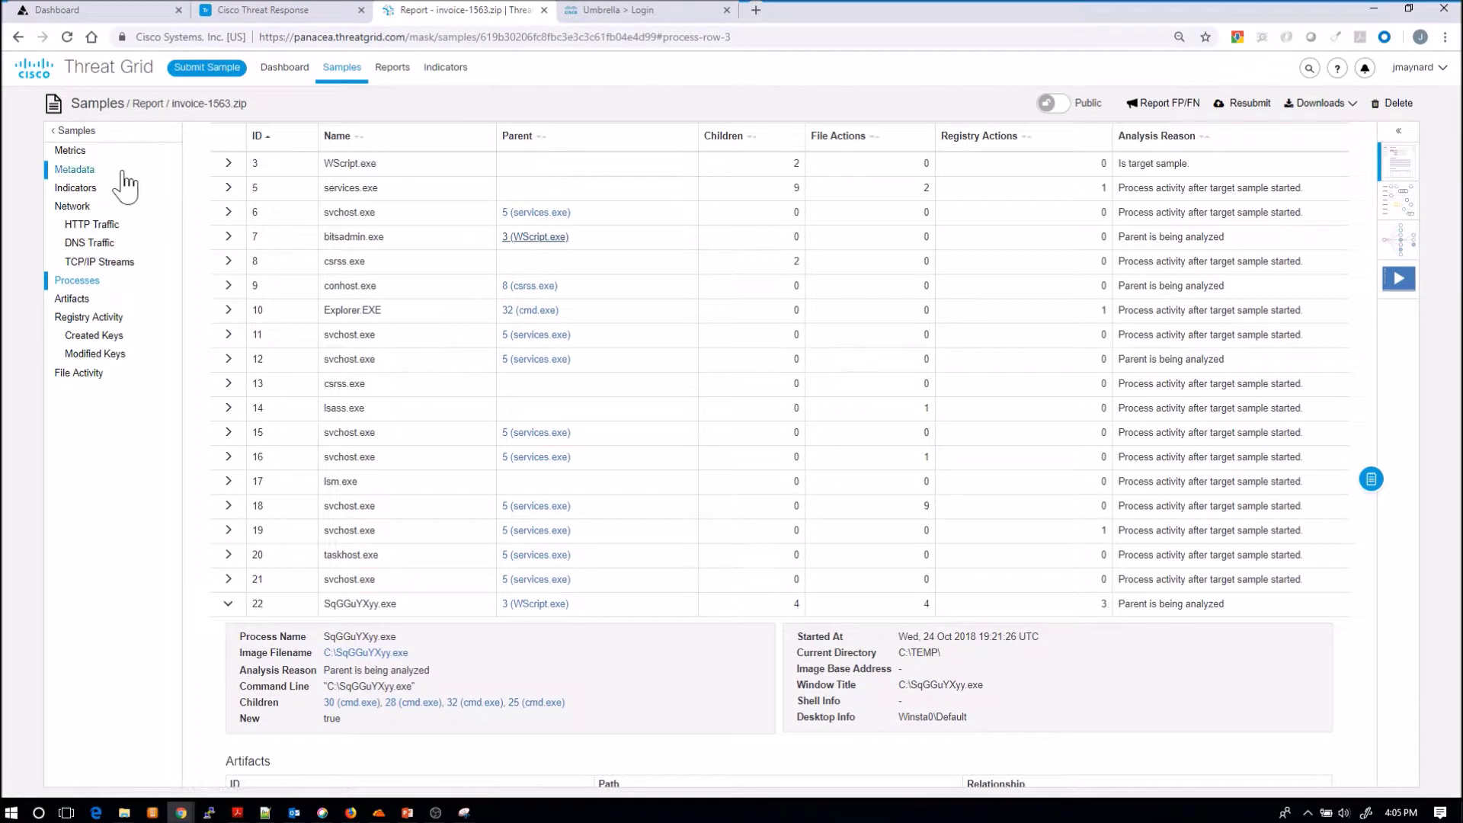
{"action": "left_click", "coordinate": [228, 165]}
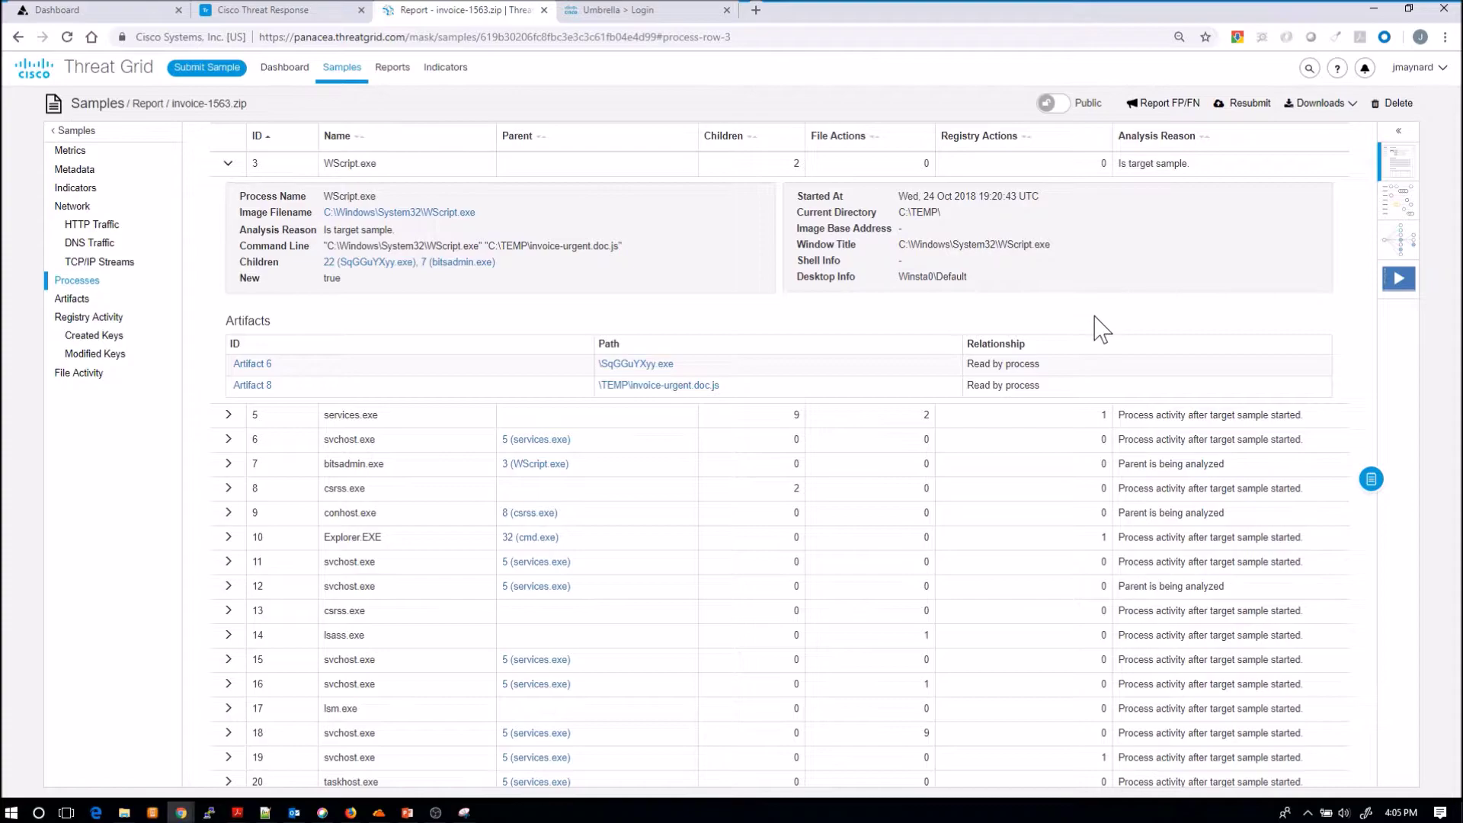
{"action": "key", "text": "alt+Tab"}
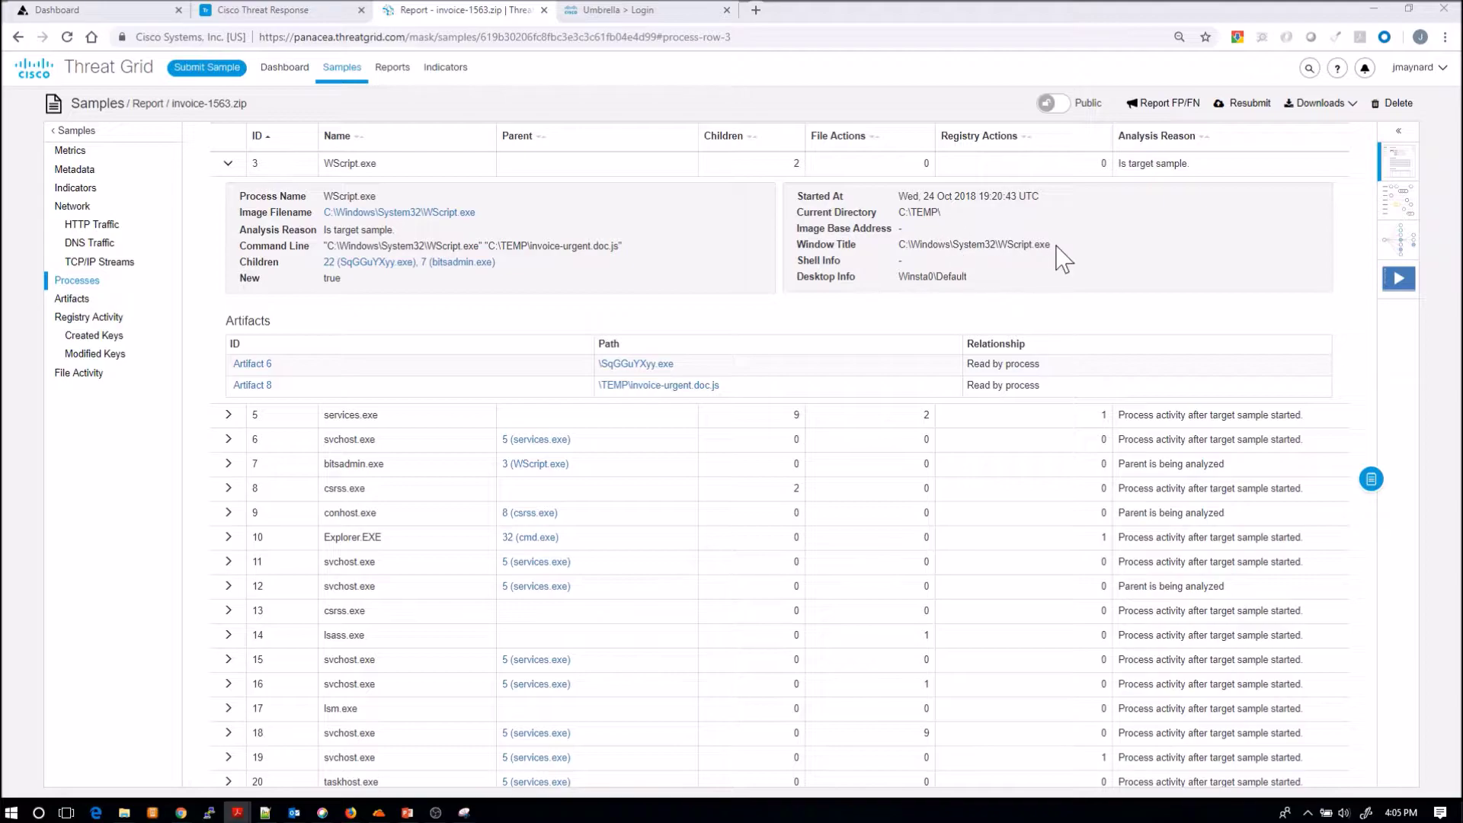
{"action": "left_click_drag", "start_coordinate": [1056, 245], "coordinate": [910, 212]}
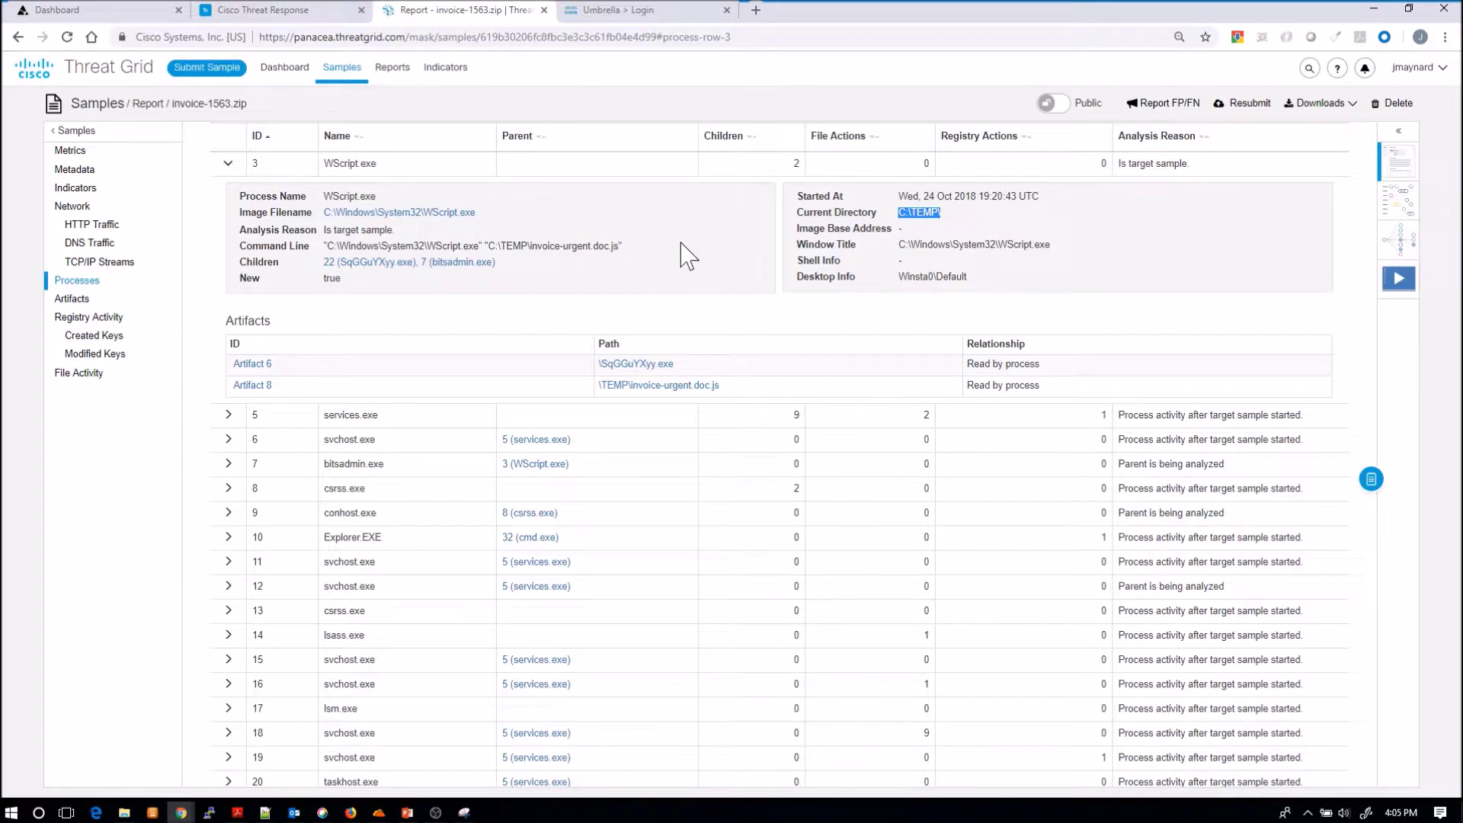
{"action": "left_click_drag", "start_coordinate": [620, 246], "coordinate": [488, 246]}
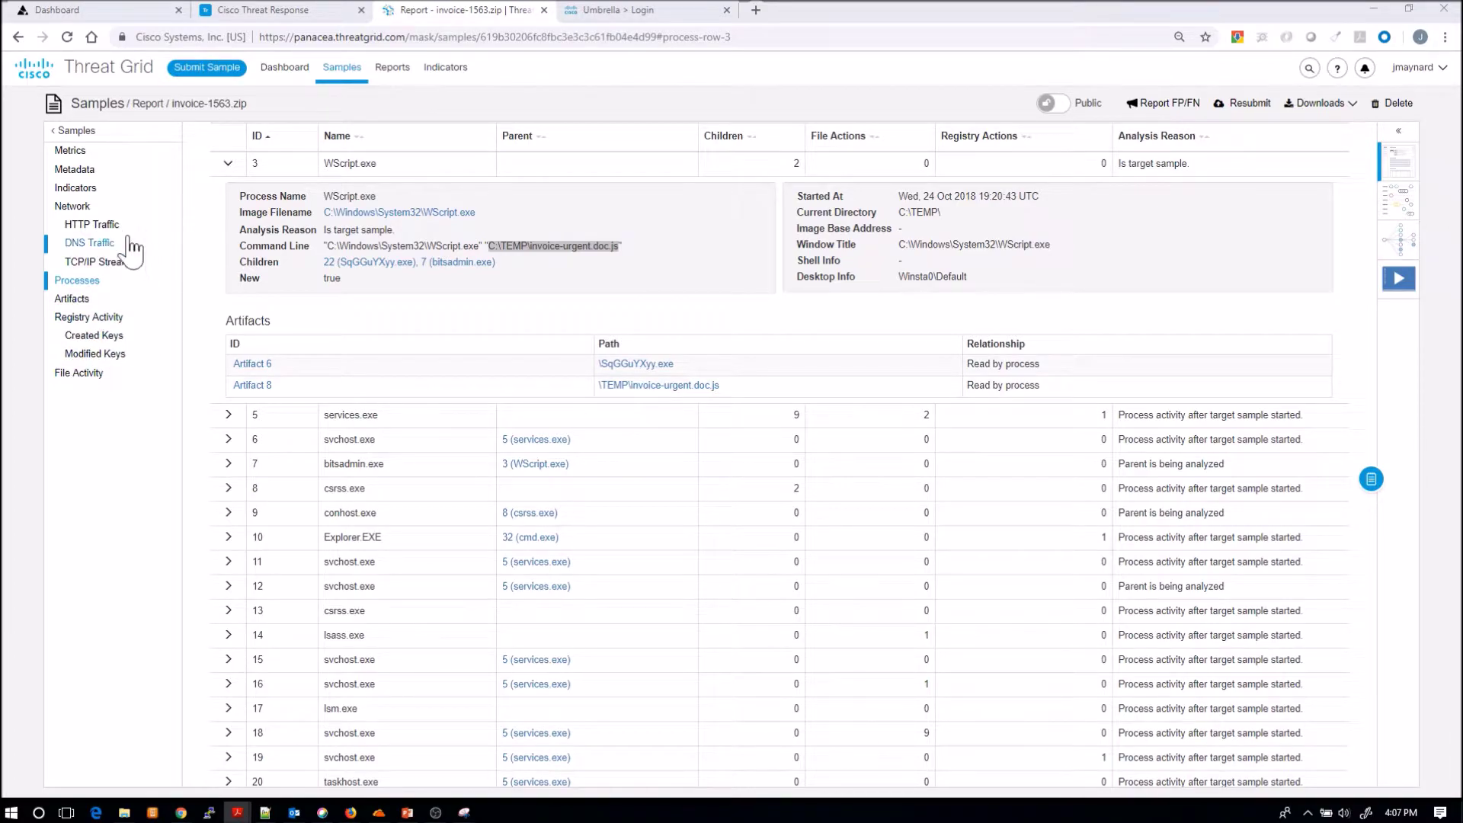
- Collapse BITSAdmin Execution Detected and expand the Downloaded Packed, Encrypted or Encoded PE indicator
{"action": "left_click", "coordinate": [76, 189]}
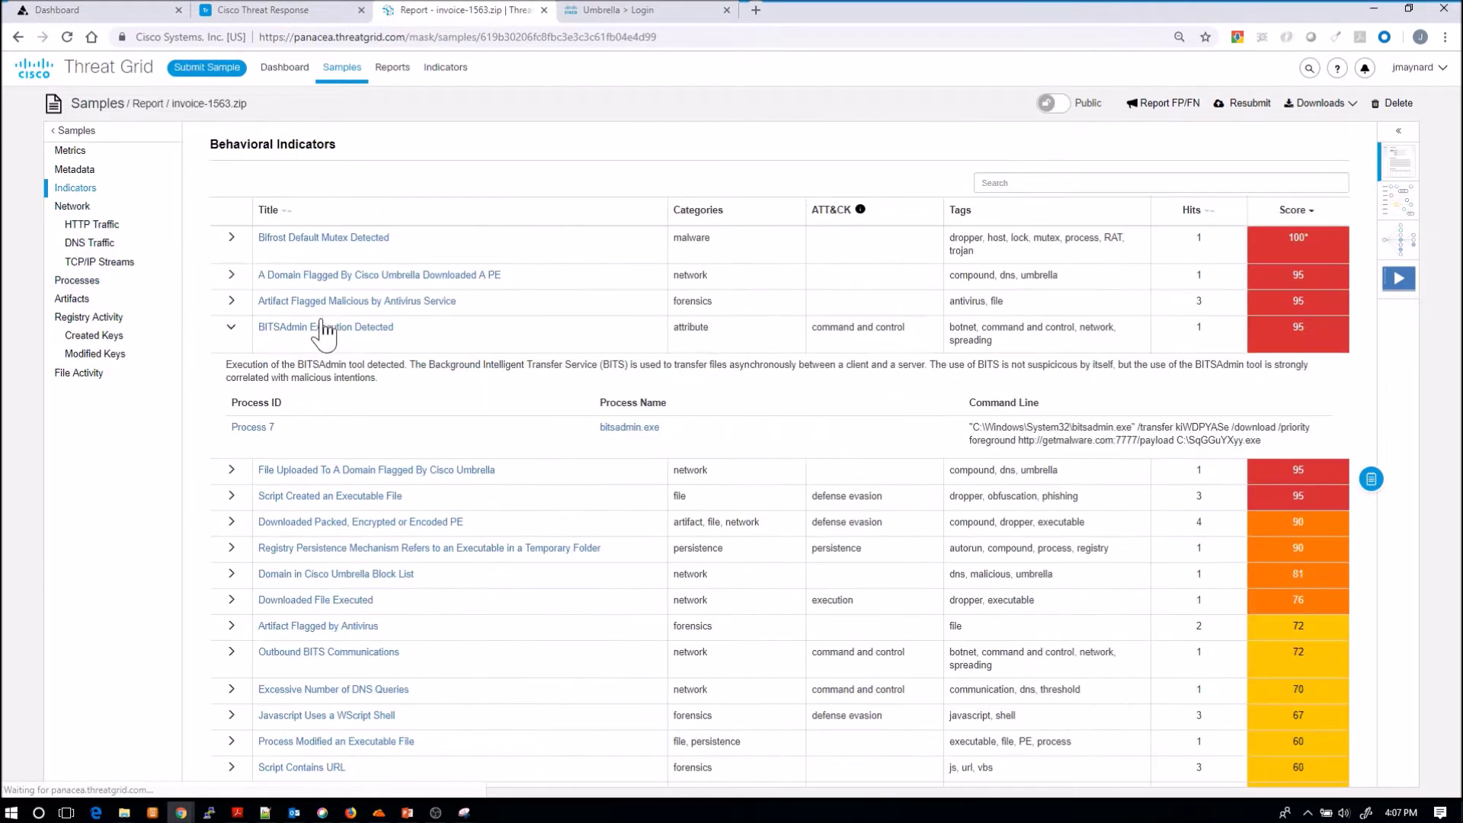
{"action": "left_click", "coordinate": [233, 332]}
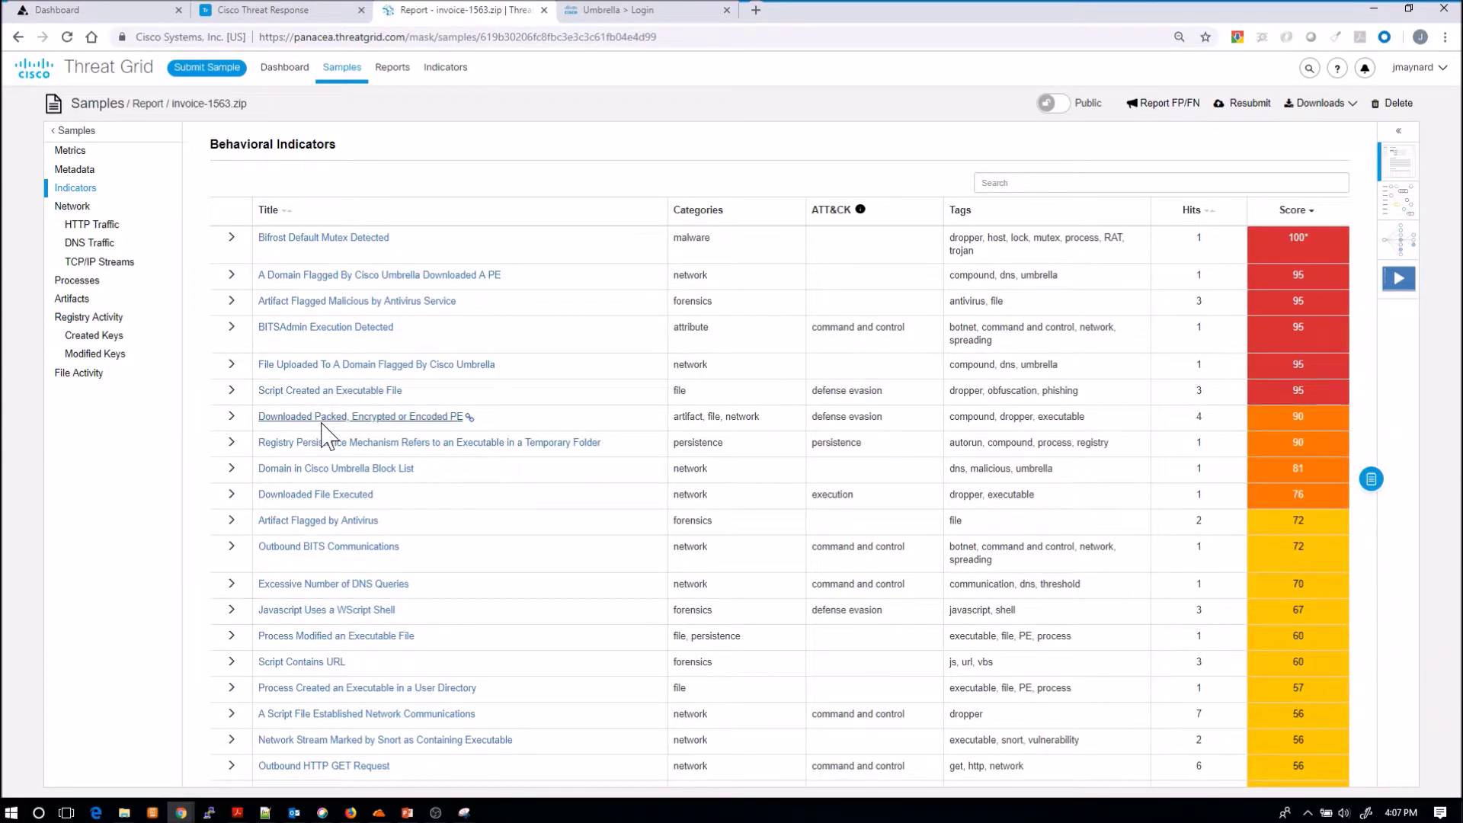
{"action": "left_click", "coordinate": [233, 419]}
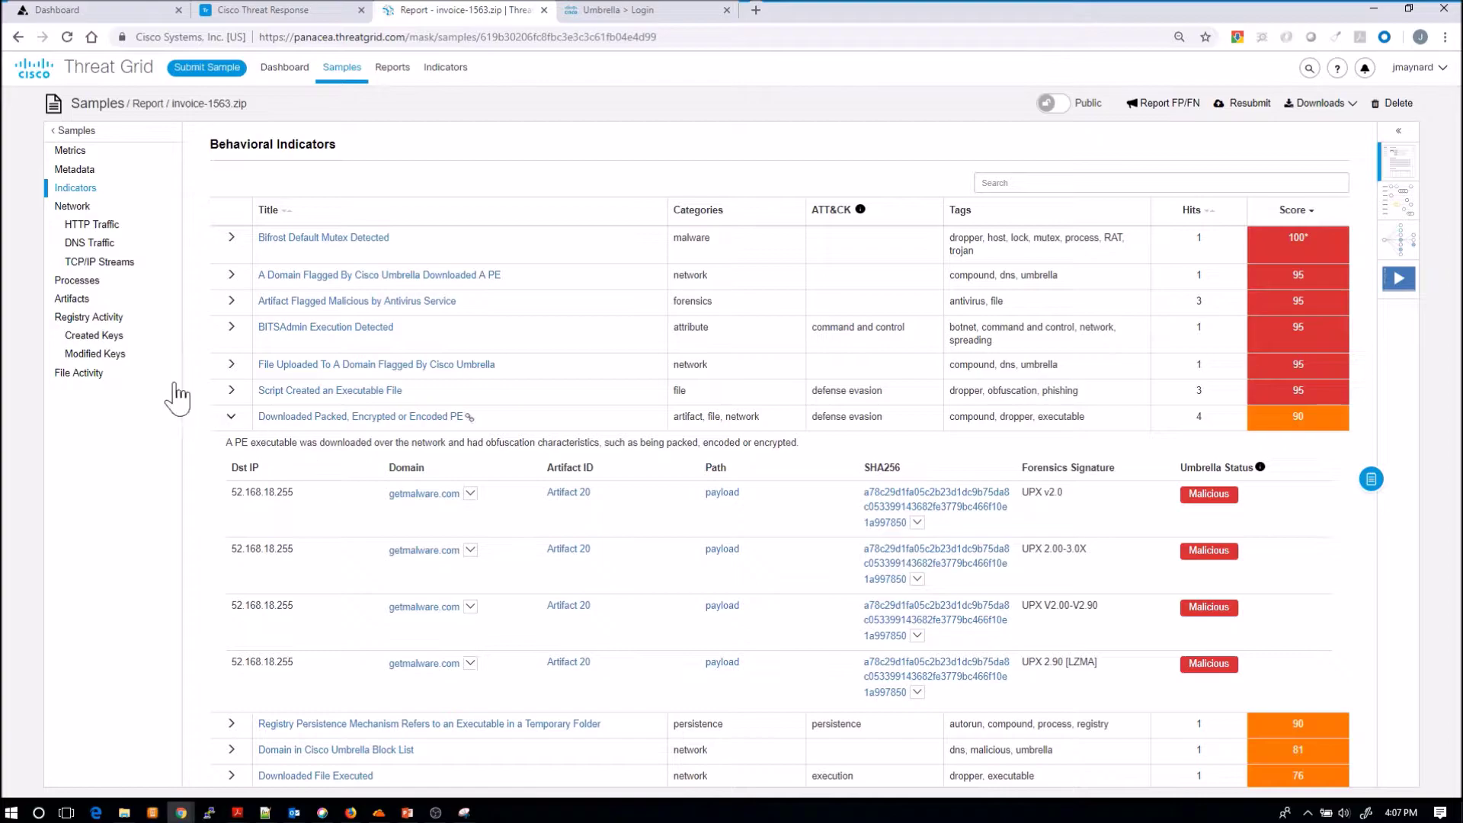
{"action": "left_click", "coordinate": [93, 227]}
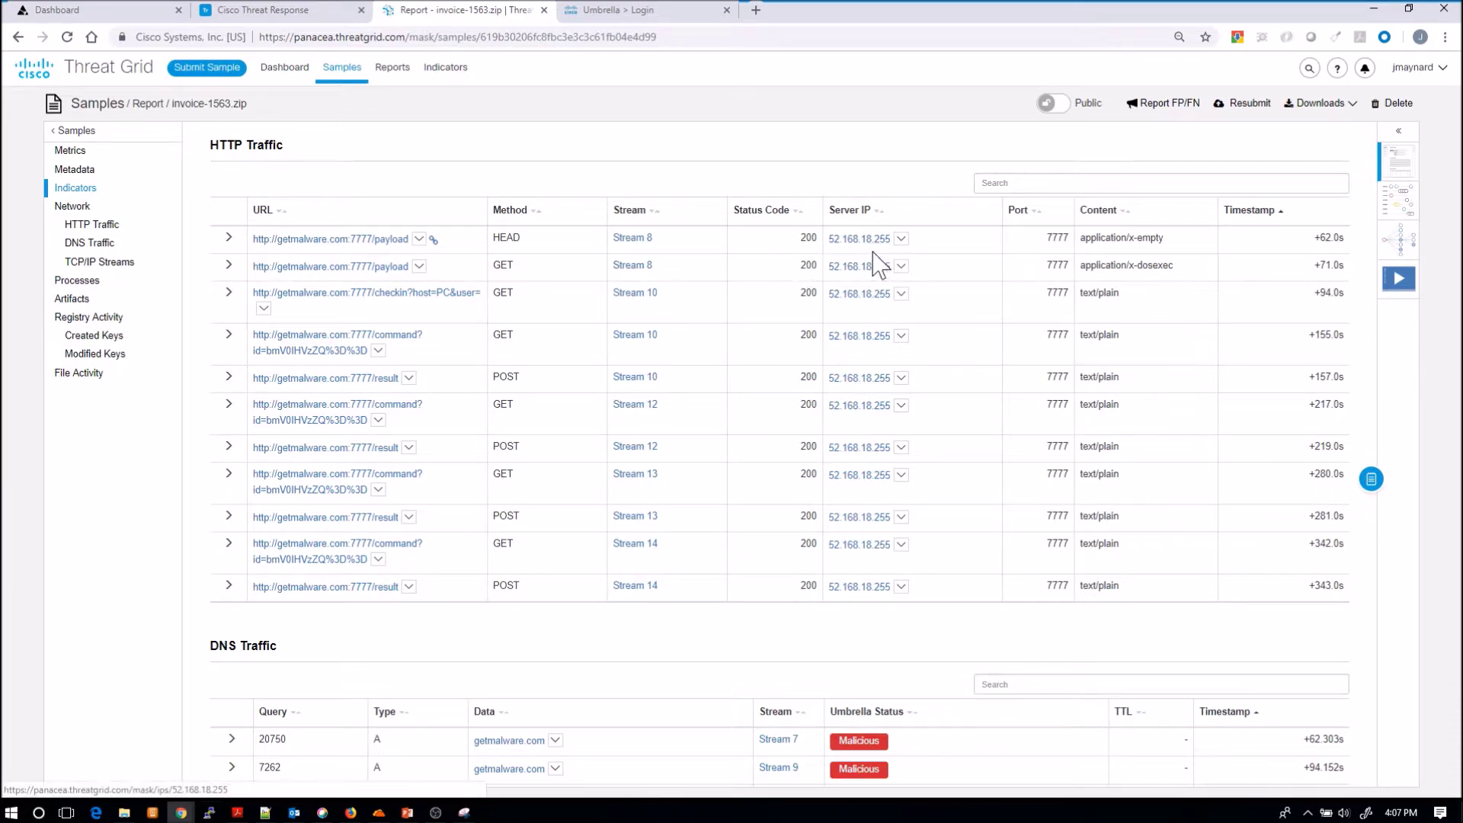
{"action": "left_click", "coordinate": [228, 239]}
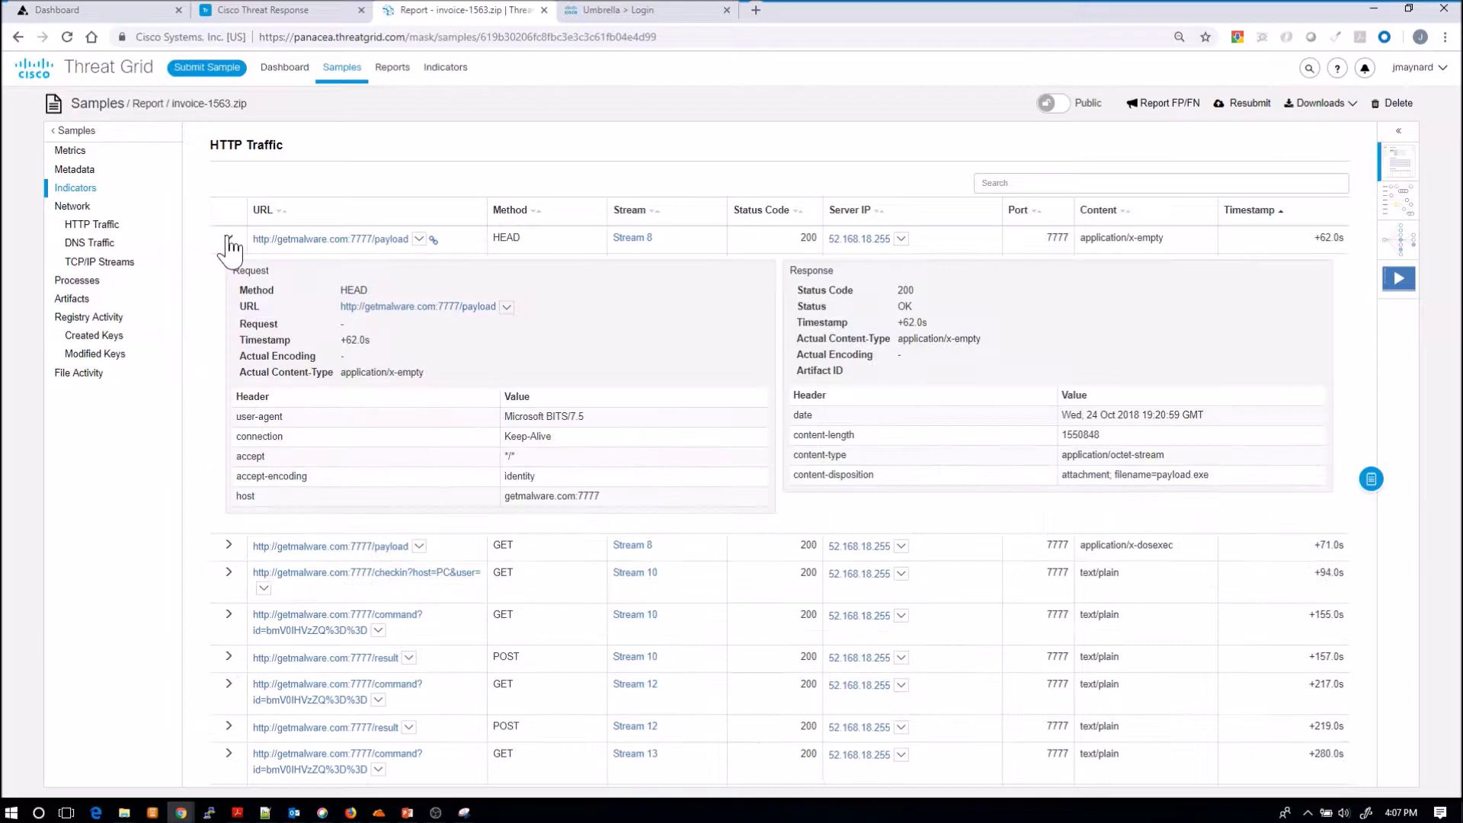
{"action": "left_click", "coordinate": [228, 546]}
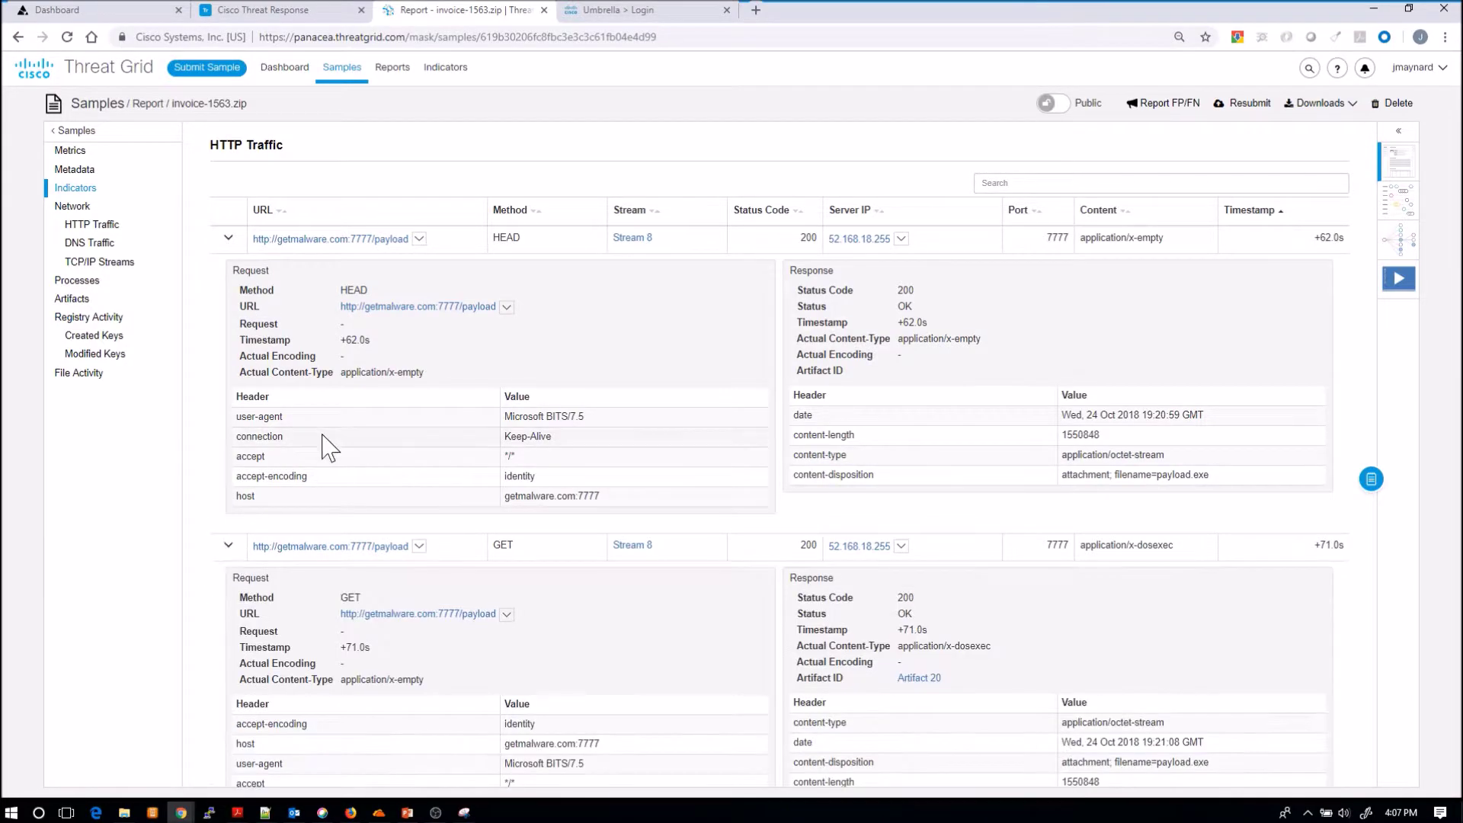
{"action": "scroll", "coordinate": [326, 441], "scroll_direction": "down", "scroll_amount": 2}
{"action": "scroll", "coordinate": [330, 438], "scroll_direction": "up", "scroll_amount": 1}
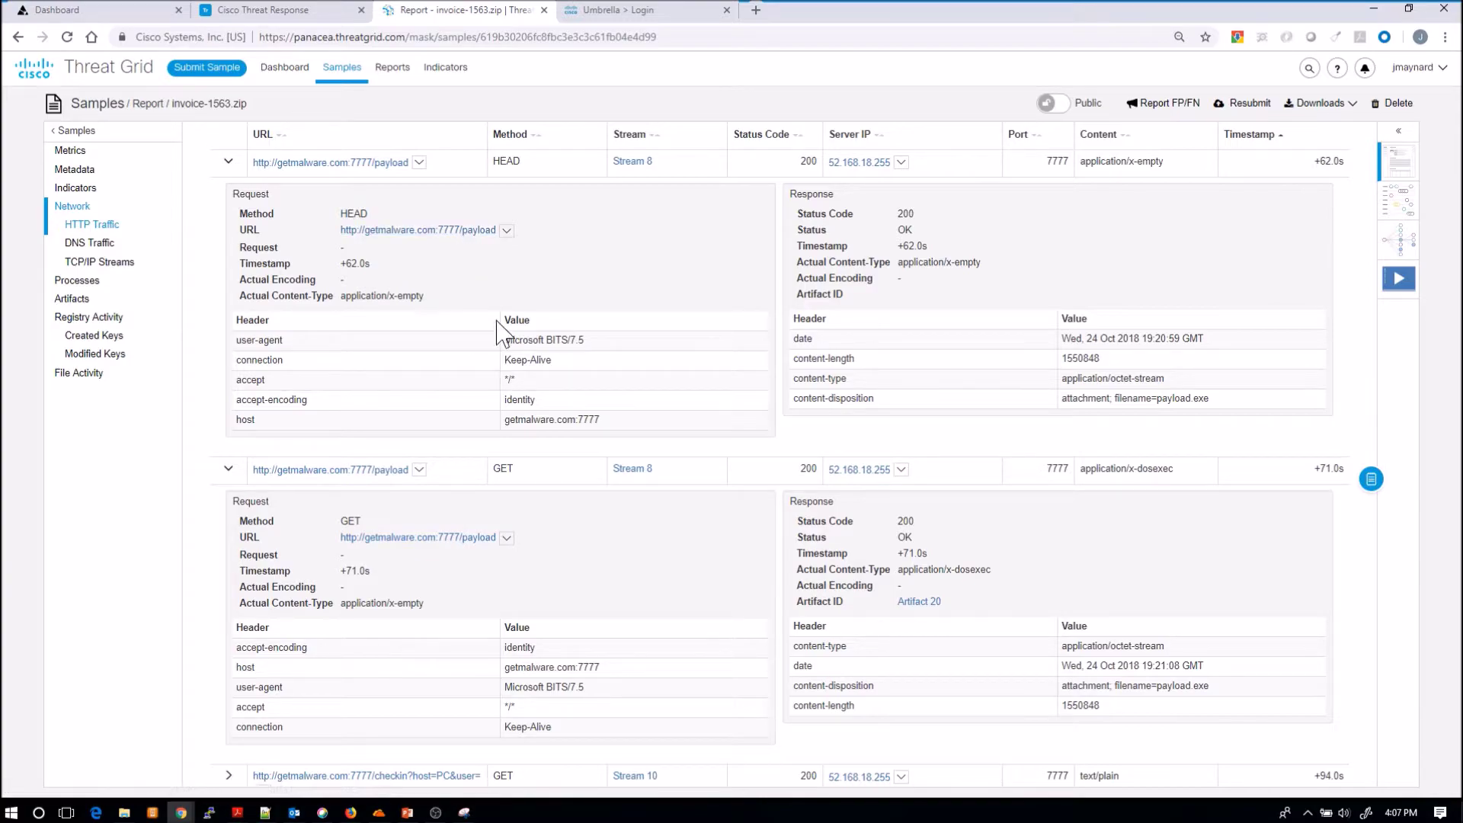
{"action": "left_click_drag", "start_coordinate": [589, 341], "coordinate": [504, 341]}
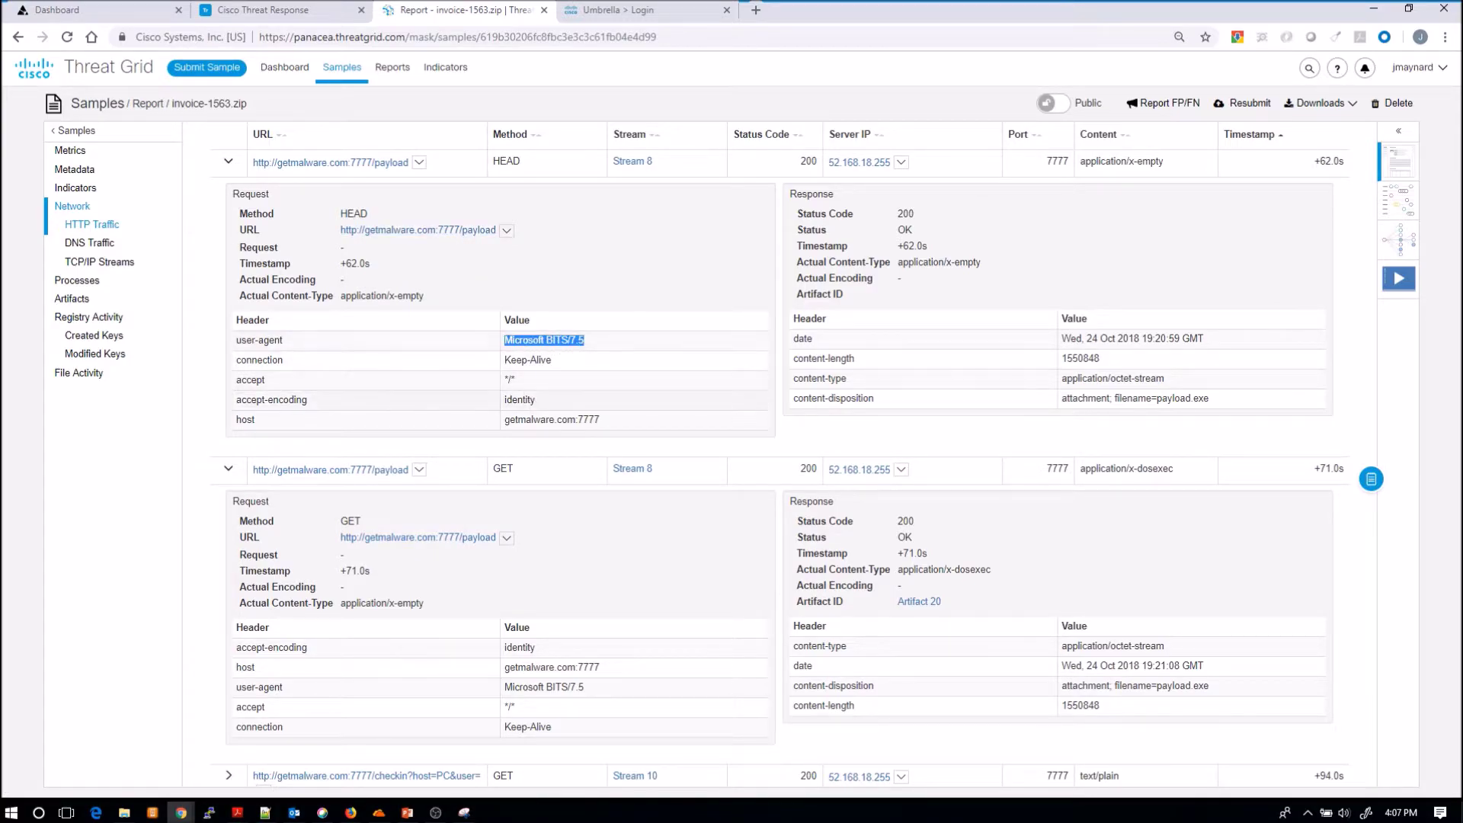
{"action": "left_click", "coordinate": [596, 422]}
{"action": "left_click_drag", "start_coordinate": [600, 422], "coordinate": [499, 423]}
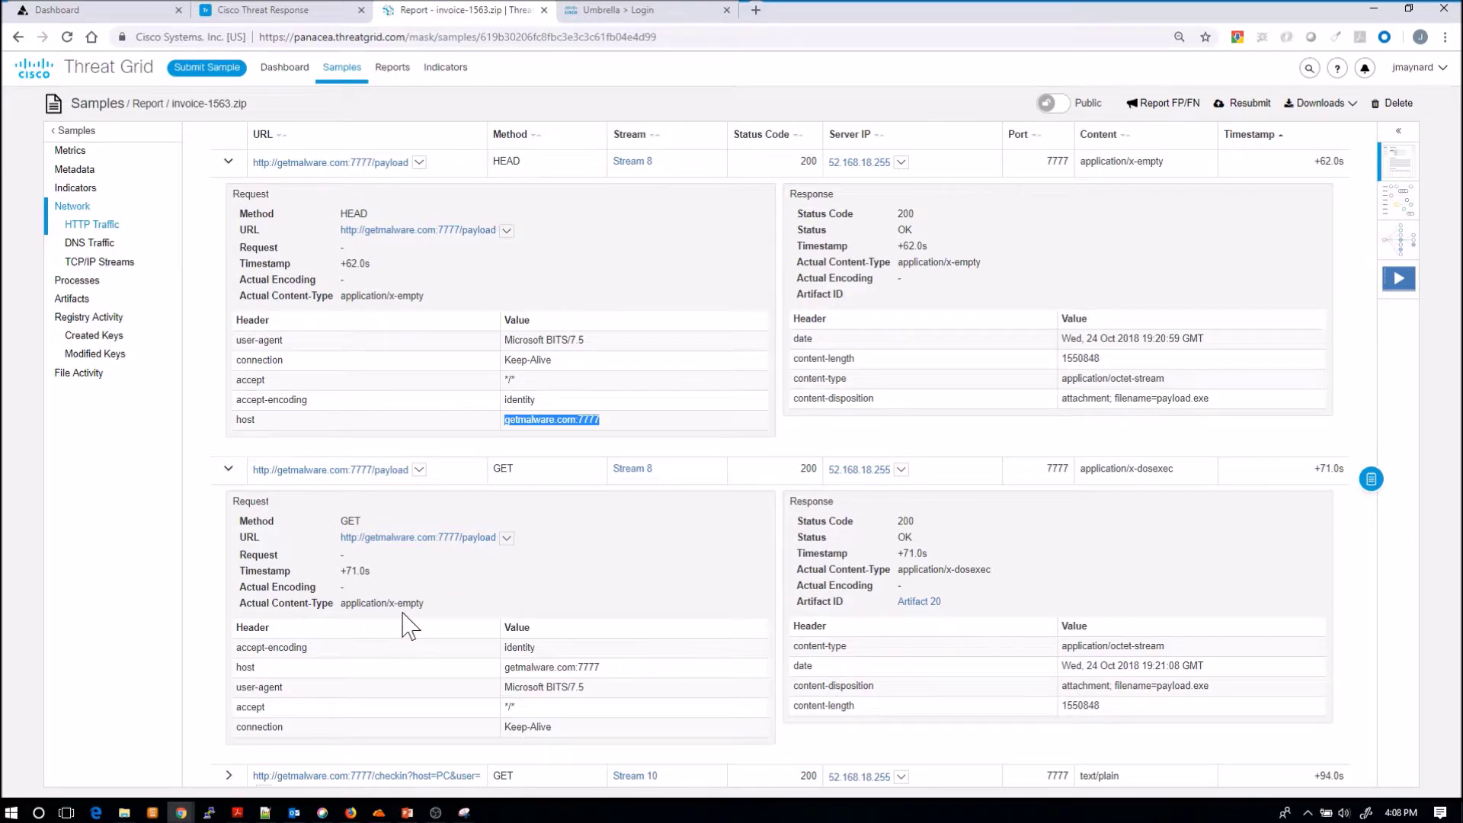
{"action": "left_click_drag", "start_coordinate": [424, 603], "coordinate": [340, 604]}
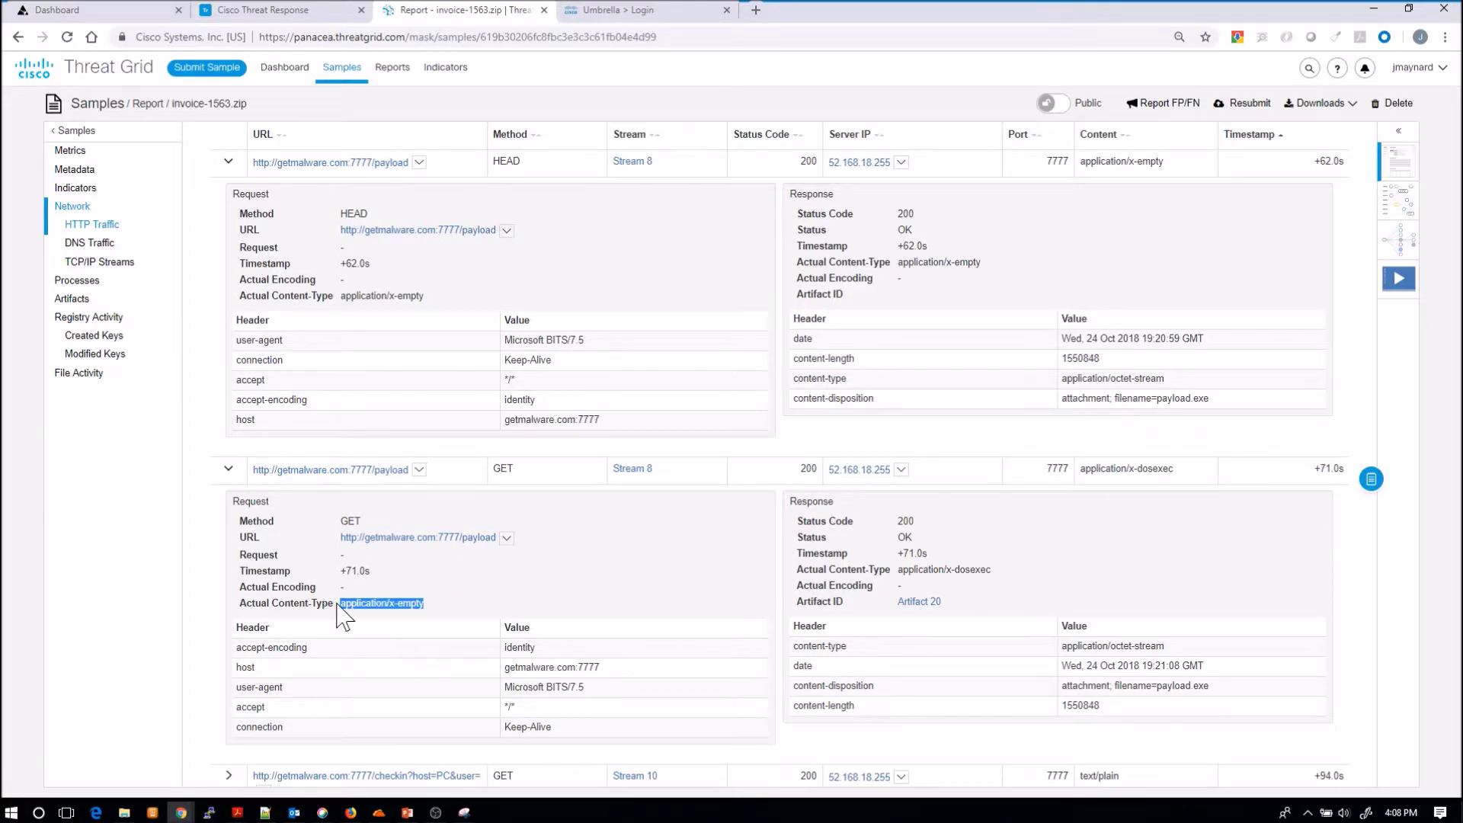
{"action": "left_click_drag", "start_coordinate": [425, 295], "coordinate": [340, 296]}
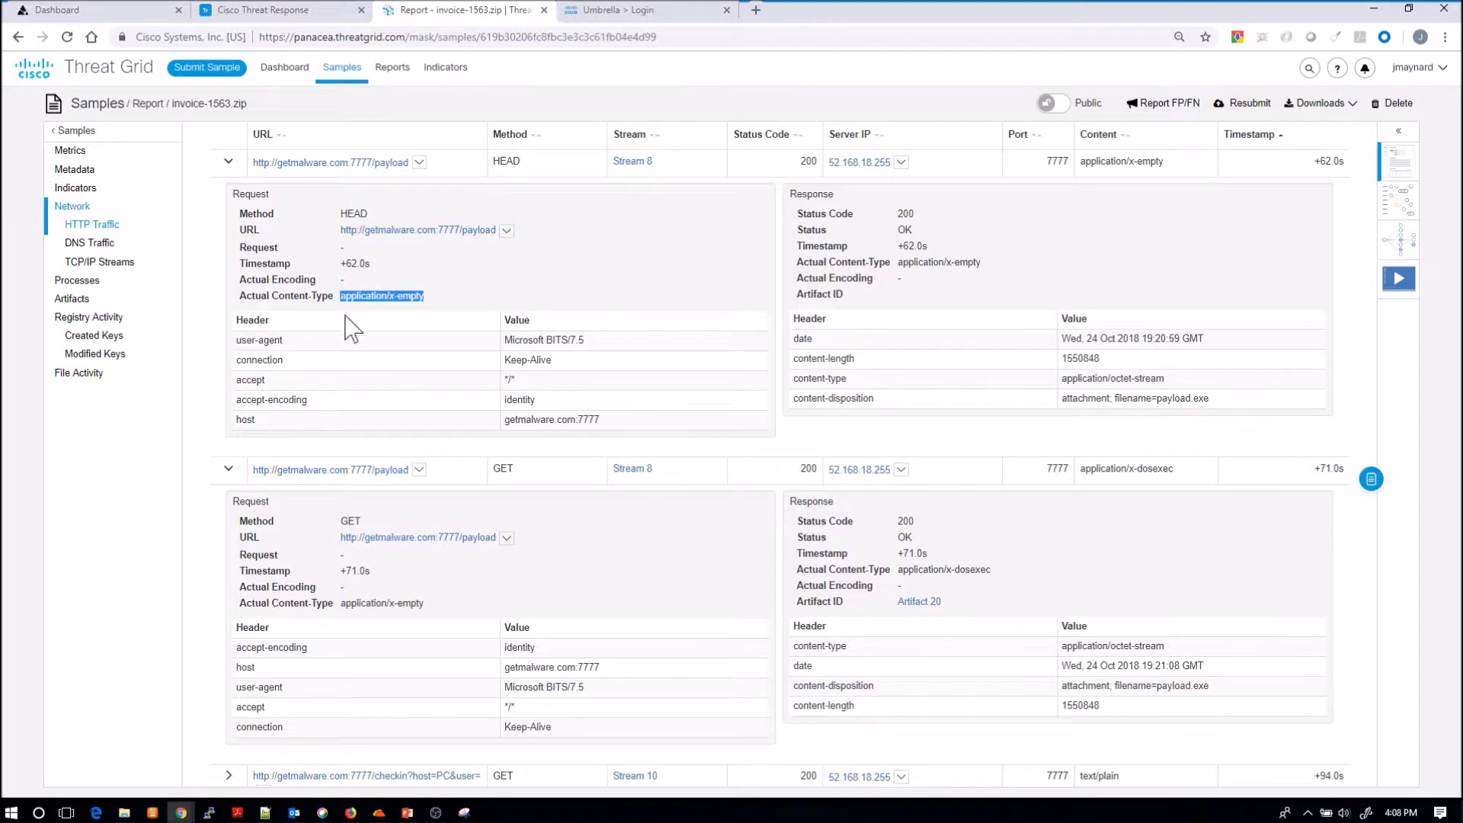
{"action": "left_click_drag", "start_coordinate": [602, 668], "coordinate": [504, 687]}
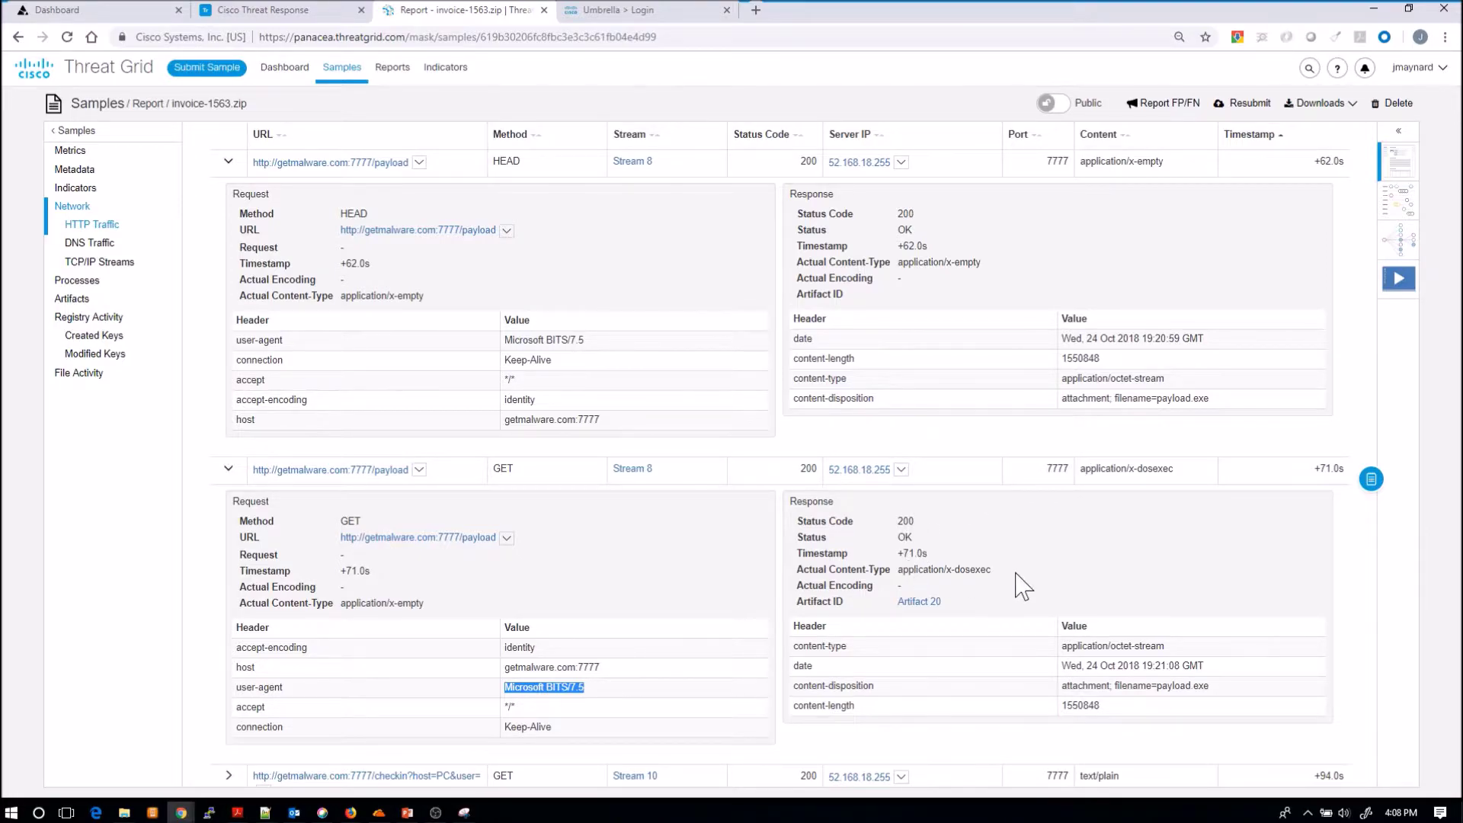
{"action": "left_click_drag", "start_coordinate": [1002, 572], "coordinate": [903, 571]}
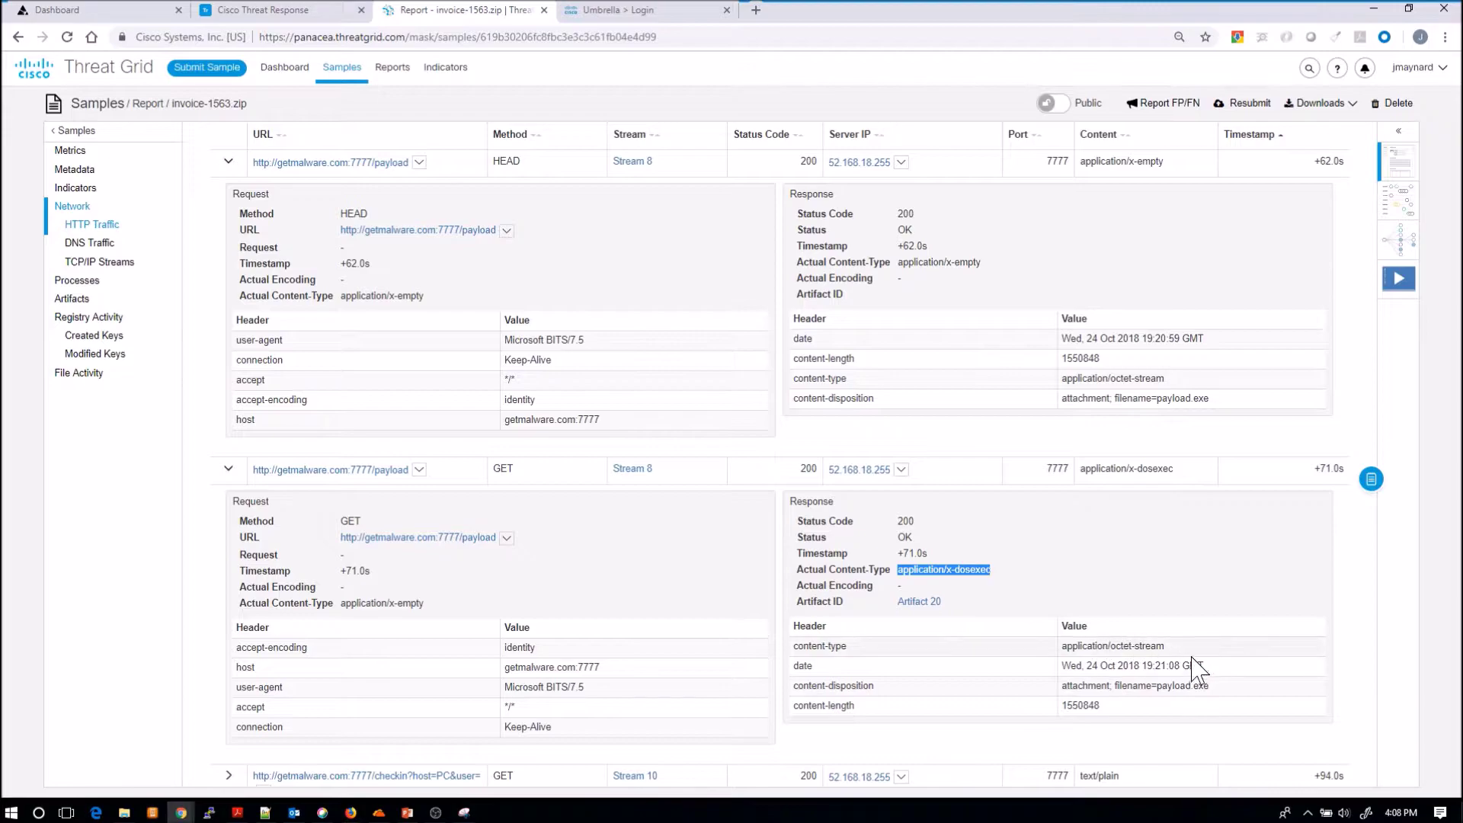
{"action": "left_click_drag", "start_coordinate": [1210, 686], "coordinate": [1062, 706]}
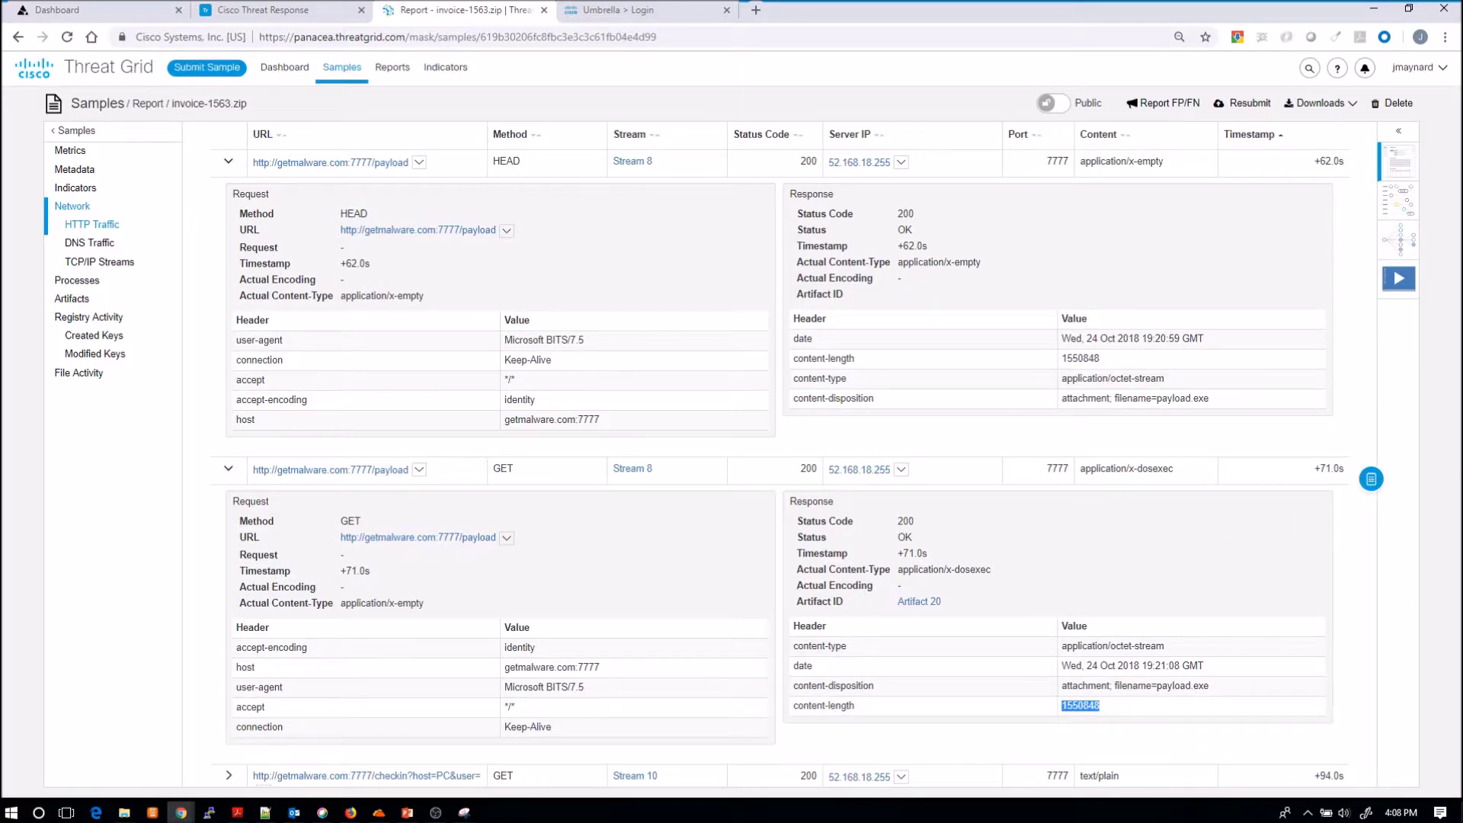
{"action": "key", "text": "alt+Tab"}
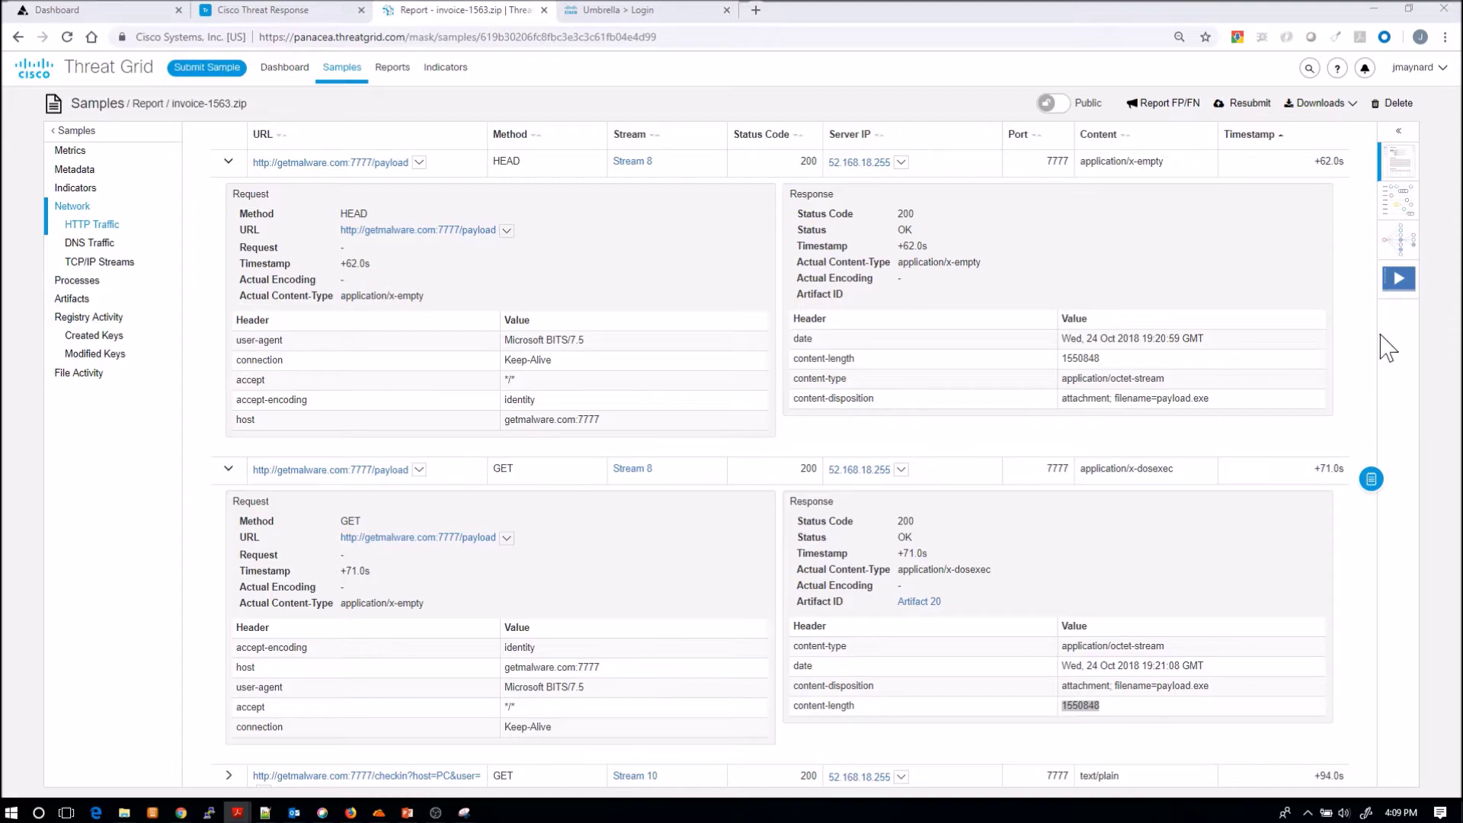
- Review and collapse the Script Created an Executable File and registry persistence indicators
{"action": "left_click", "coordinate": [77, 189]}
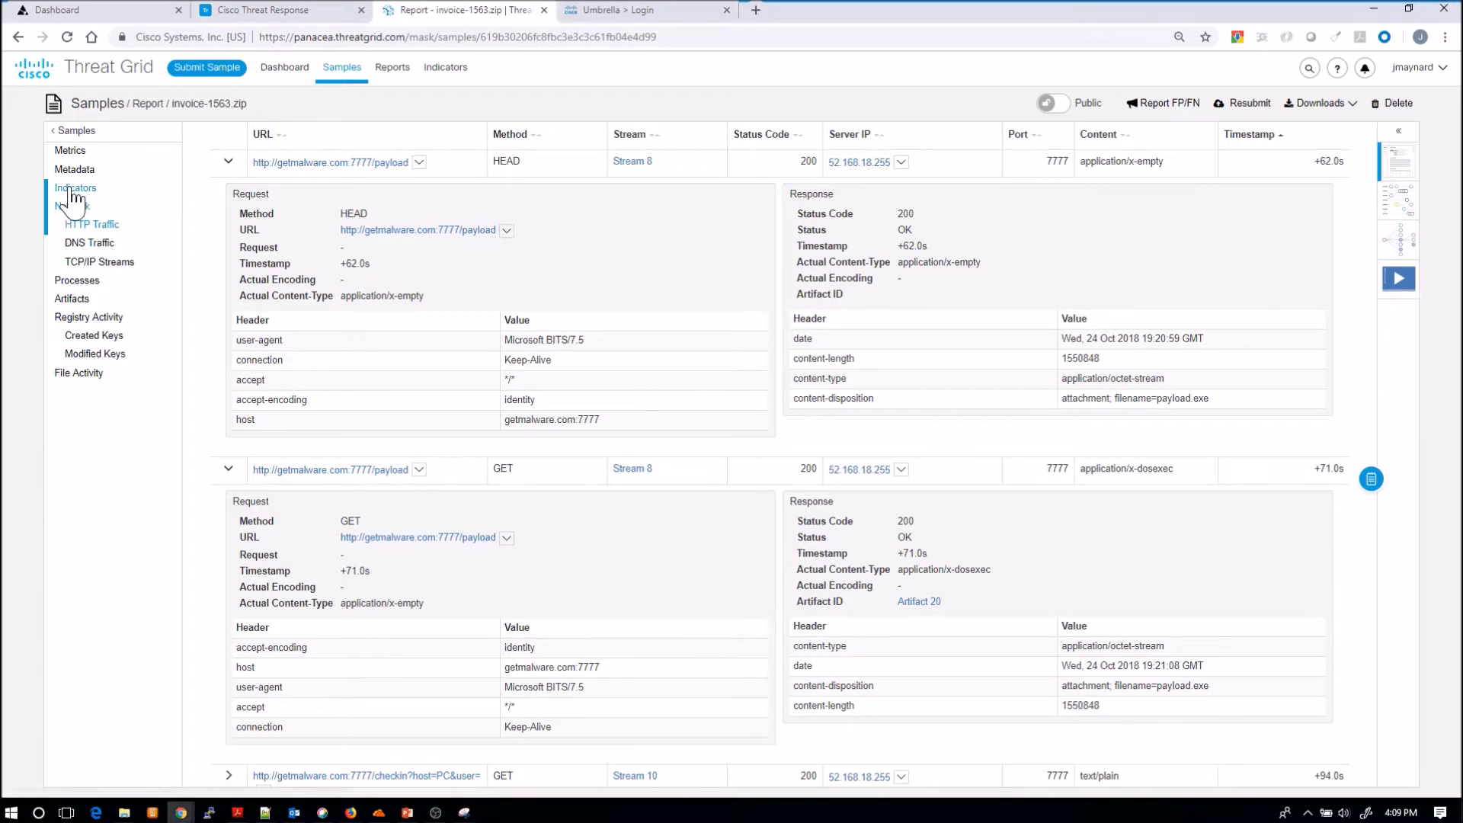
{"action": "left_click", "coordinate": [232, 418]}
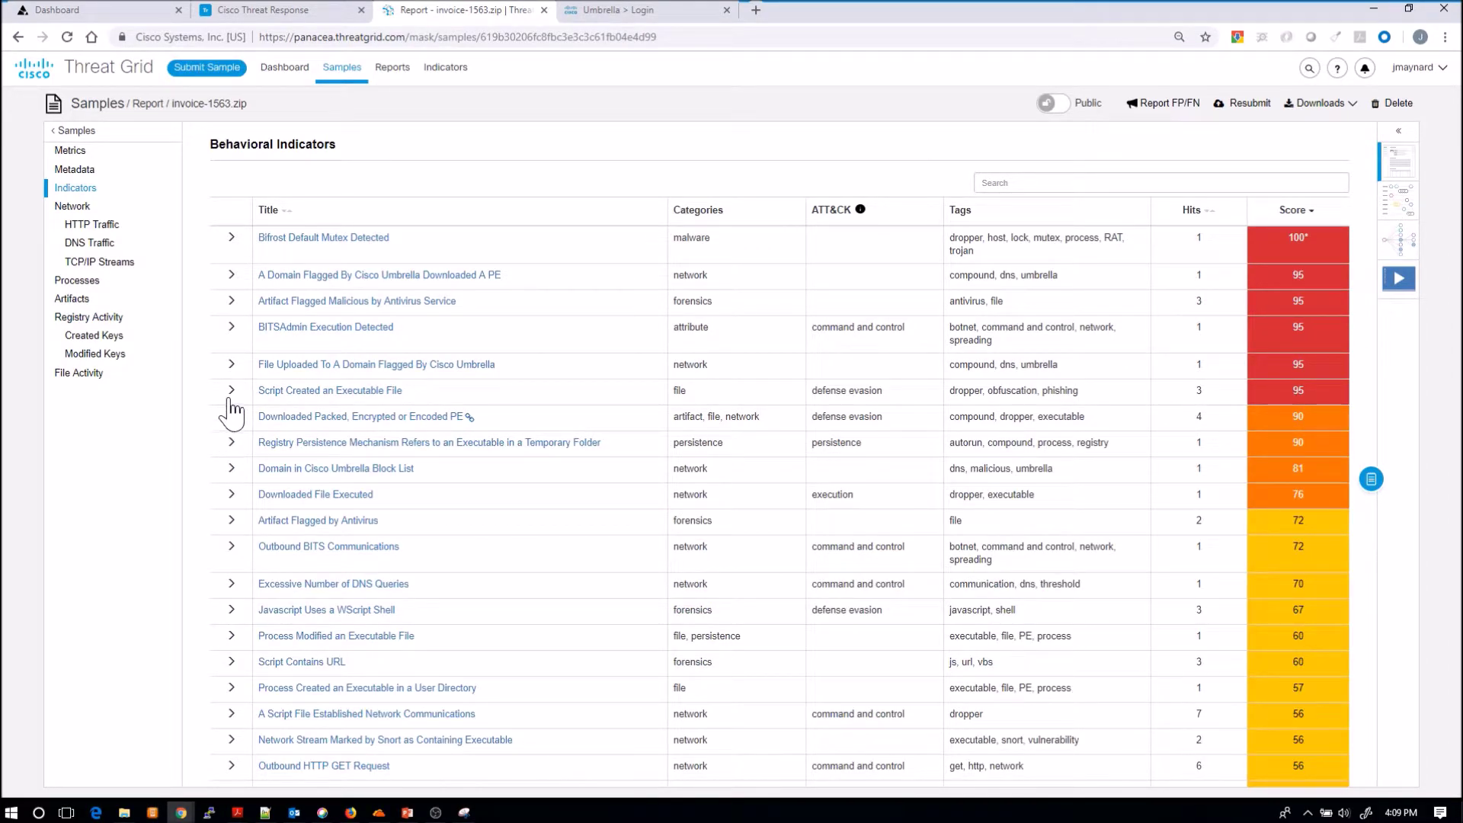
{"action": "left_click", "coordinate": [232, 391]}
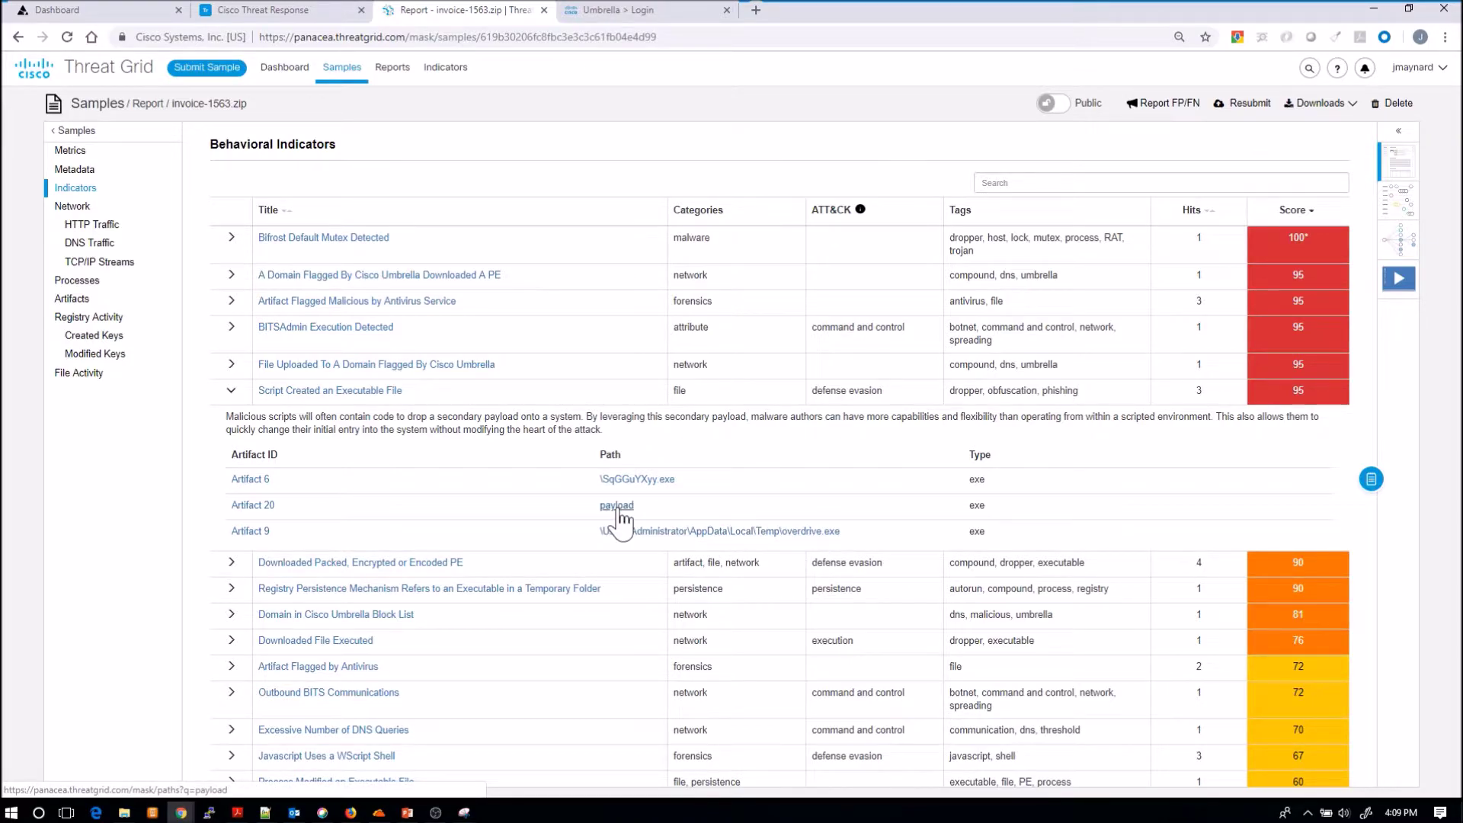
{"action": "left_click", "coordinate": [232, 393]}
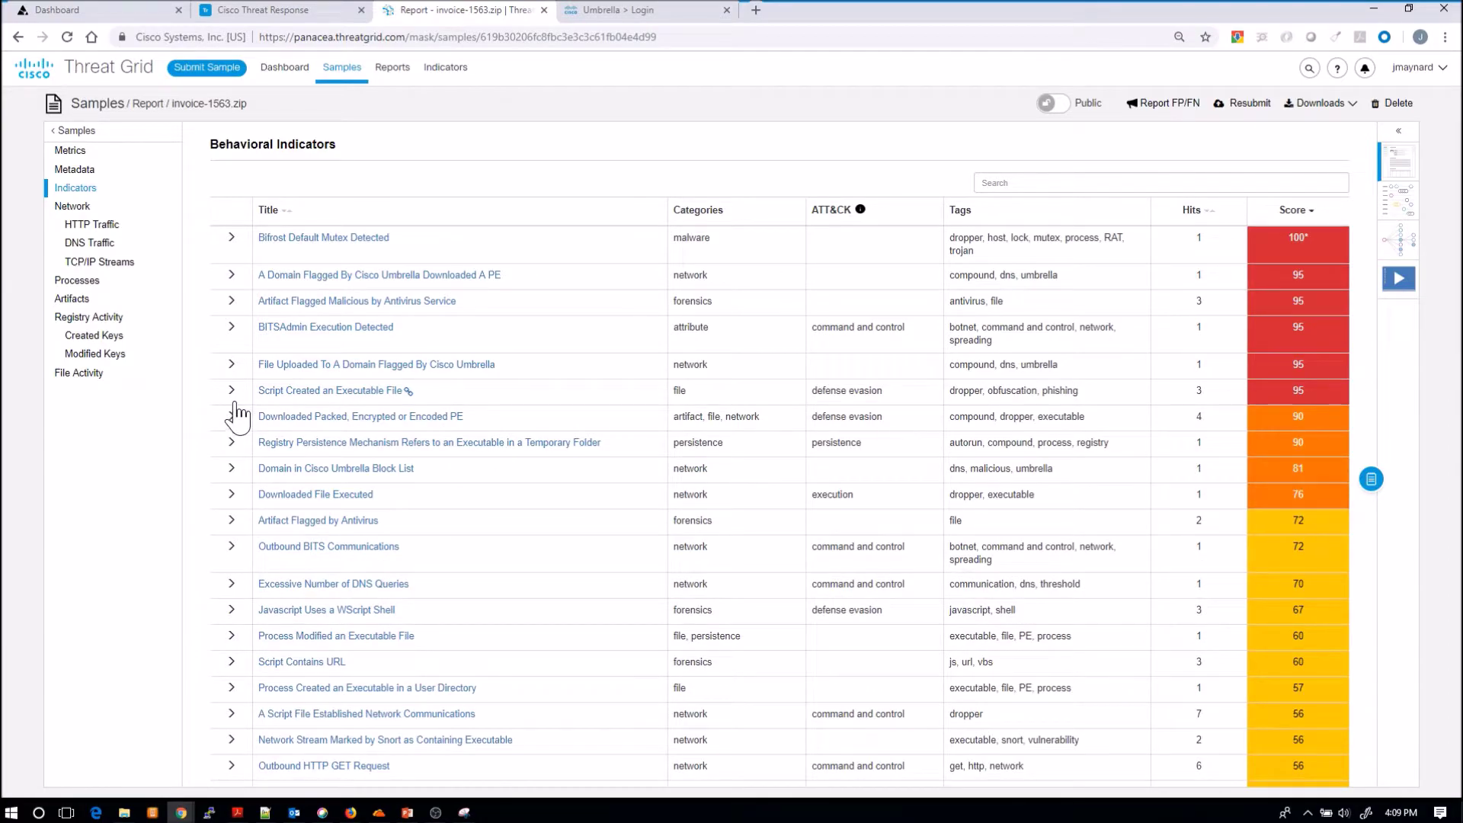
{"action": "left_click", "coordinate": [232, 443]}
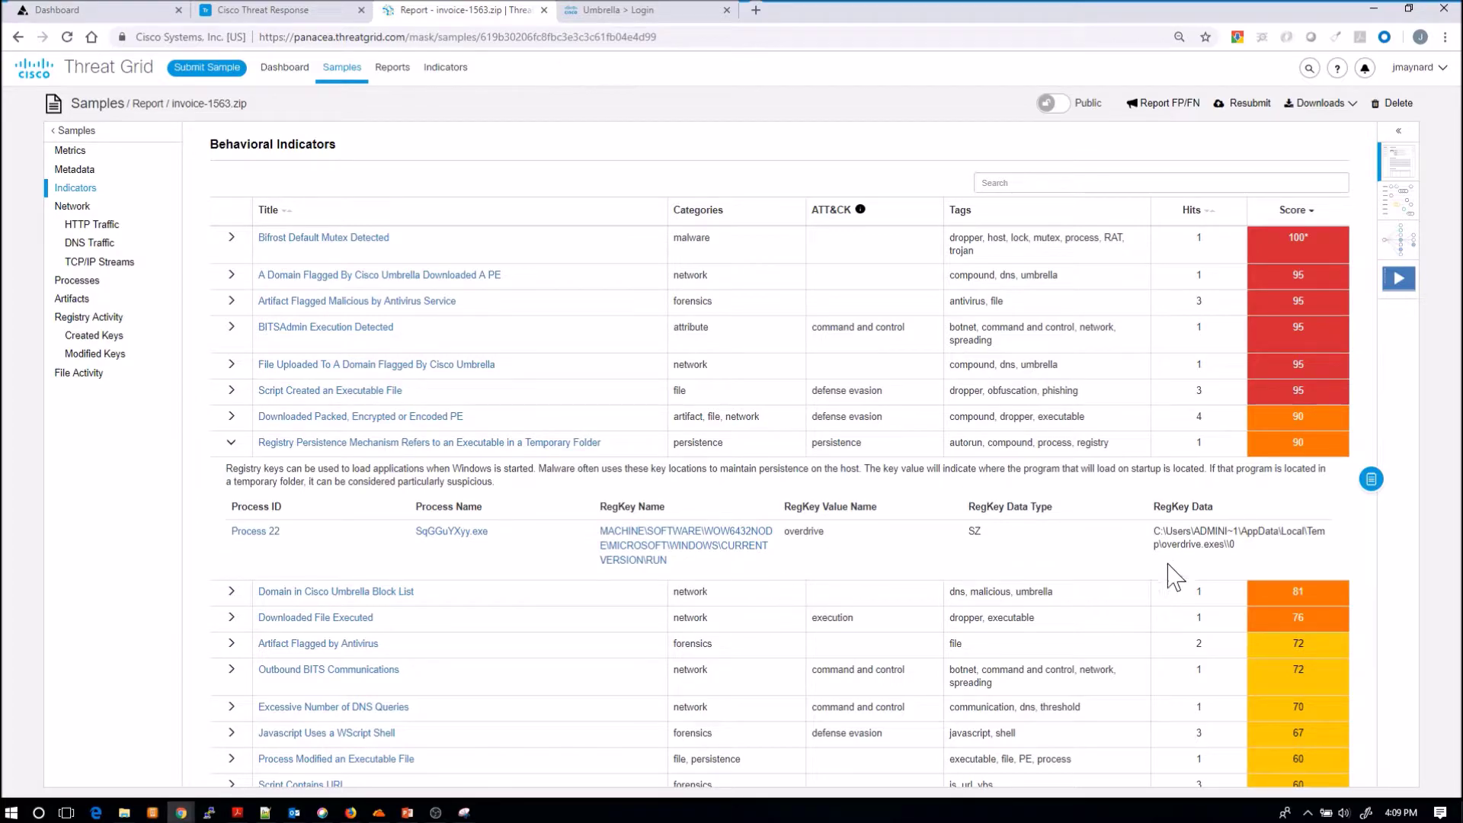
{"action": "left_click", "coordinate": [232, 444]}
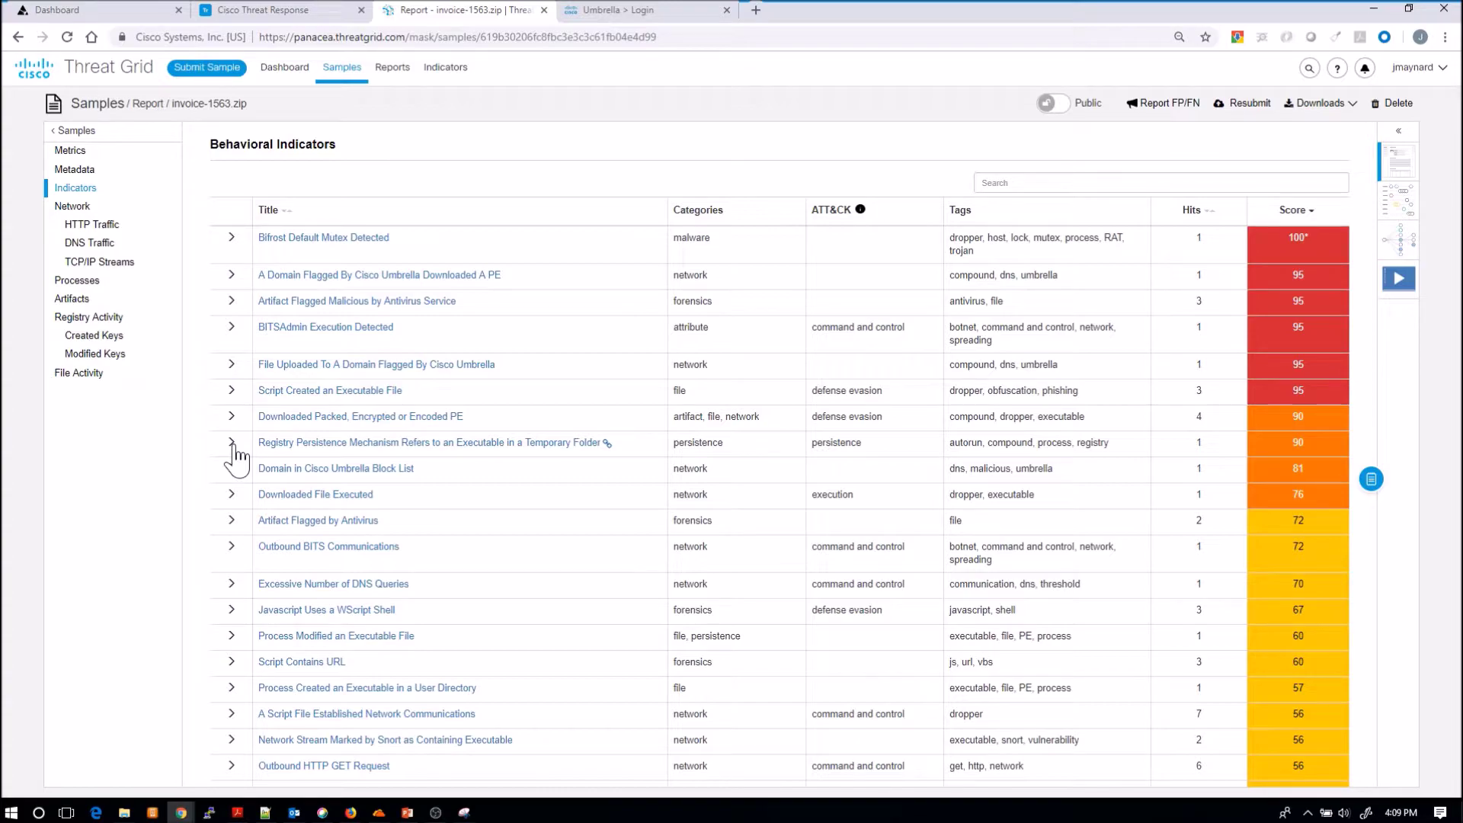
- Expand Javascript References Executable and Windows IPConfig Used, then return to the Metrics section
{"action": "scroll", "coordinate": [236, 456], "scroll_direction": "down", "scroll_amount": 1}
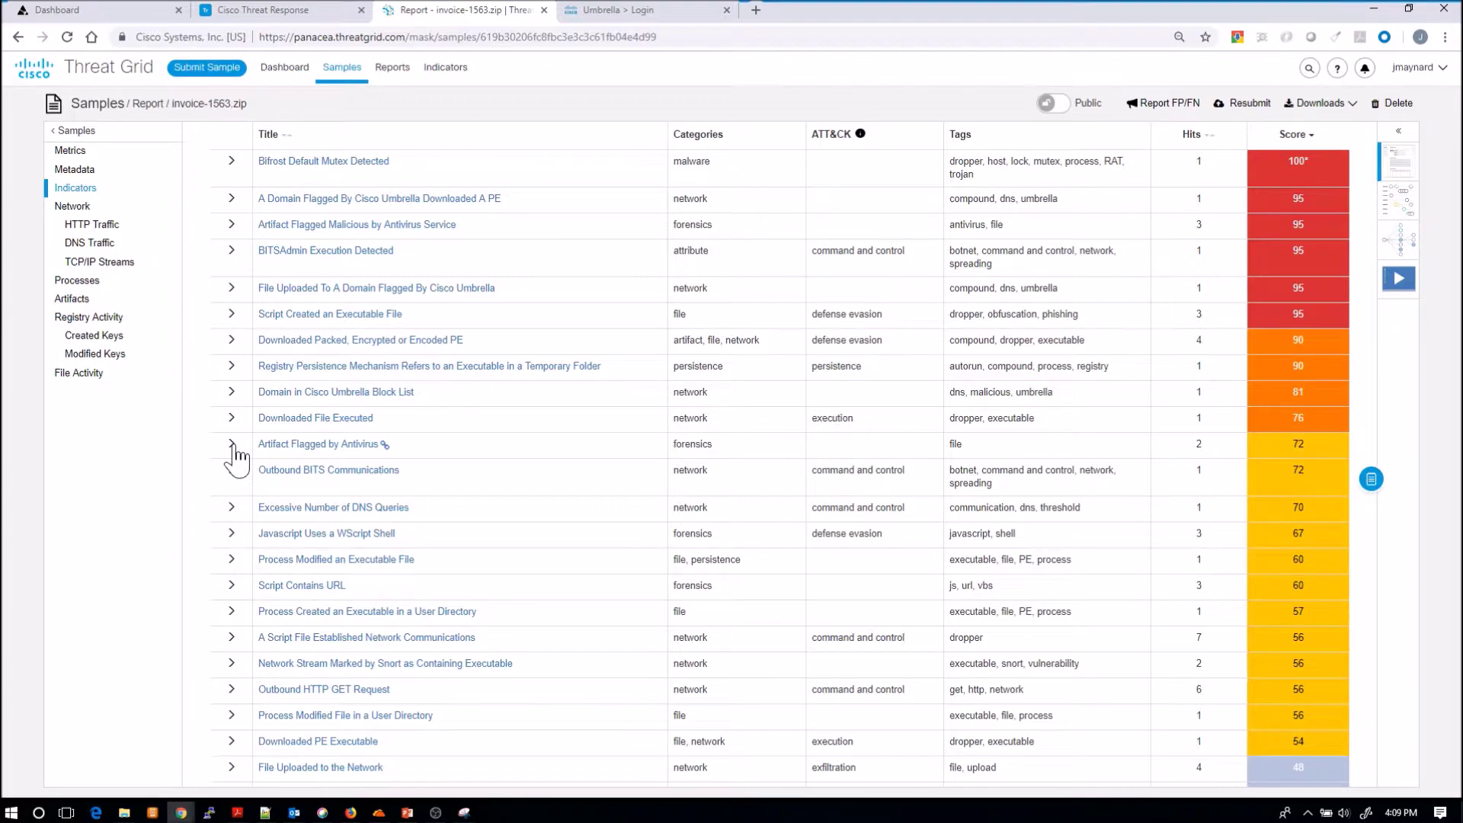
{"action": "scroll", "coordinate": [237, 456], "scroll_direction": "down", "scroll_amount": 1}
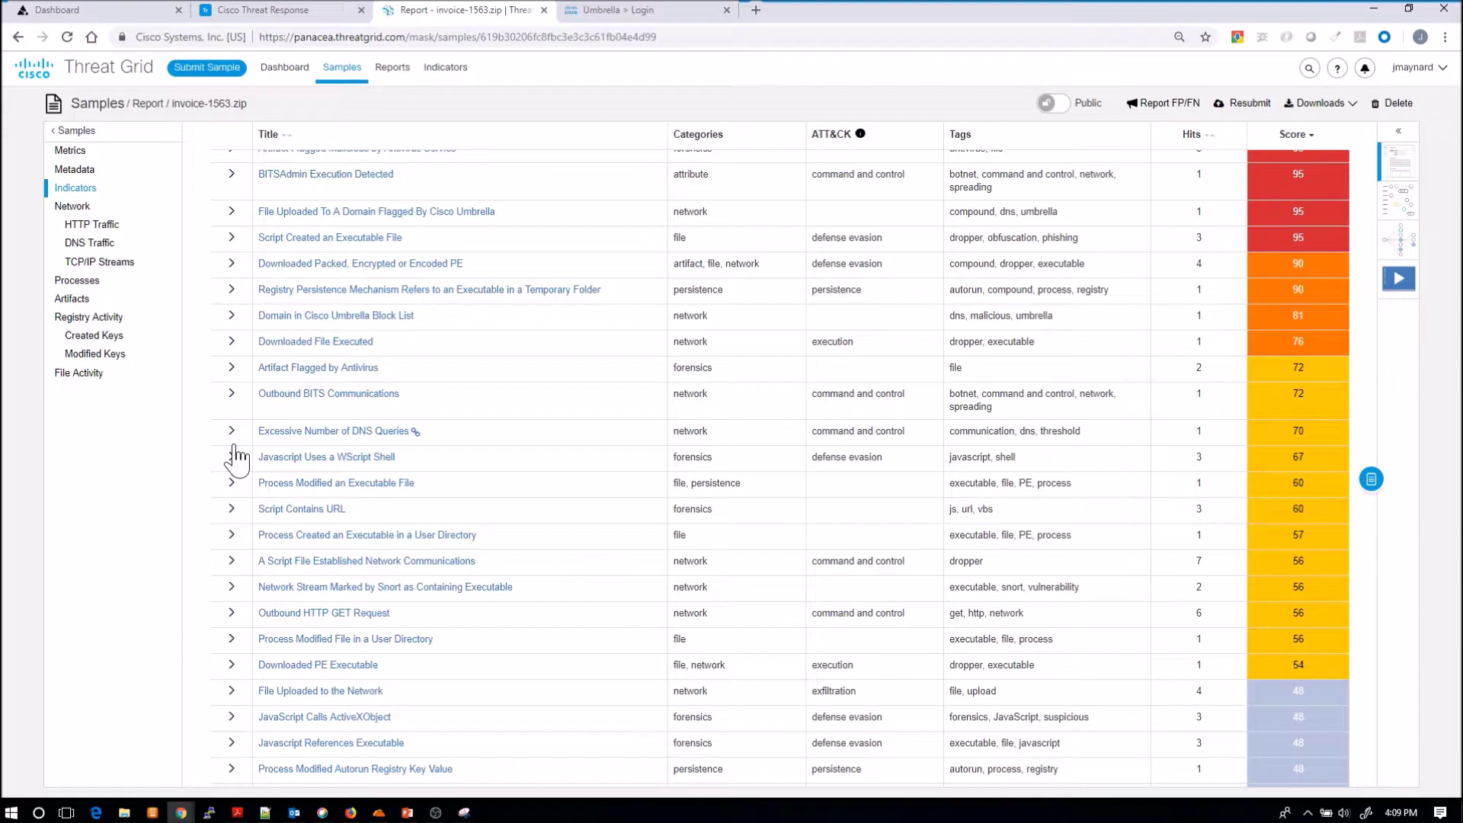
{"action": "scroll", "coordinate": [237, 456], "scroll_direction": "down", "scroll_amount": 1}
{"action": "left_click", "coordinate": [232, 666]}
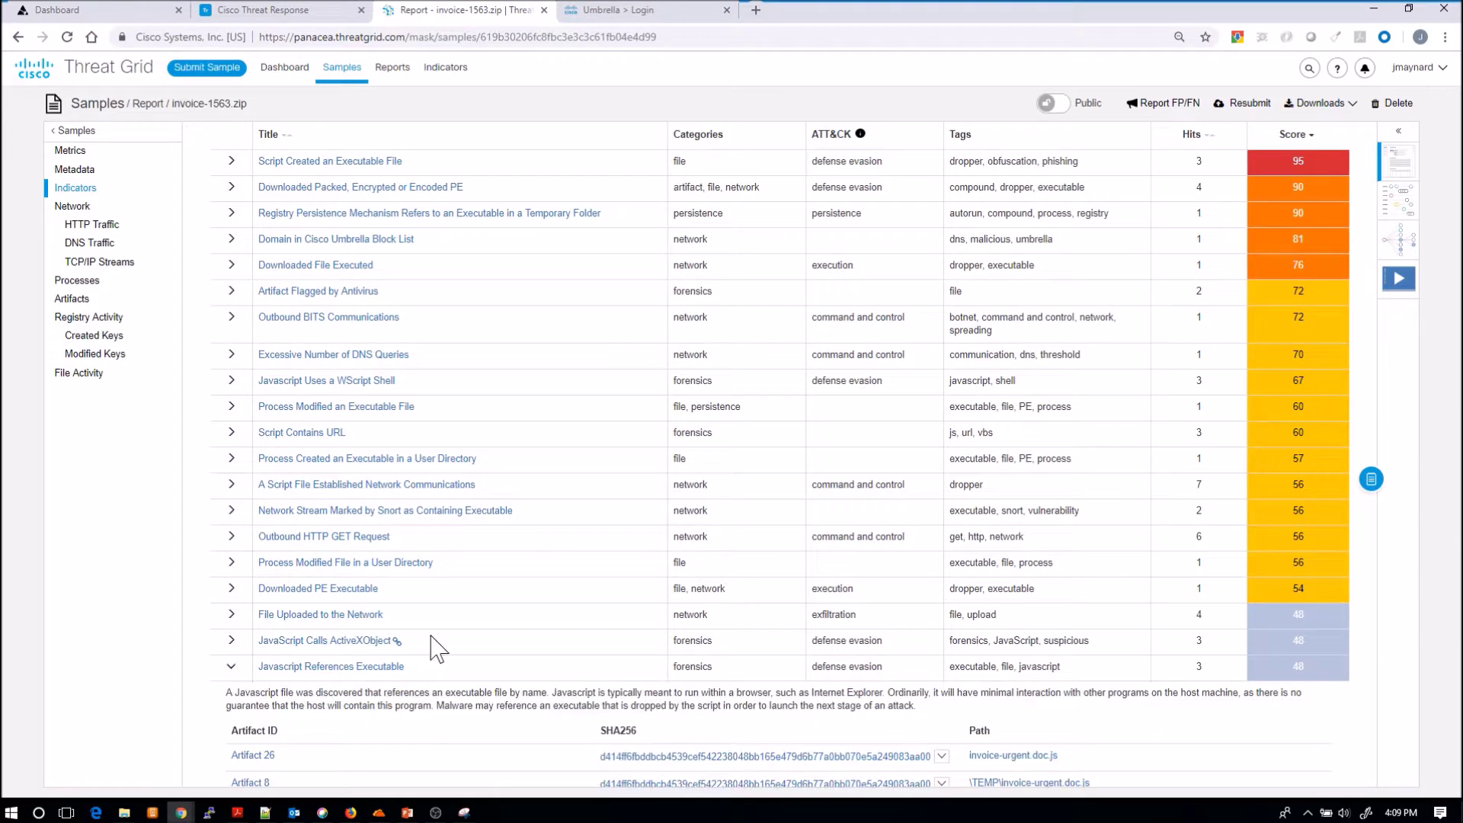
{"action": "scroll", "coordinate": [432, 636], "scroll_direction": "down", "scroll_amount": 1}
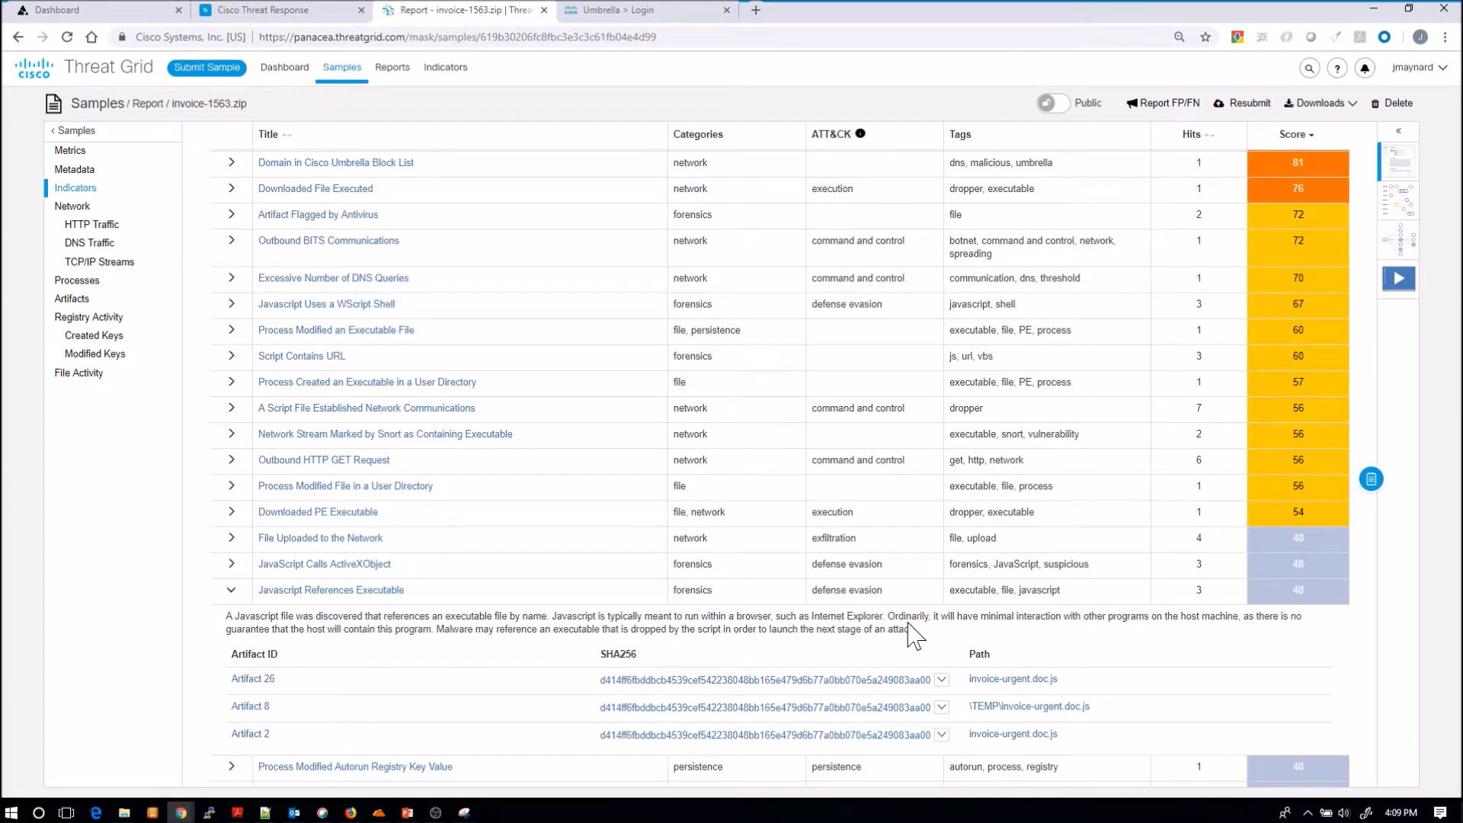
{"action": "scroll", "coordinate": [892, 633], "scroll_direction": "down", "scroll_amount": 2}
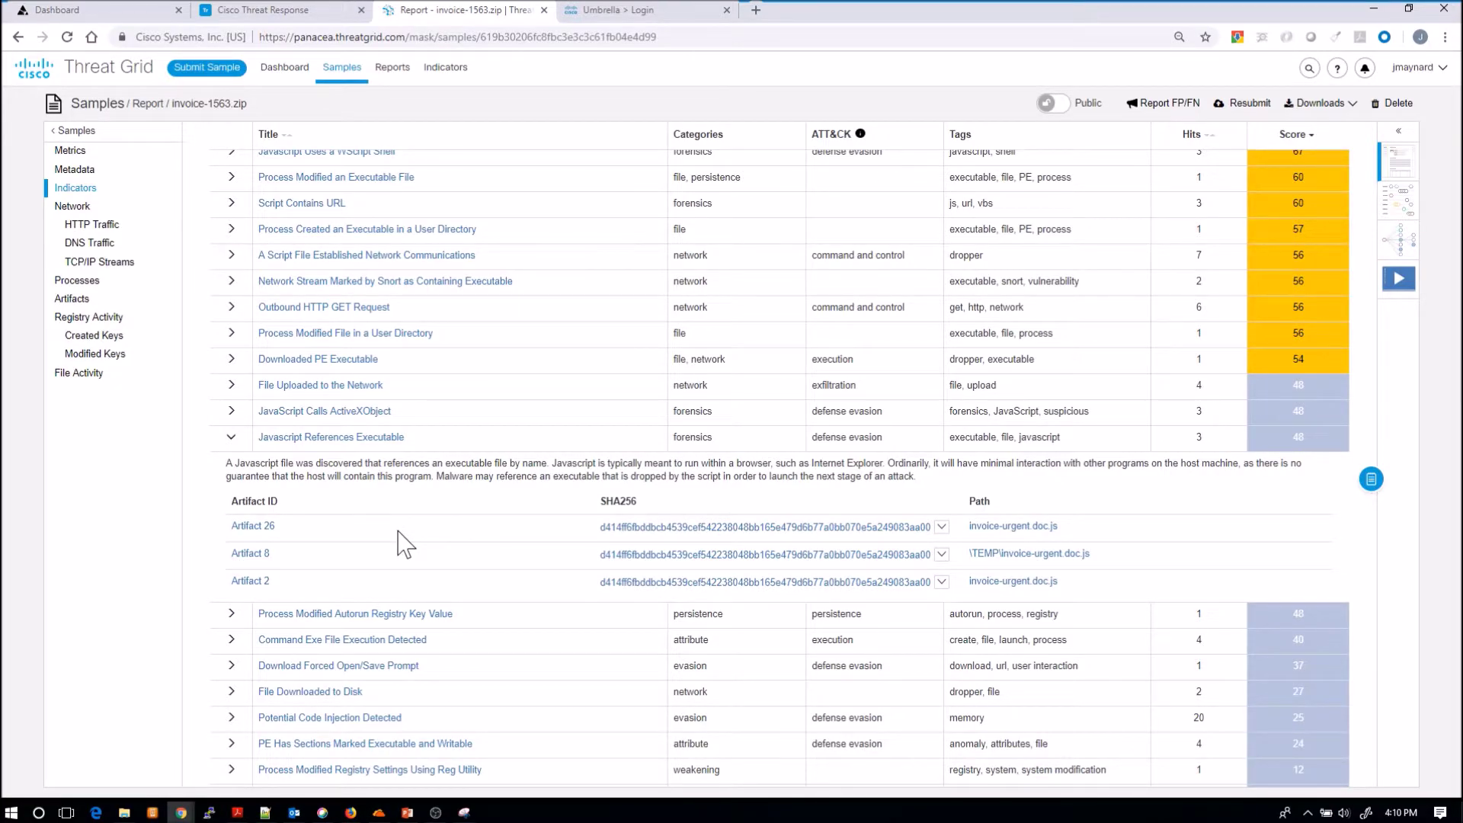
{"action": "scroll", "coordinate": [403, 542], "scroll_direction": "down", "scroll_amount": 1}
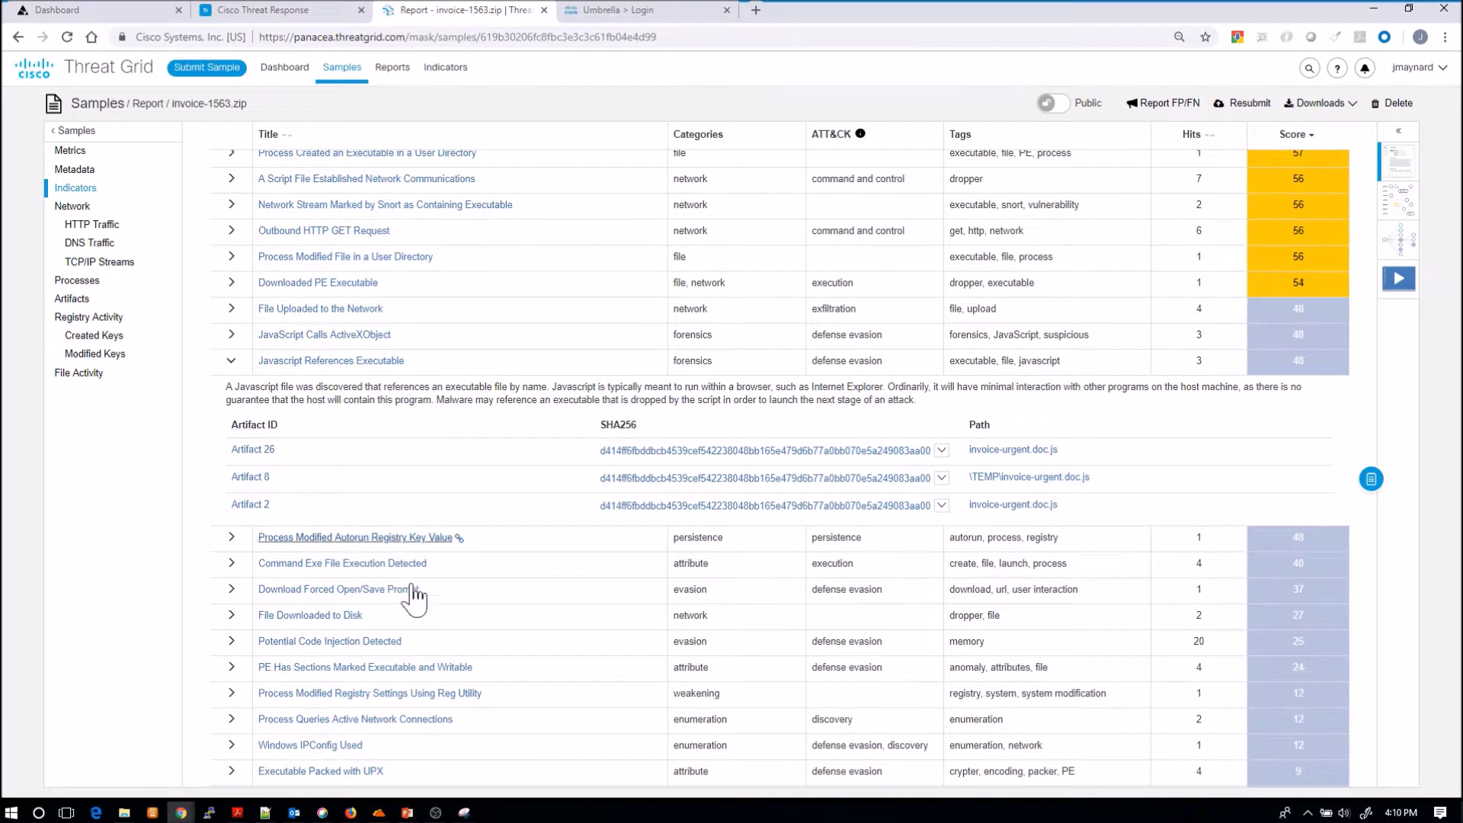
{"action": "left_click", "coordinate": [258, 743]}
{"action": "scroll", "coordinate": [391, 678], "scroll_direction": "down", "scroll_amount": 2}
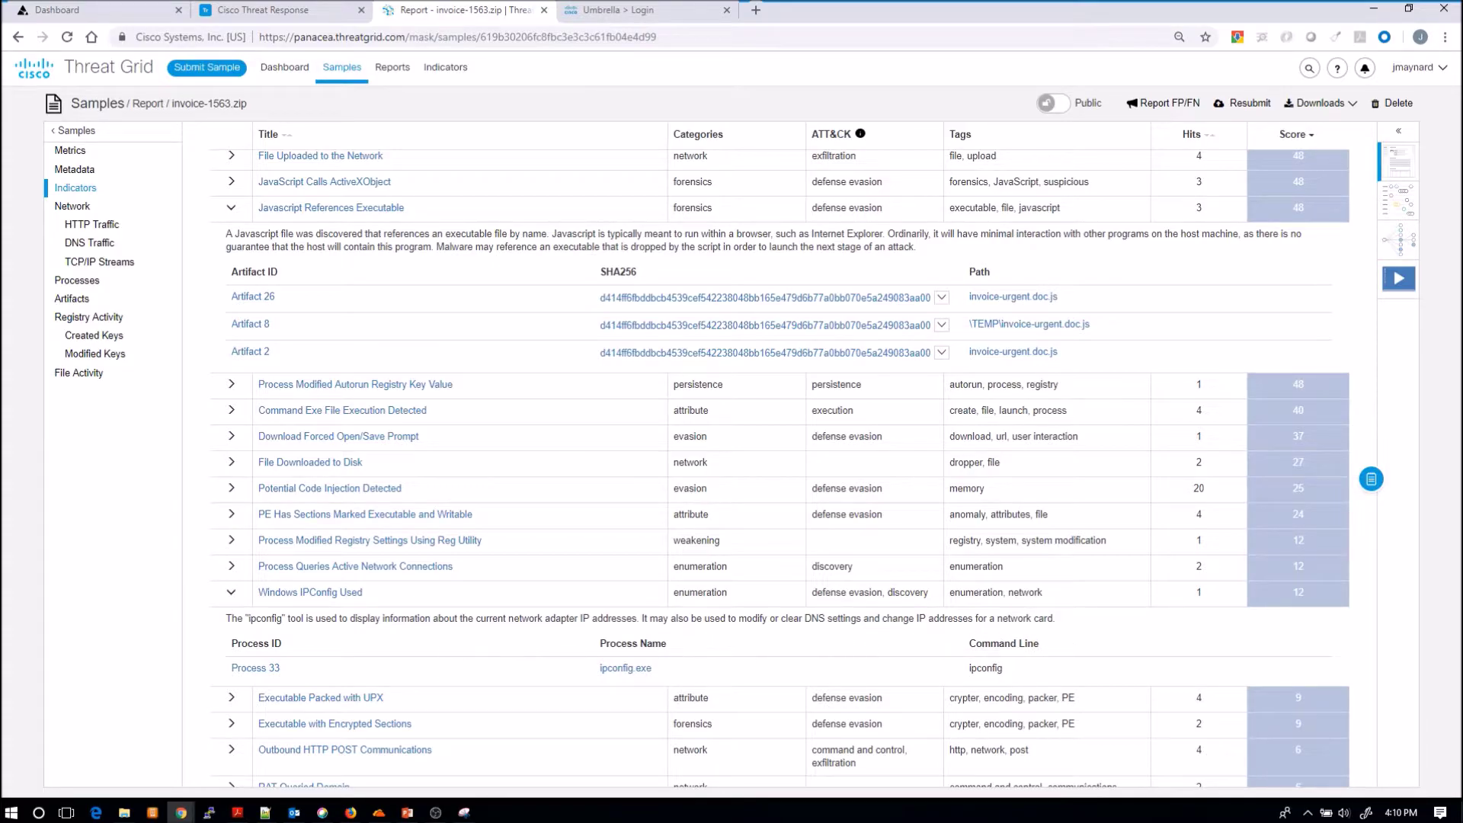
{"action": "scroll", "coordinate": [393, 499], "scroll_direction": "up", "scroll_amount": 6}
{"action": "scroll", "coordinate": [393, 495], "scroll_direction": "up", "scroll_amount": 7}
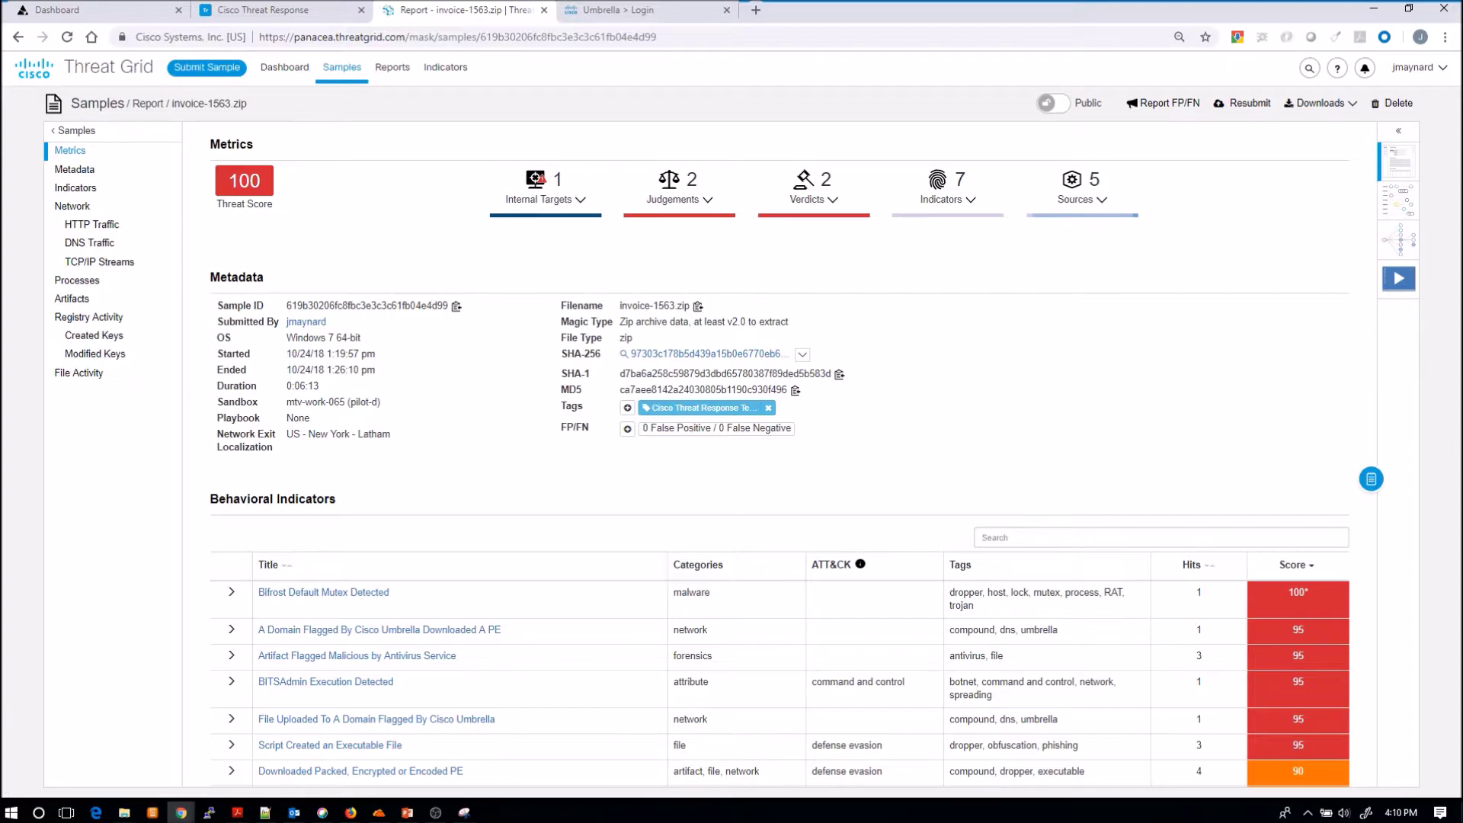
{"action": "key", "text": "alt+Tab"}
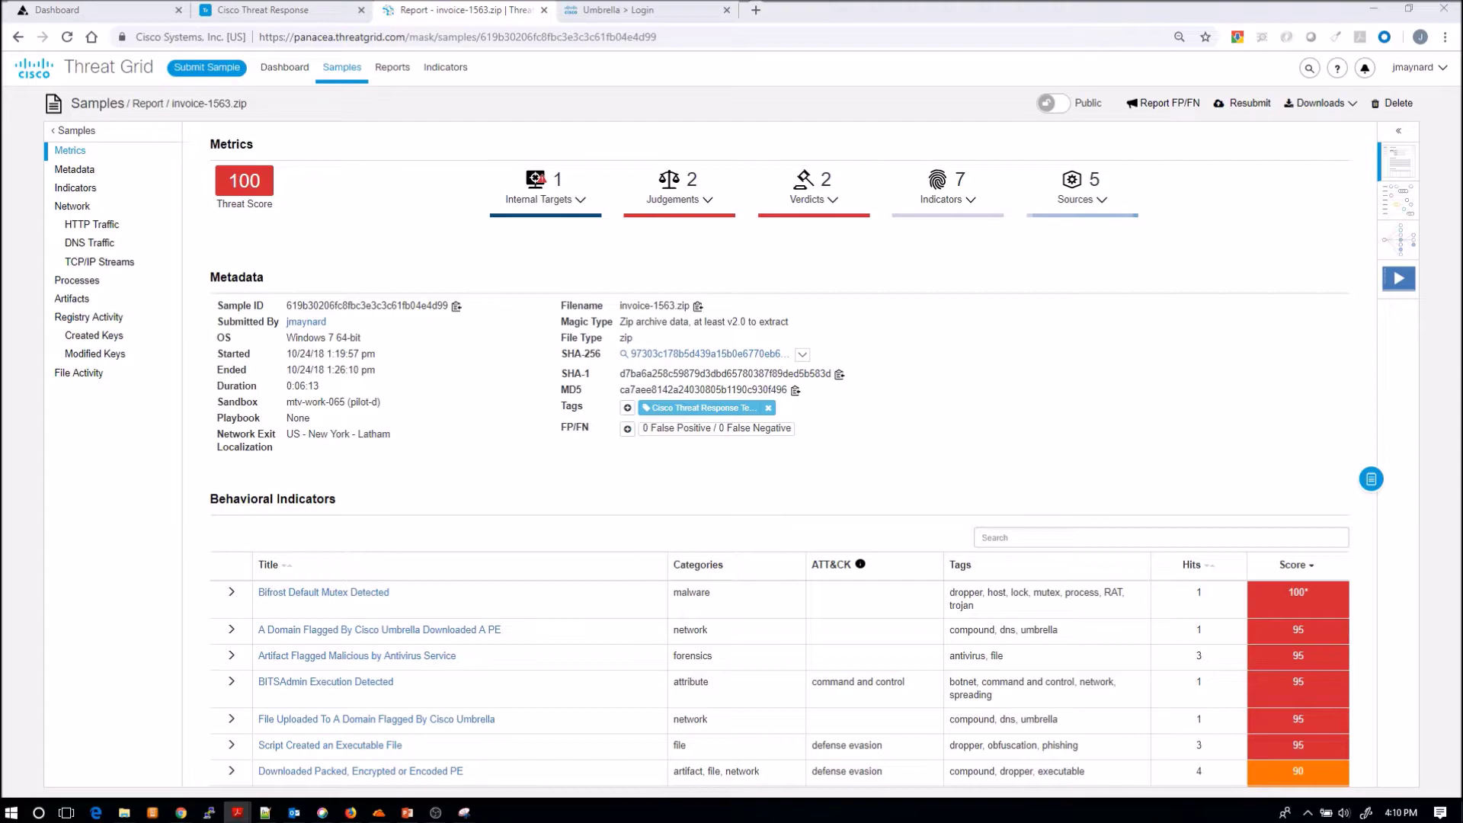
- Rearrange the relations graph, moving the getmalware.com node left and adjusting the zoom
{"action": "left_click", "coordinate": [1370, 481]}
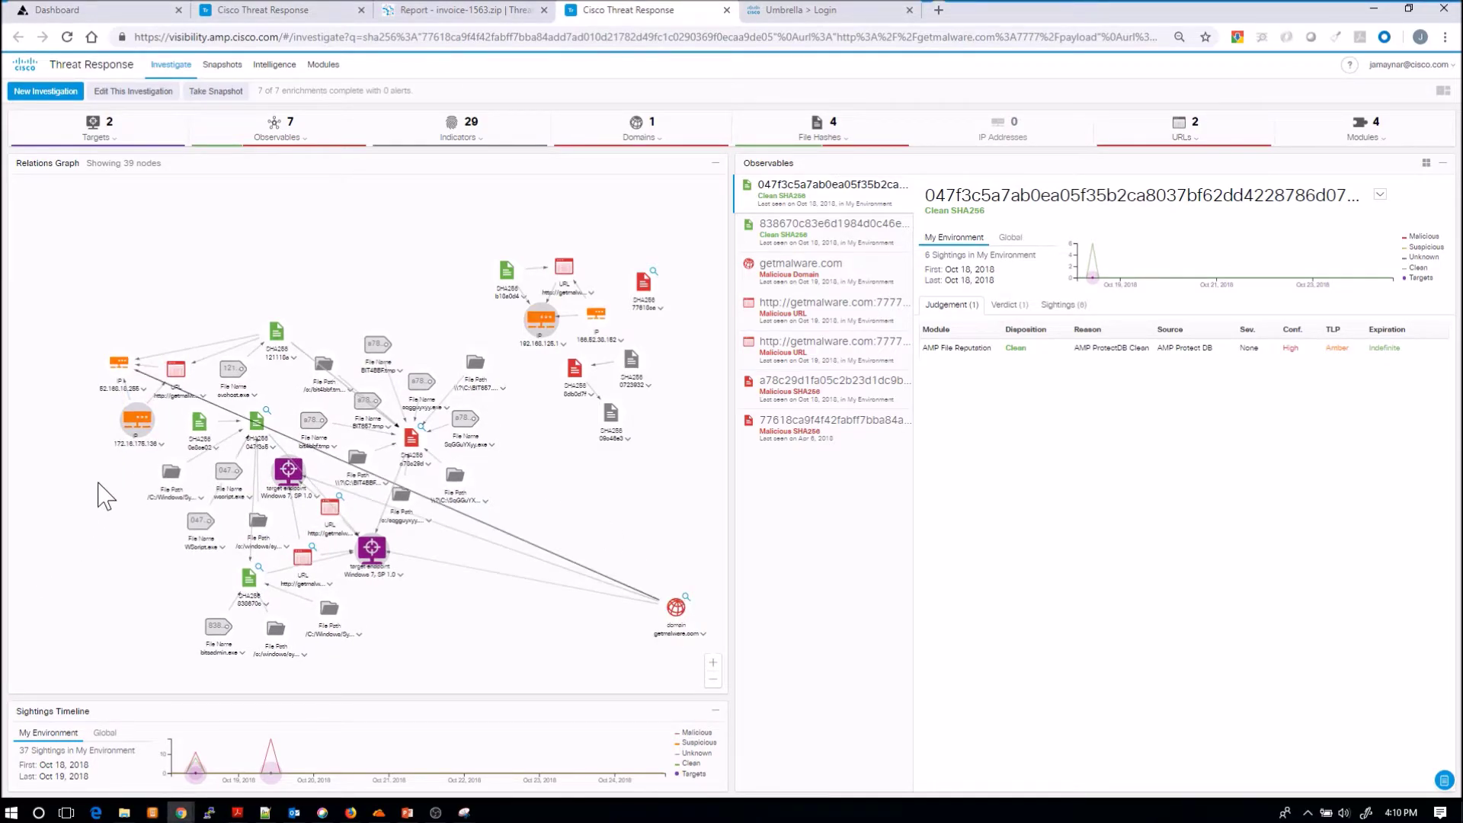
{"action": "left_click_drag", "start_coordinate": [676, 609], "coordinate": [149, 526]}
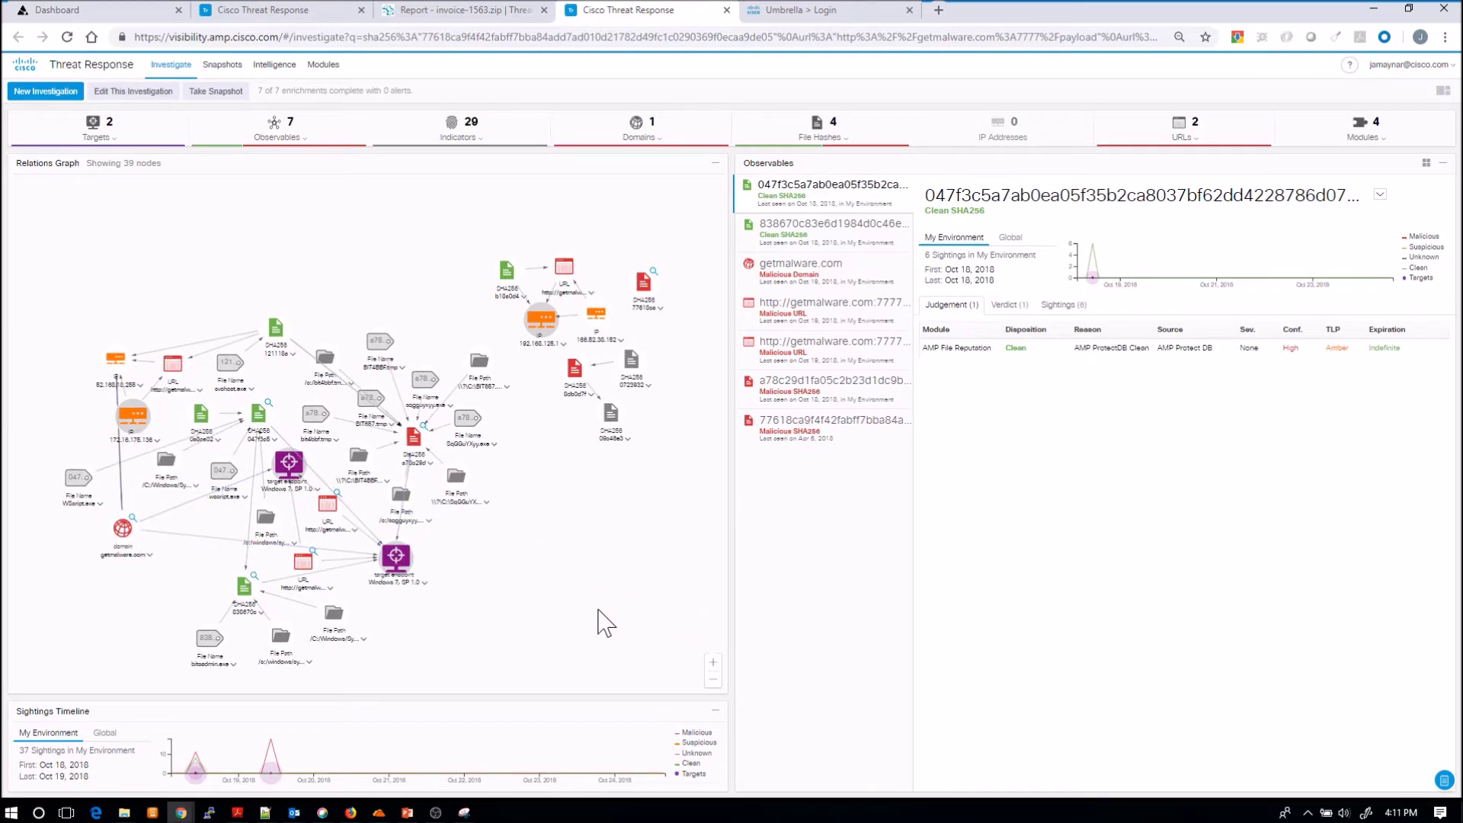
{"action": "left_click", "coordinate": [716, 663]}
{"action": "left_click_drag", "start_coordinate": [598, 598], "coordinate": [680, 523]}
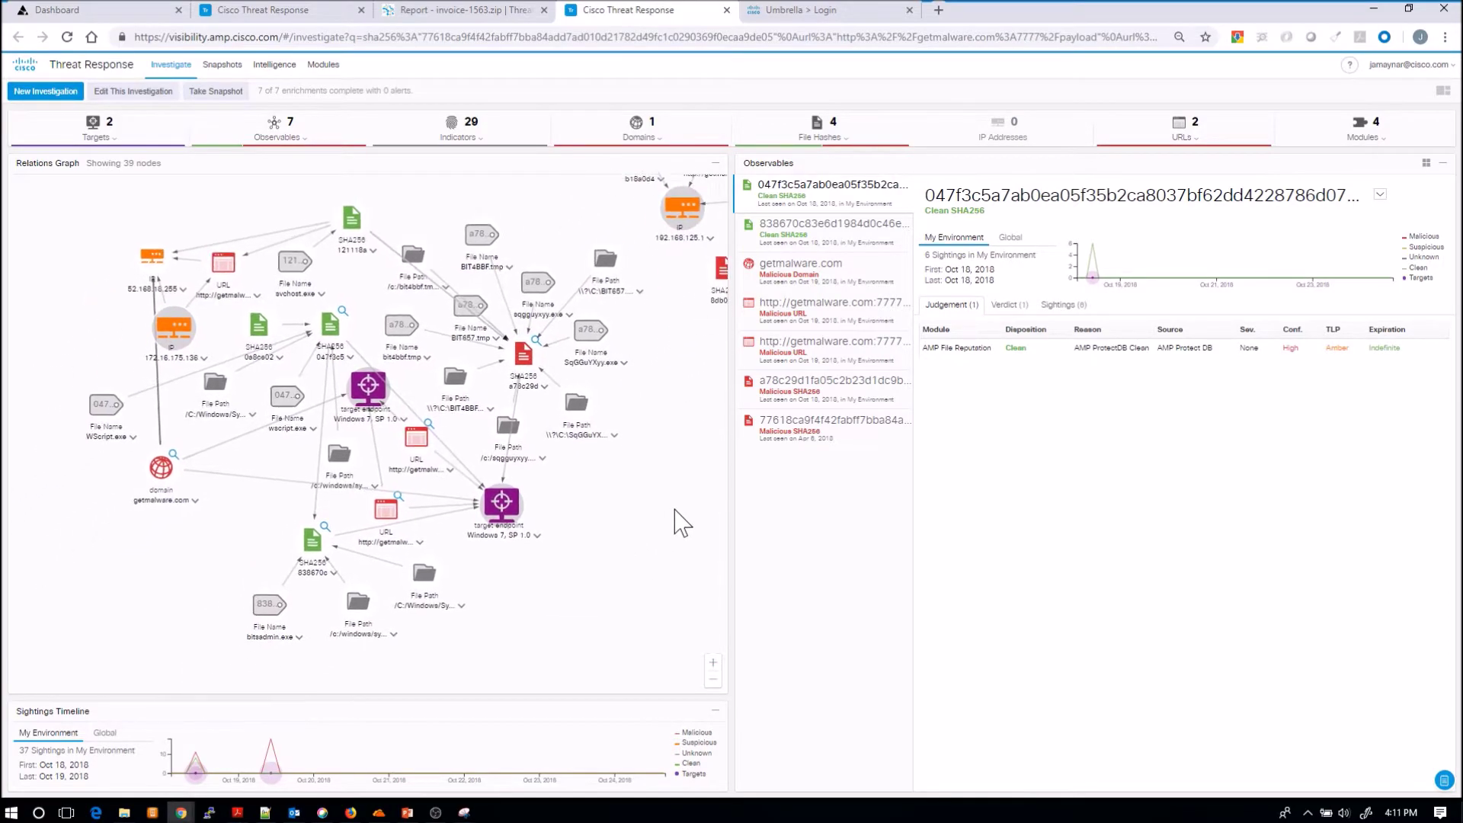
{"action": "left_click", "coordinate": [713, 662]}
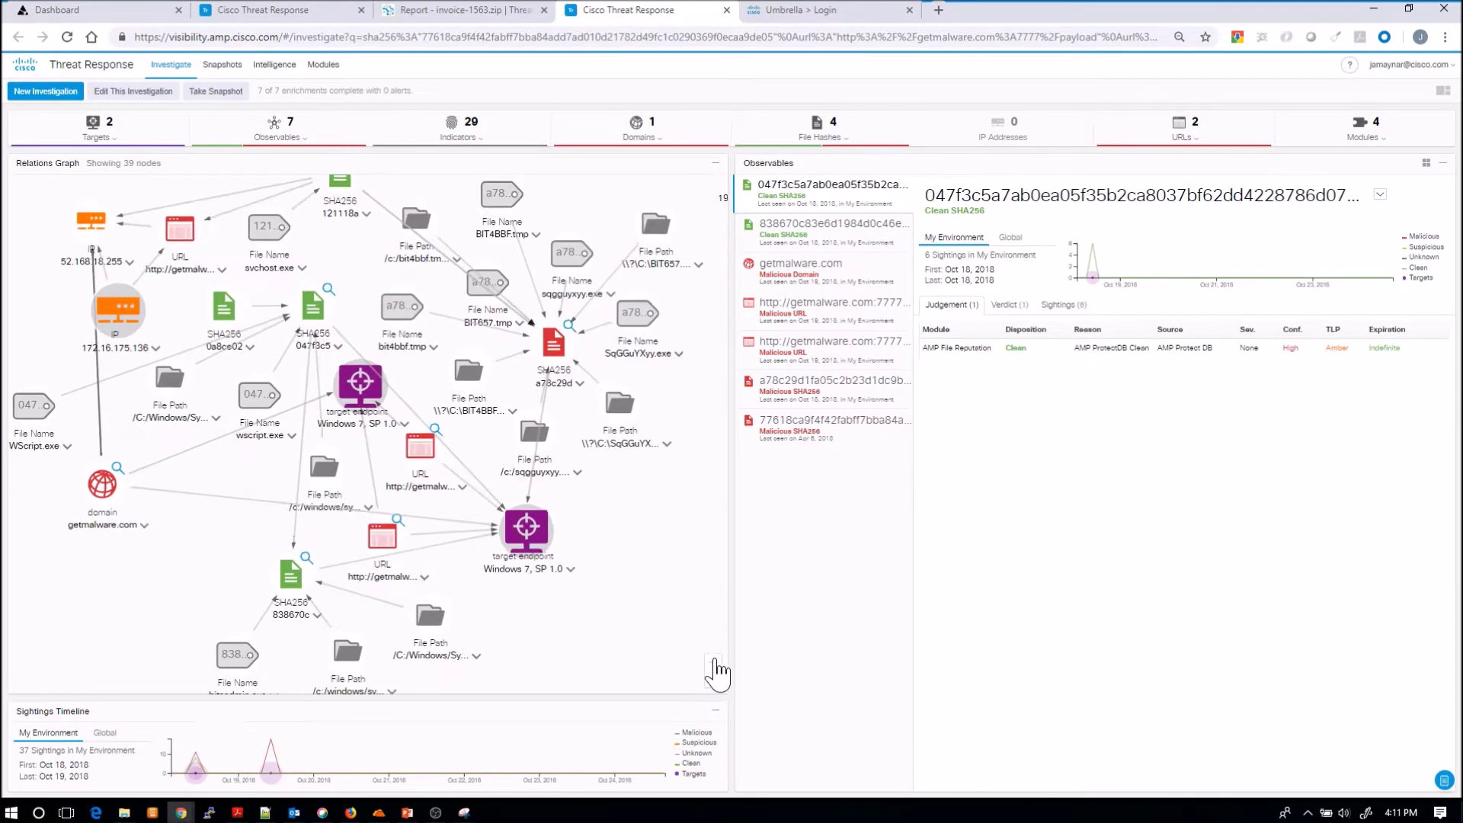
{"action": "scroll", "coordinate": [618, 645], "scroll_direction": "down", "scroll_amount": 3}
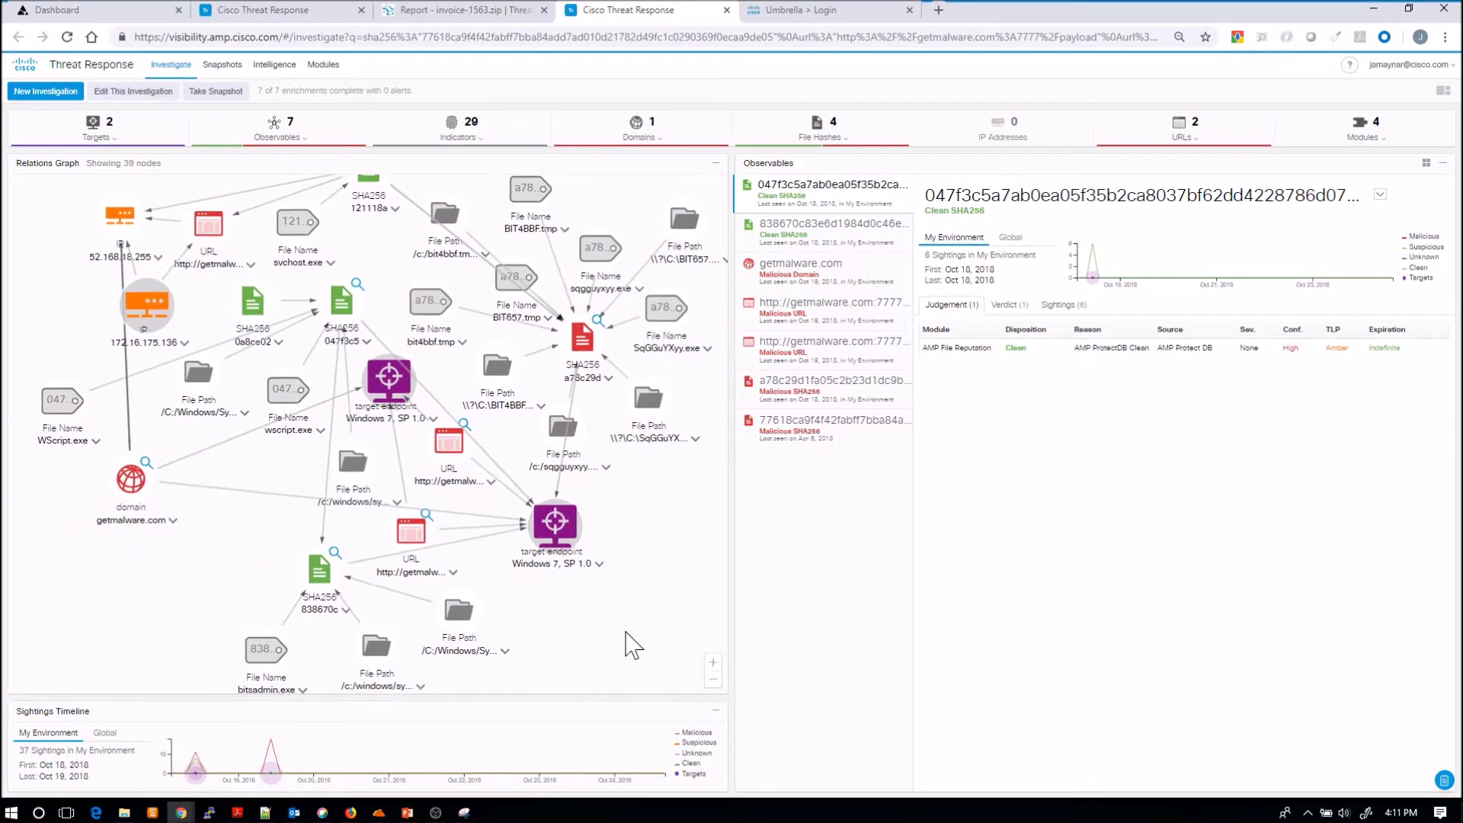
{"action": "left_click", "coordinate": [714, 679]}
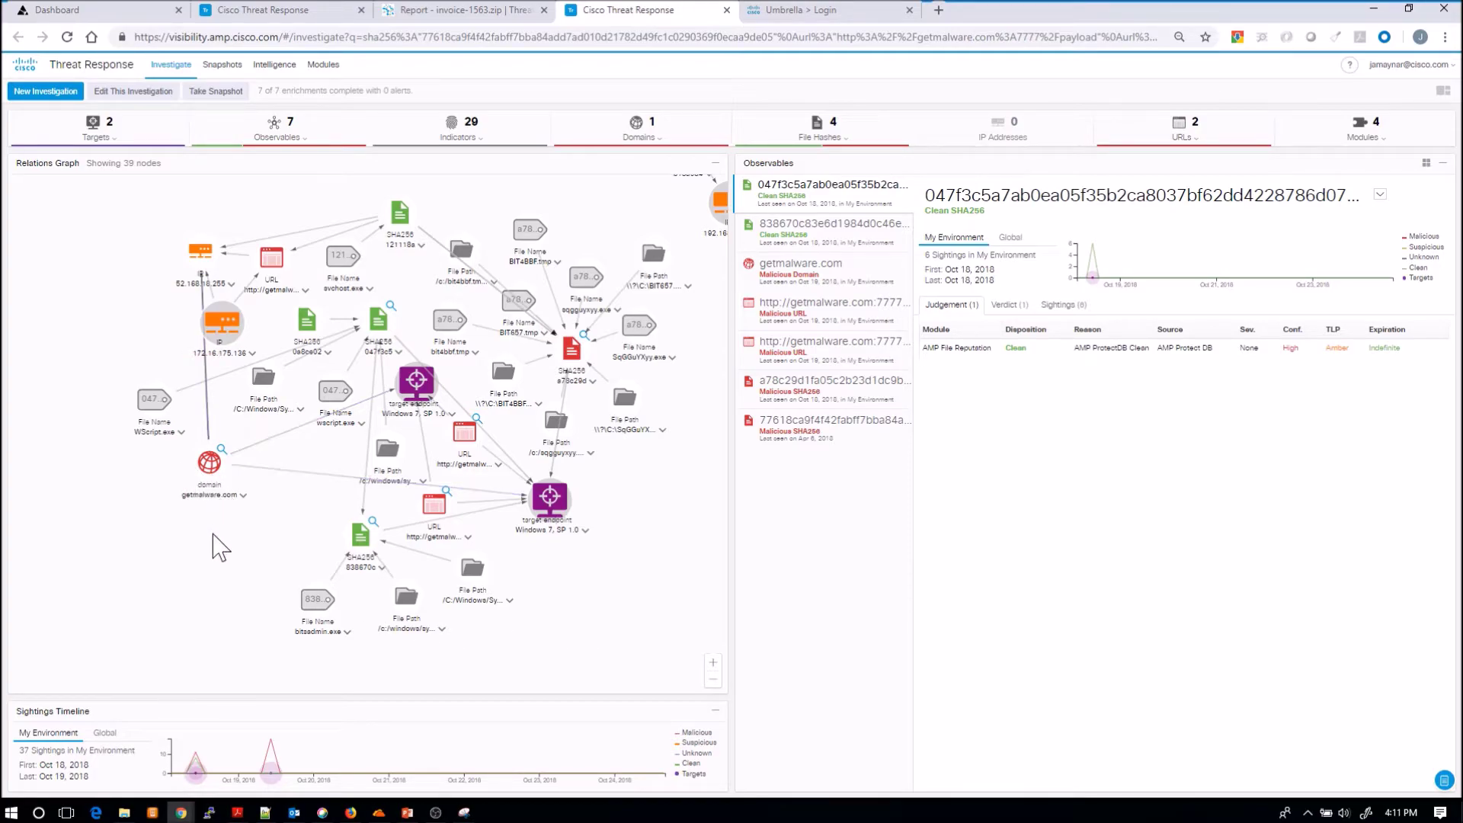
- Open the Windows 7 SP 1.0 target endpoint's details and its hostname lookup options
{"action": "left_click_drag", "start_coordinate": [544, 508], "coordinate": [609, 535]}
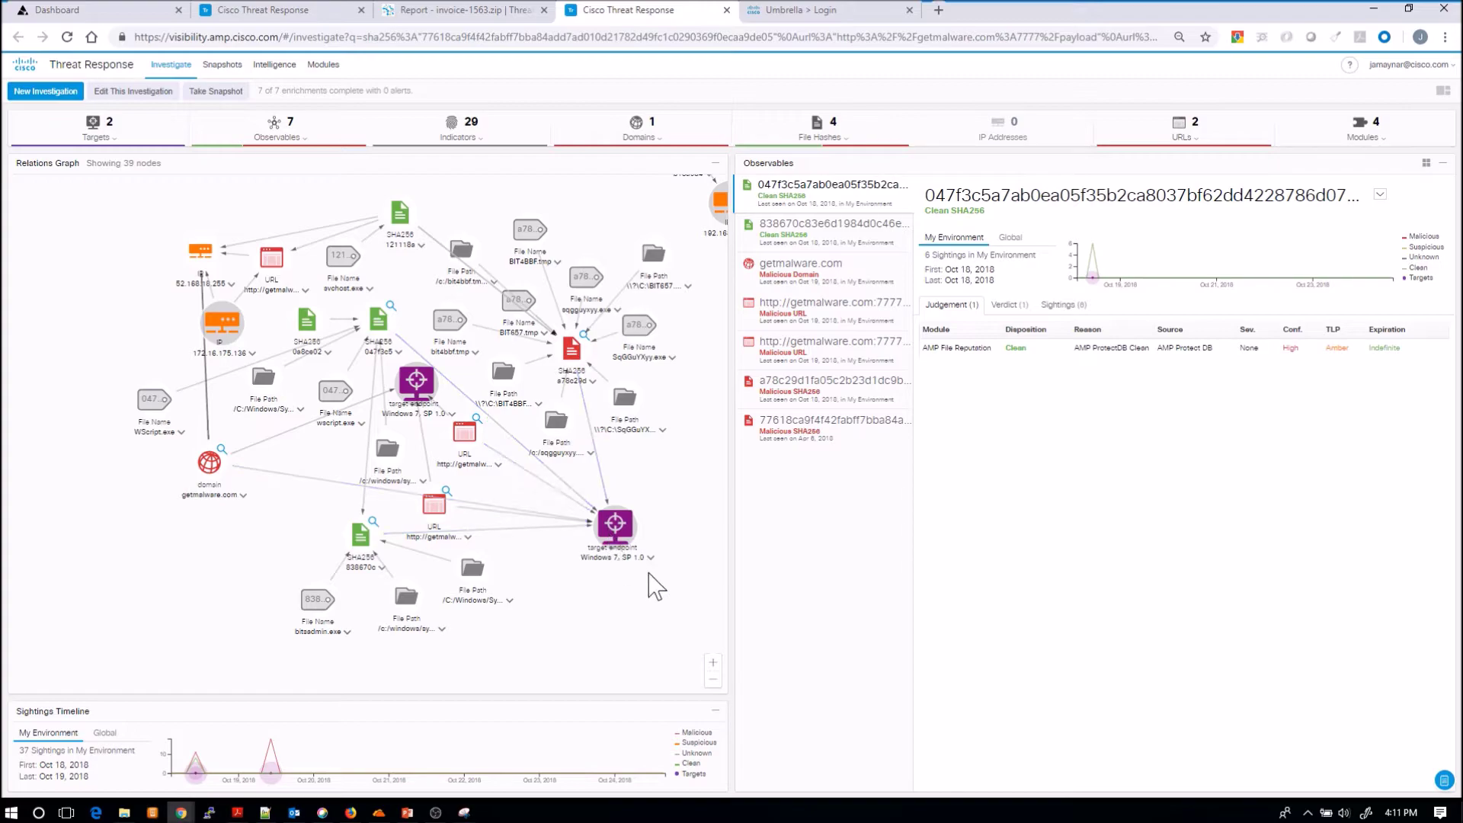
{"action": "mouse_move", "coordinate": [660, 570]}
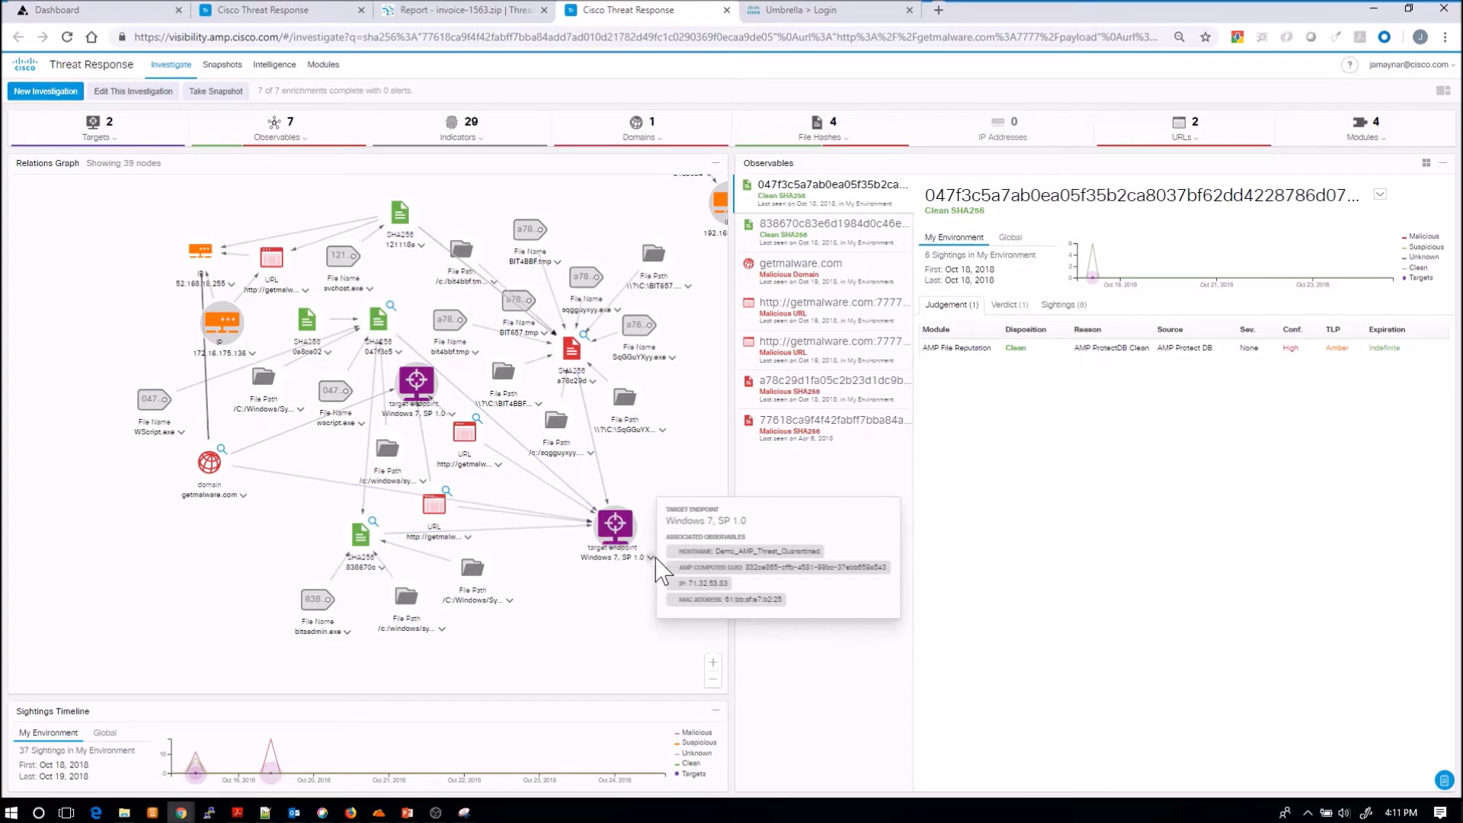
{"action": "left_click", "coordinate": [617, 535]}
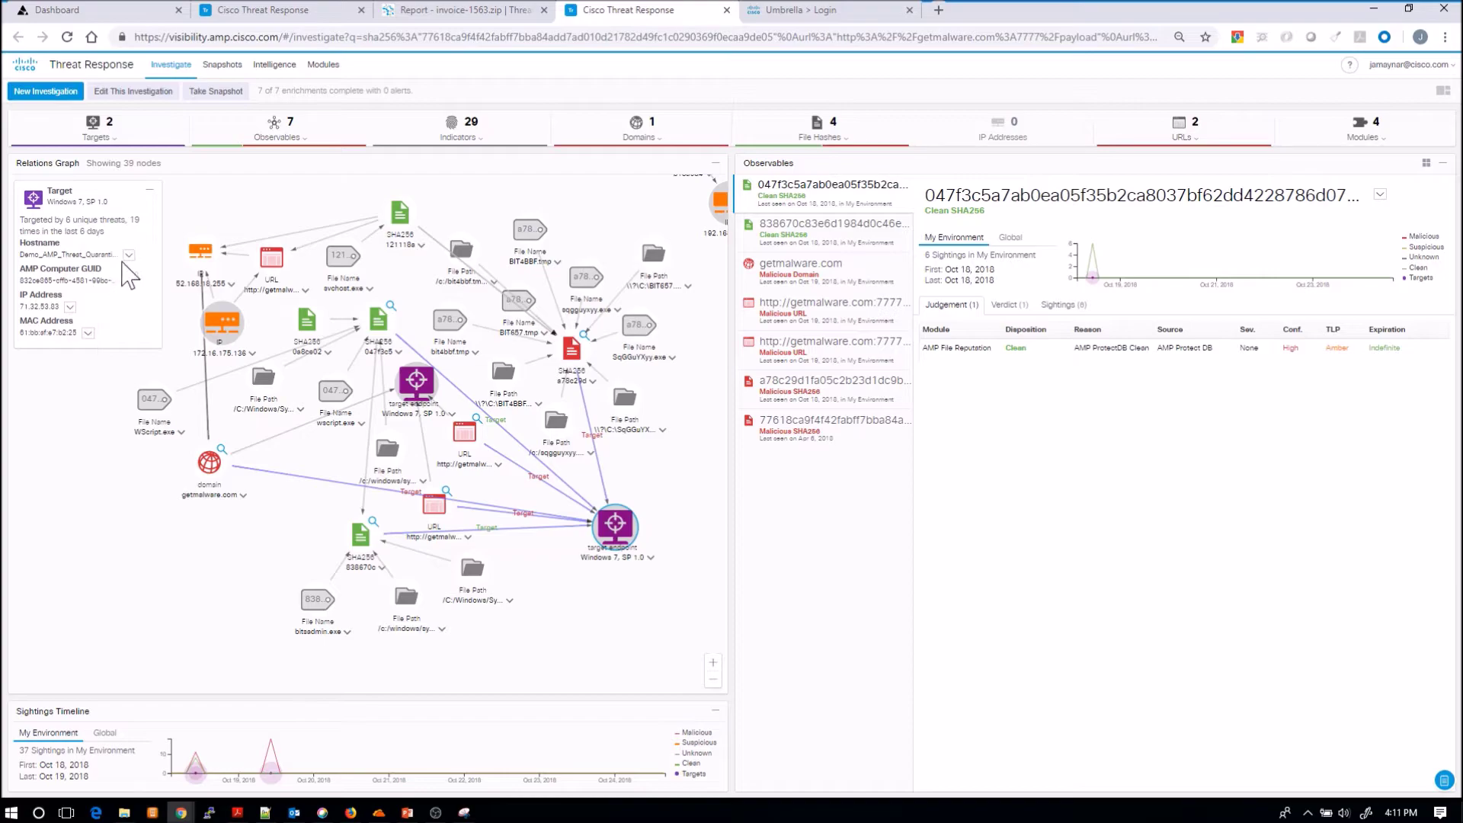
{"action": "left_click", "coordinate": [129, 255]}
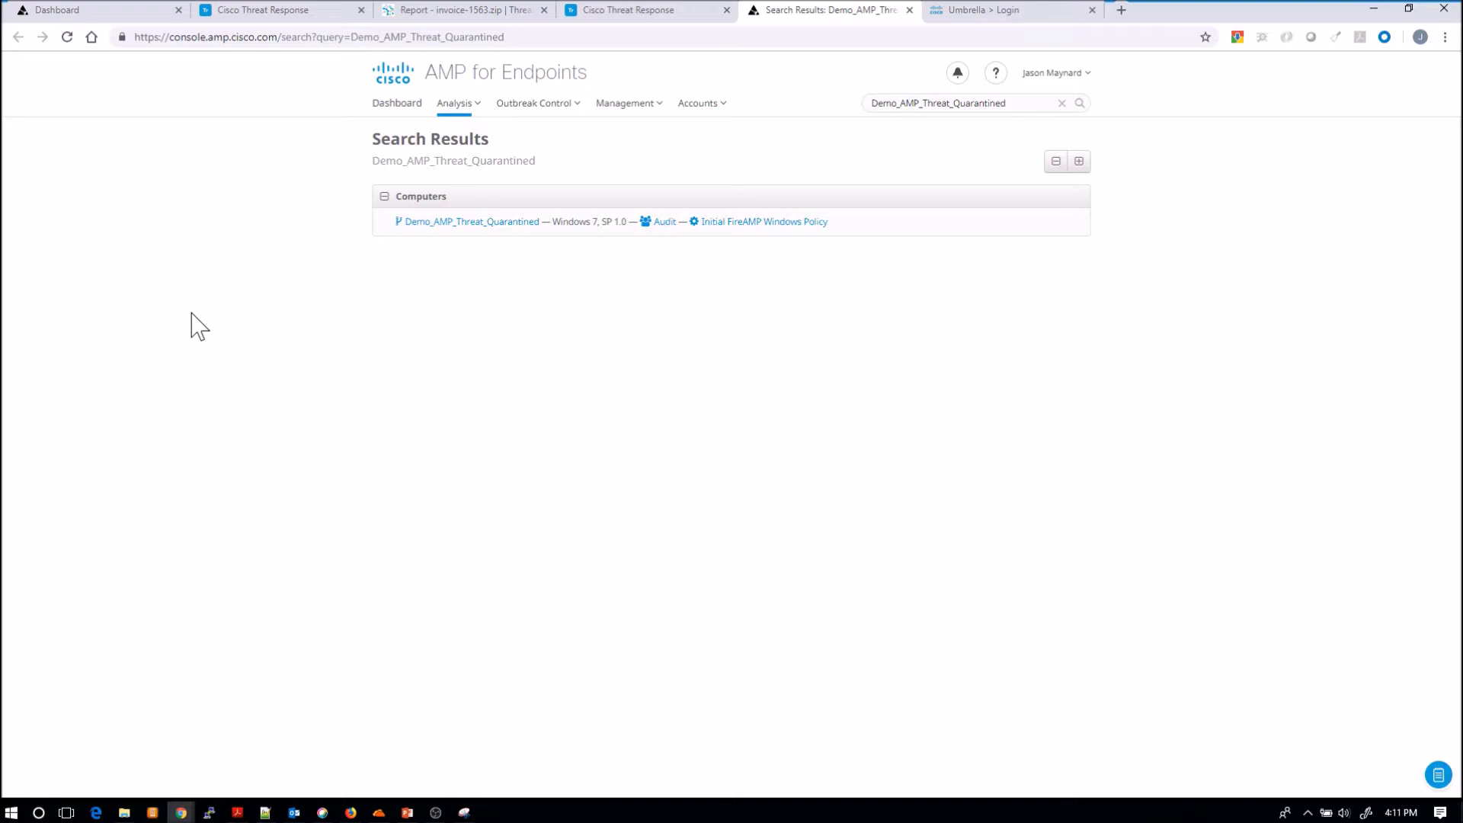
- Open the computer's device trajectory events and view connector info for the SqGGuYXyy.exe quarantine event
{"action": "left_click", "coordinate": [453, 227]}
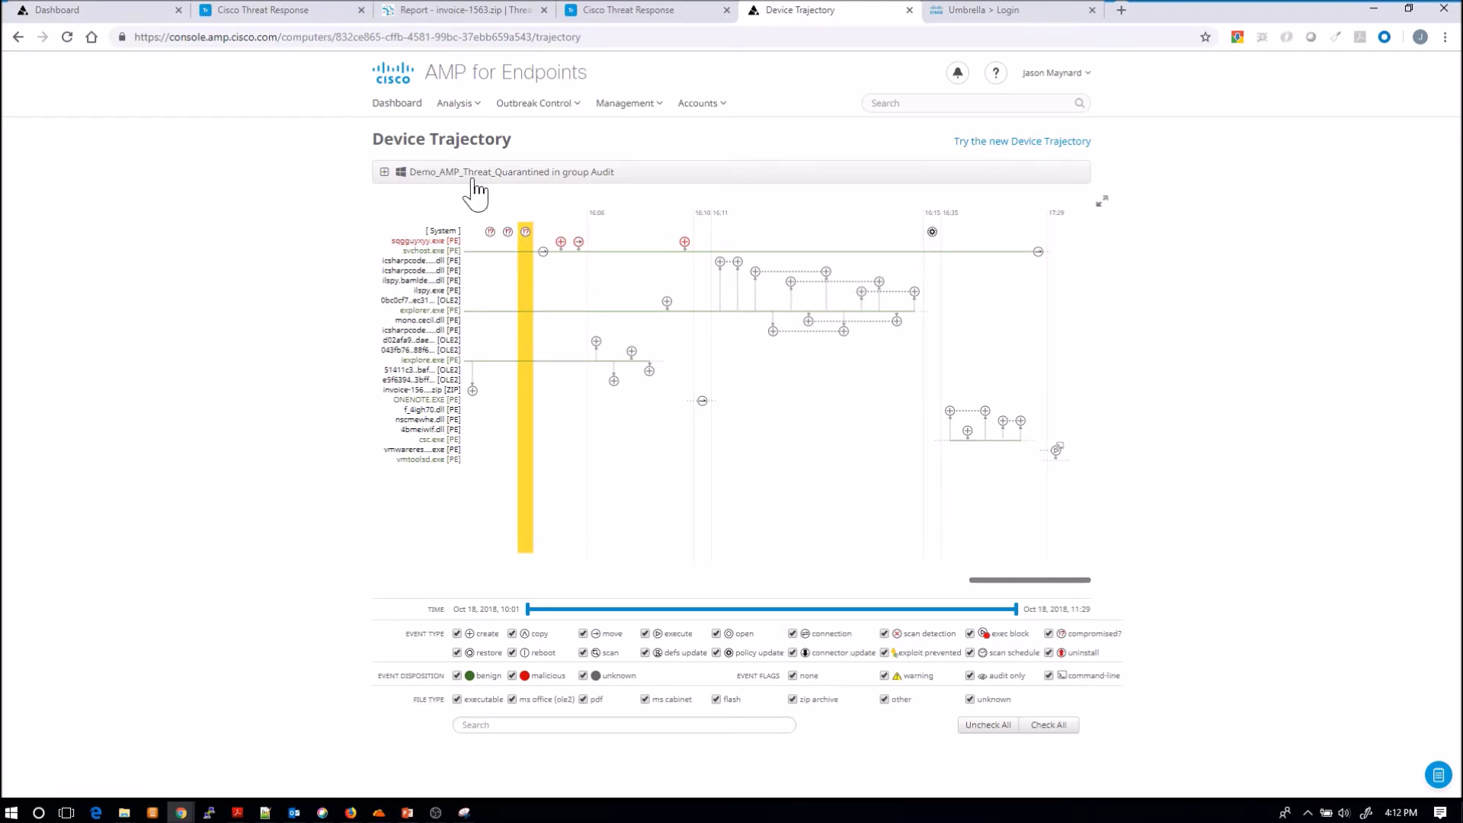
{"action": "left_click", "coordinate": [384, 172]}
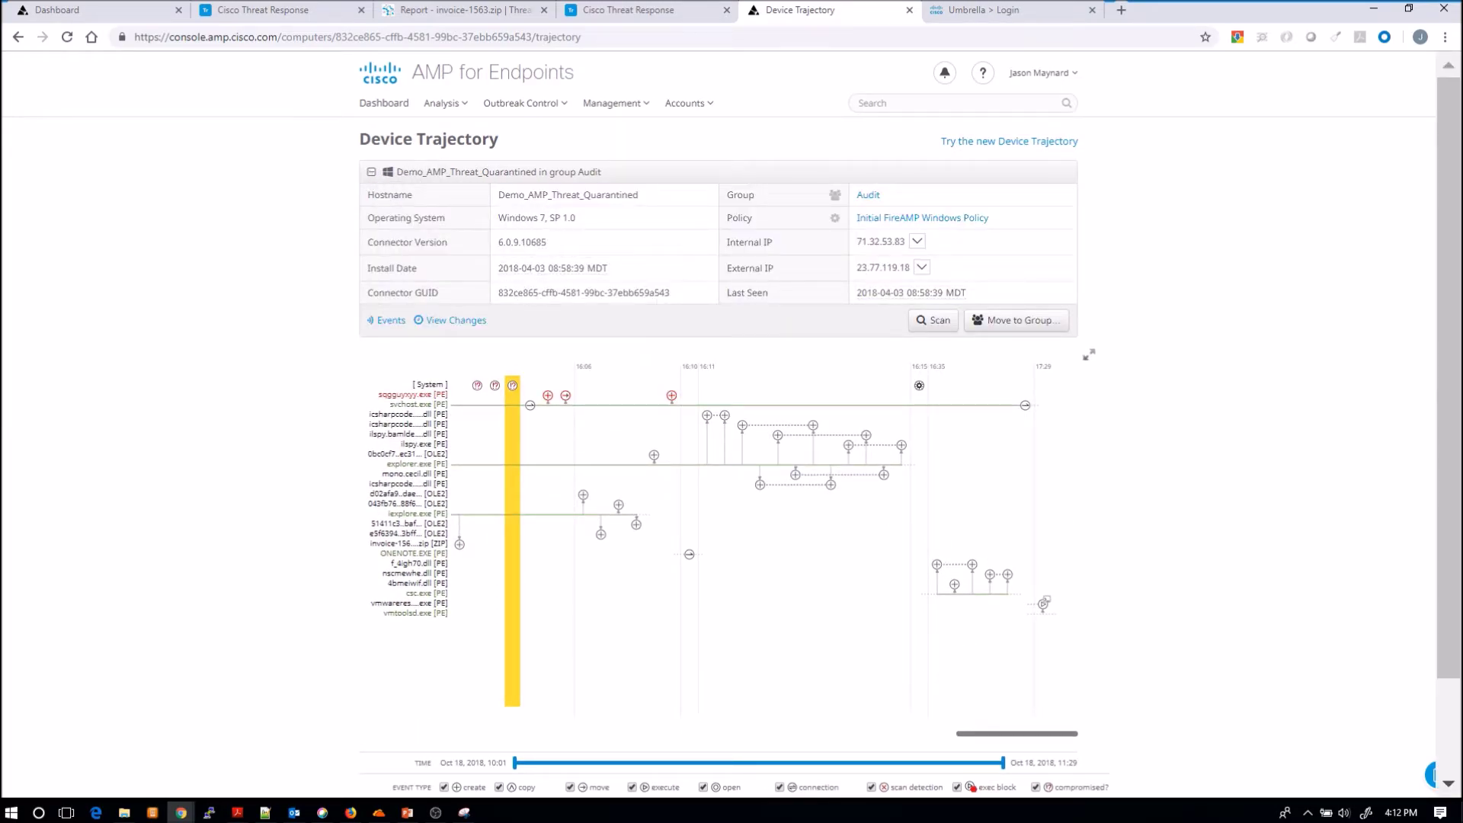
{"action": "left_click", "coordinate": [383, 322]}
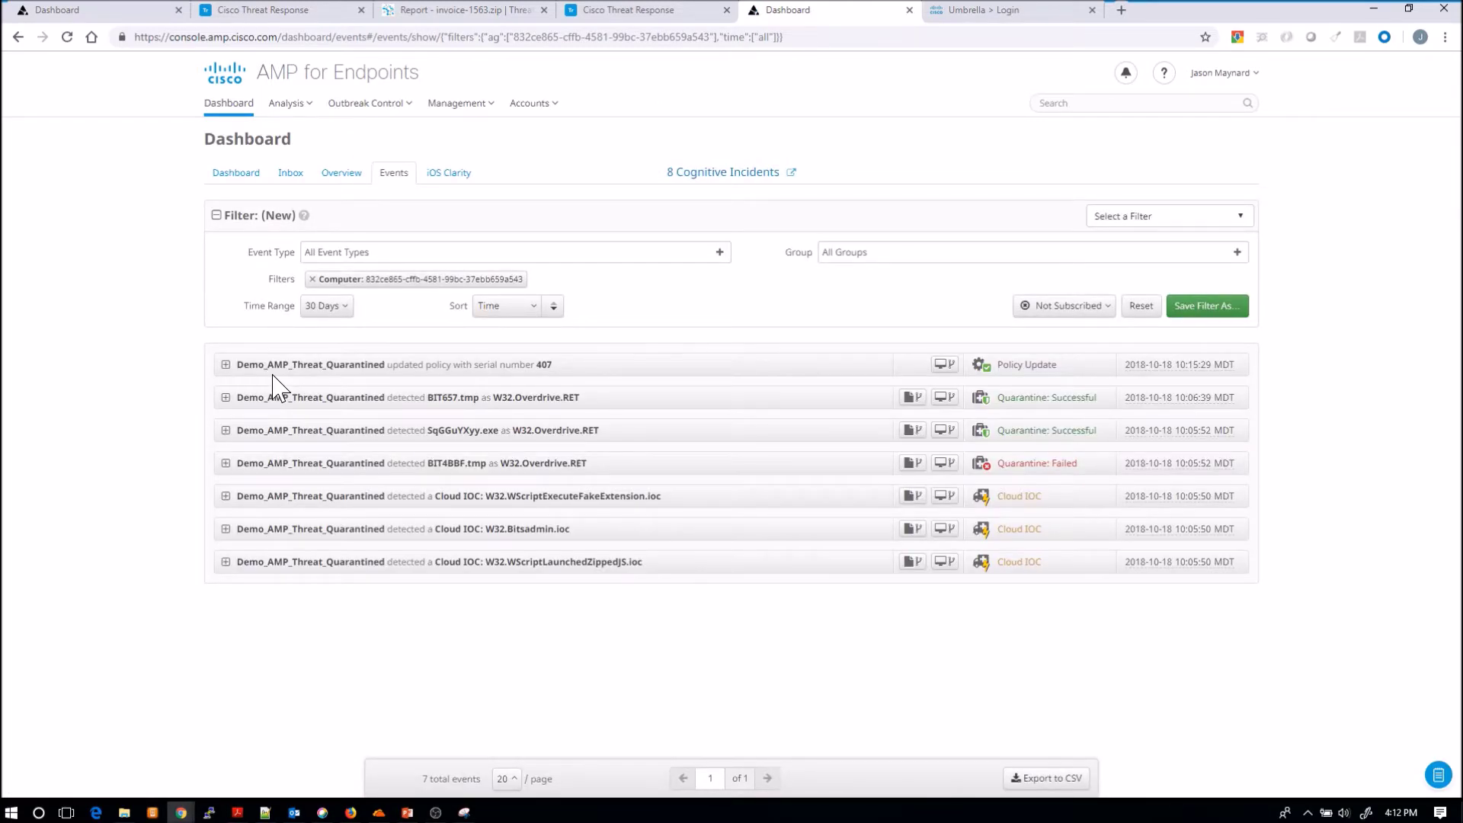
{"action": "left_click", "coordinate": [225, 431]}
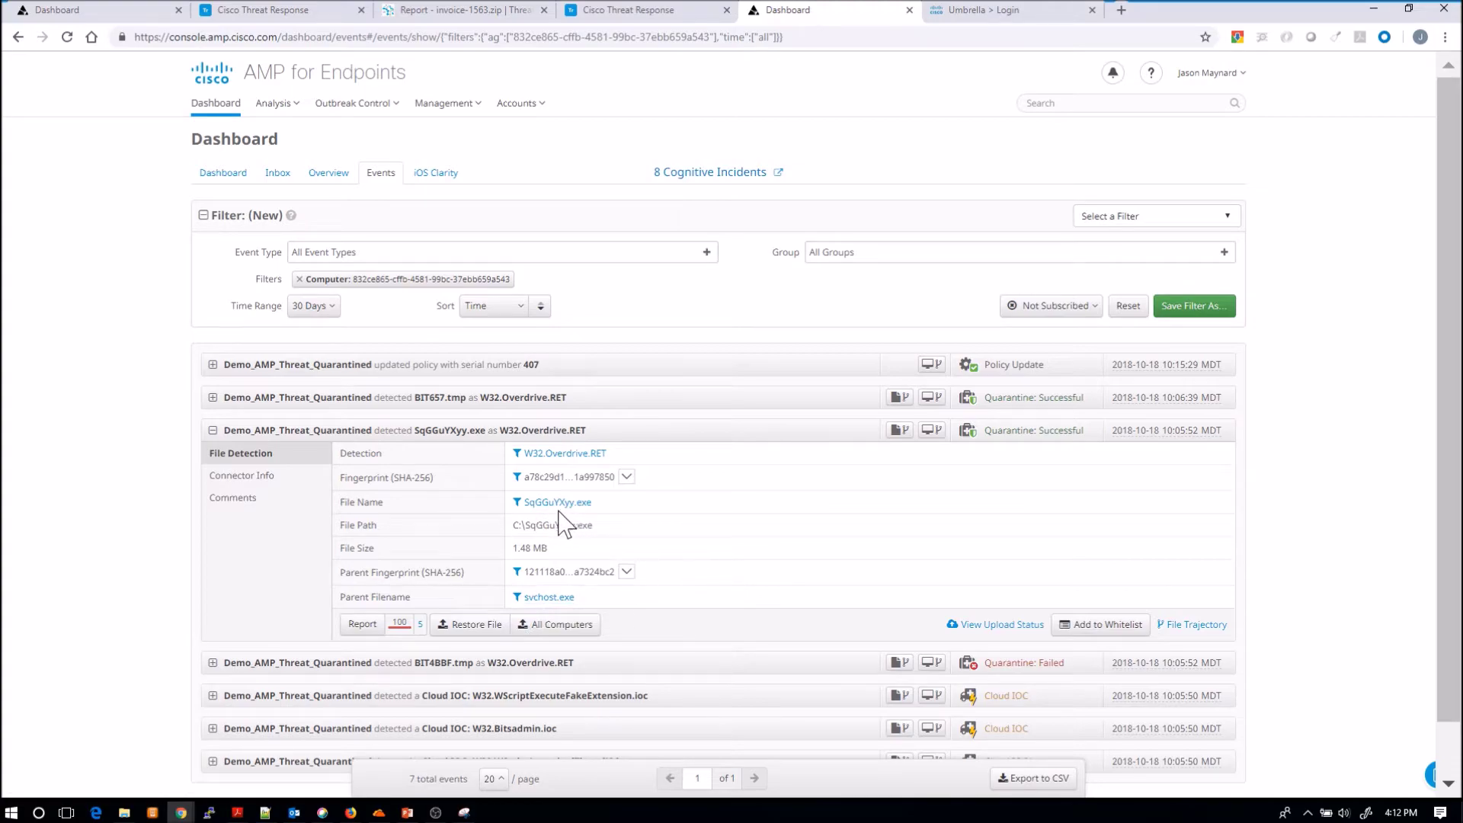
{"action": "left_click", "coordinate": [250, 478]}
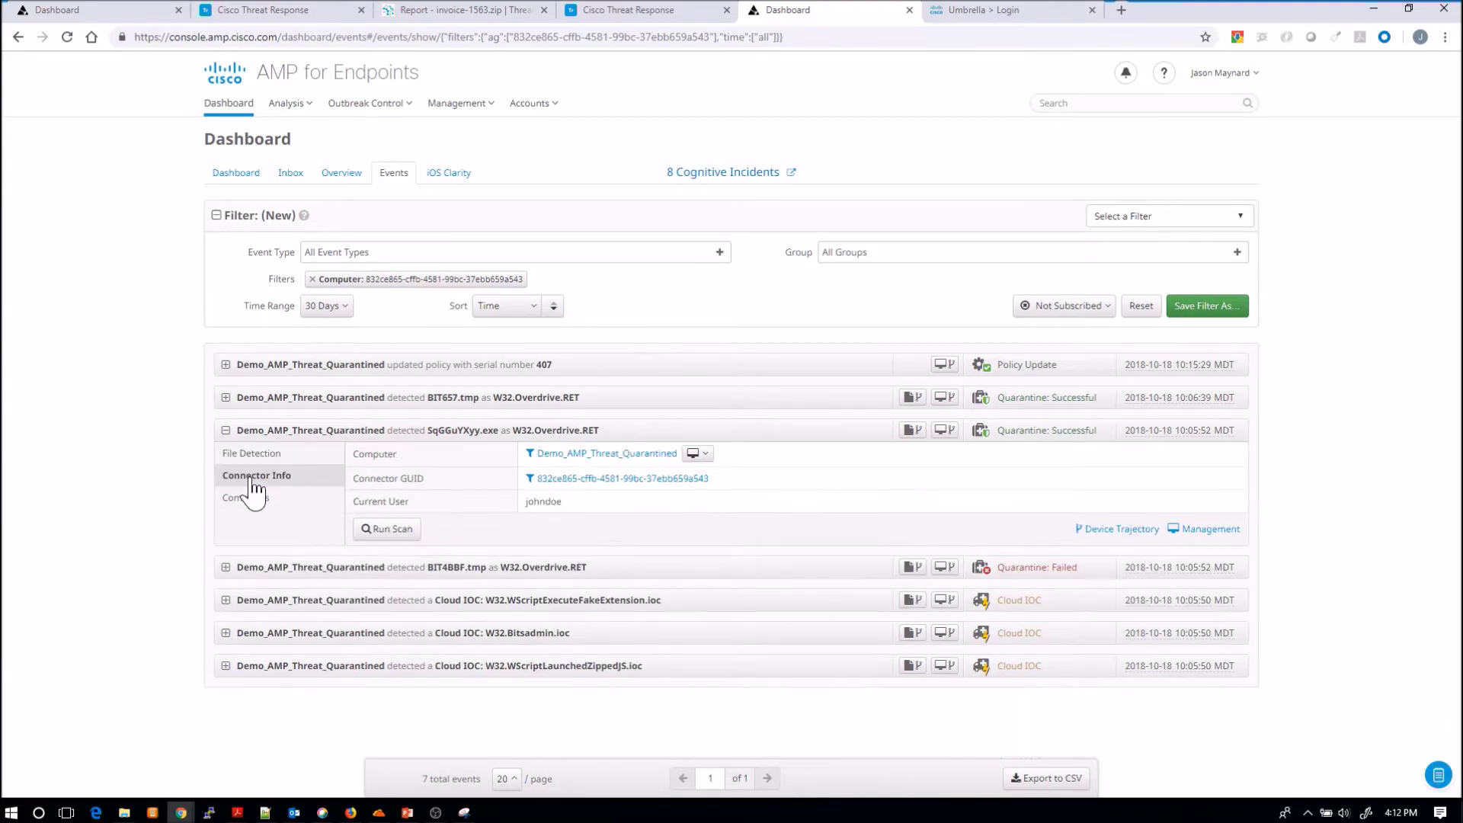
{"action": "left_click_drag", "start_coordinate": [561, 502], "coordinate": [525, 503]}
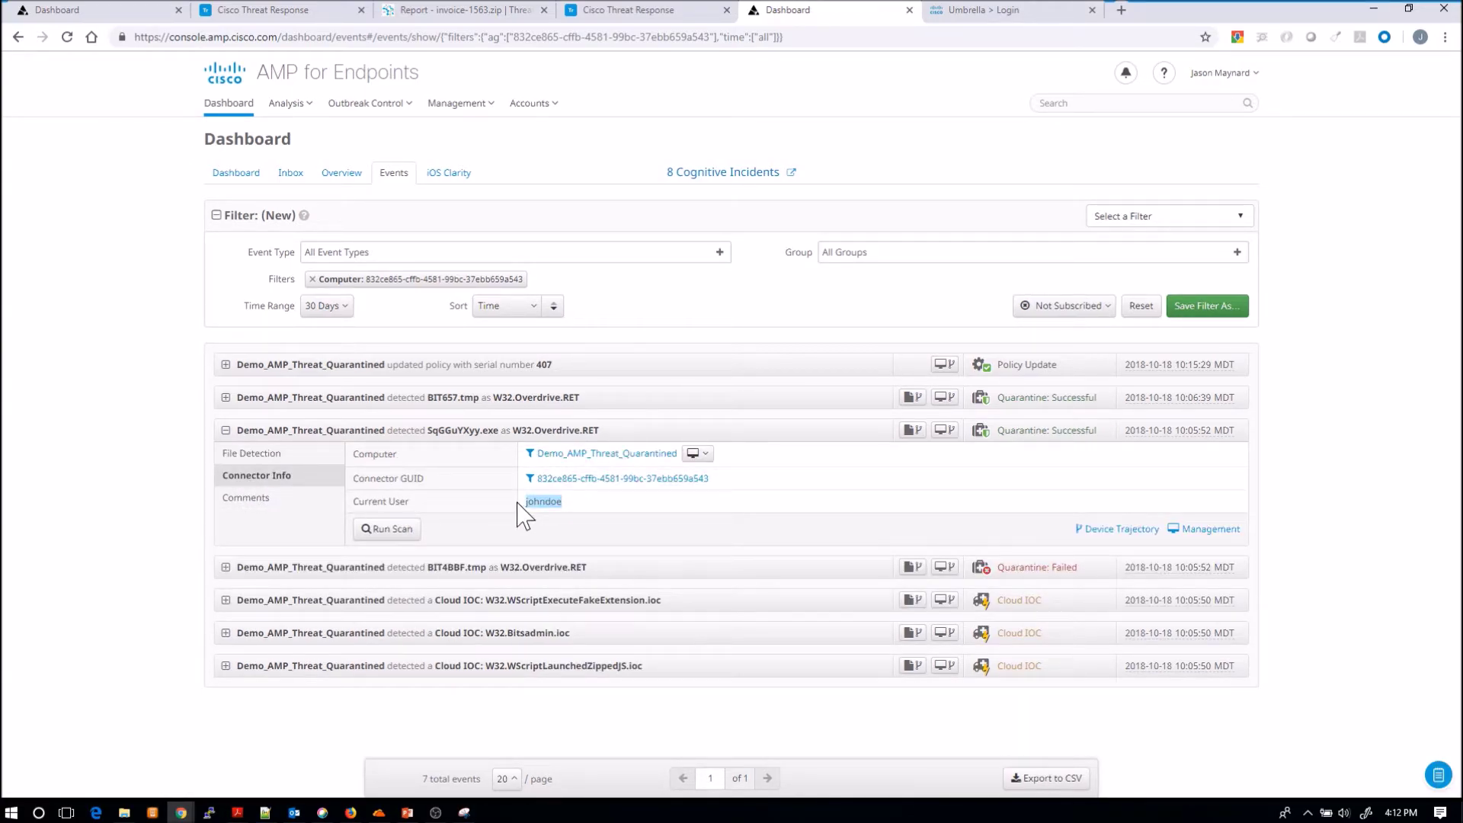
{"action": "left_click", "coordinate": [633, 506]}
- Collapse the target endpoint's detail card so the 39-node relations graph is fully visible
{"action": "left_click", "coordinate": [625, 10]}
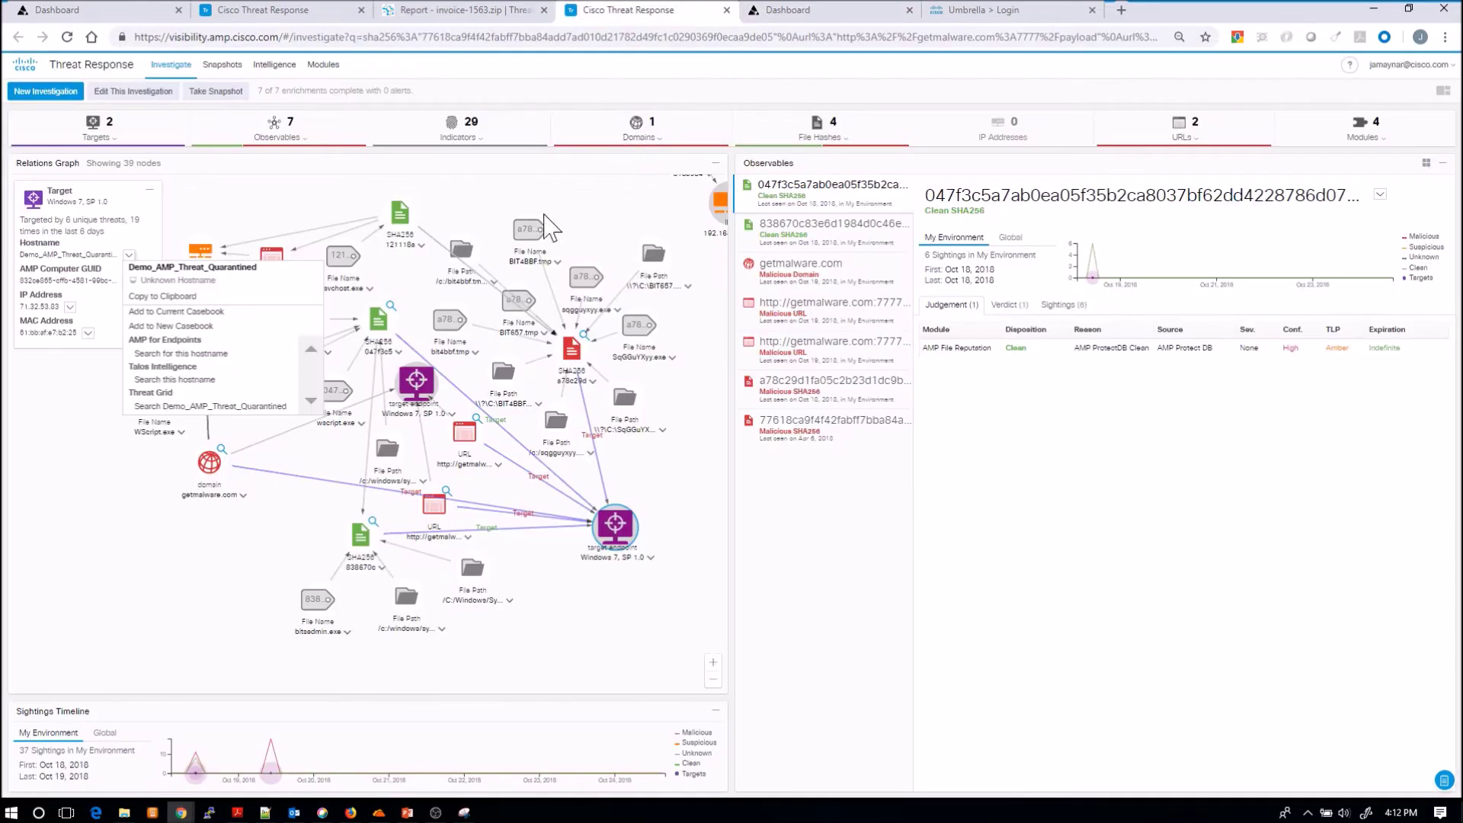
{"action": "left_click", "coordinate": [149, 189]}
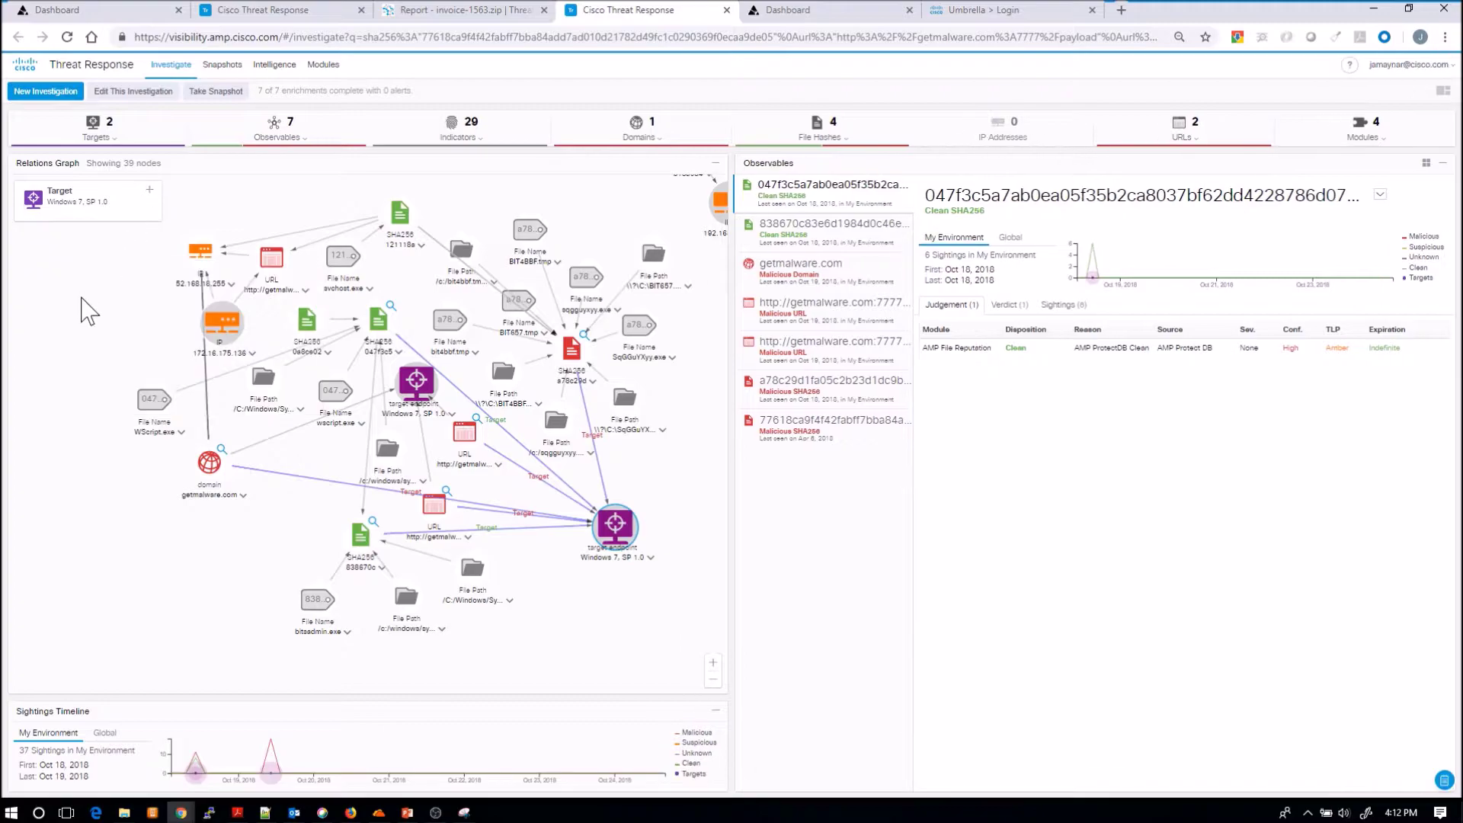
{"action": "key", "text": "alt+Tab"}
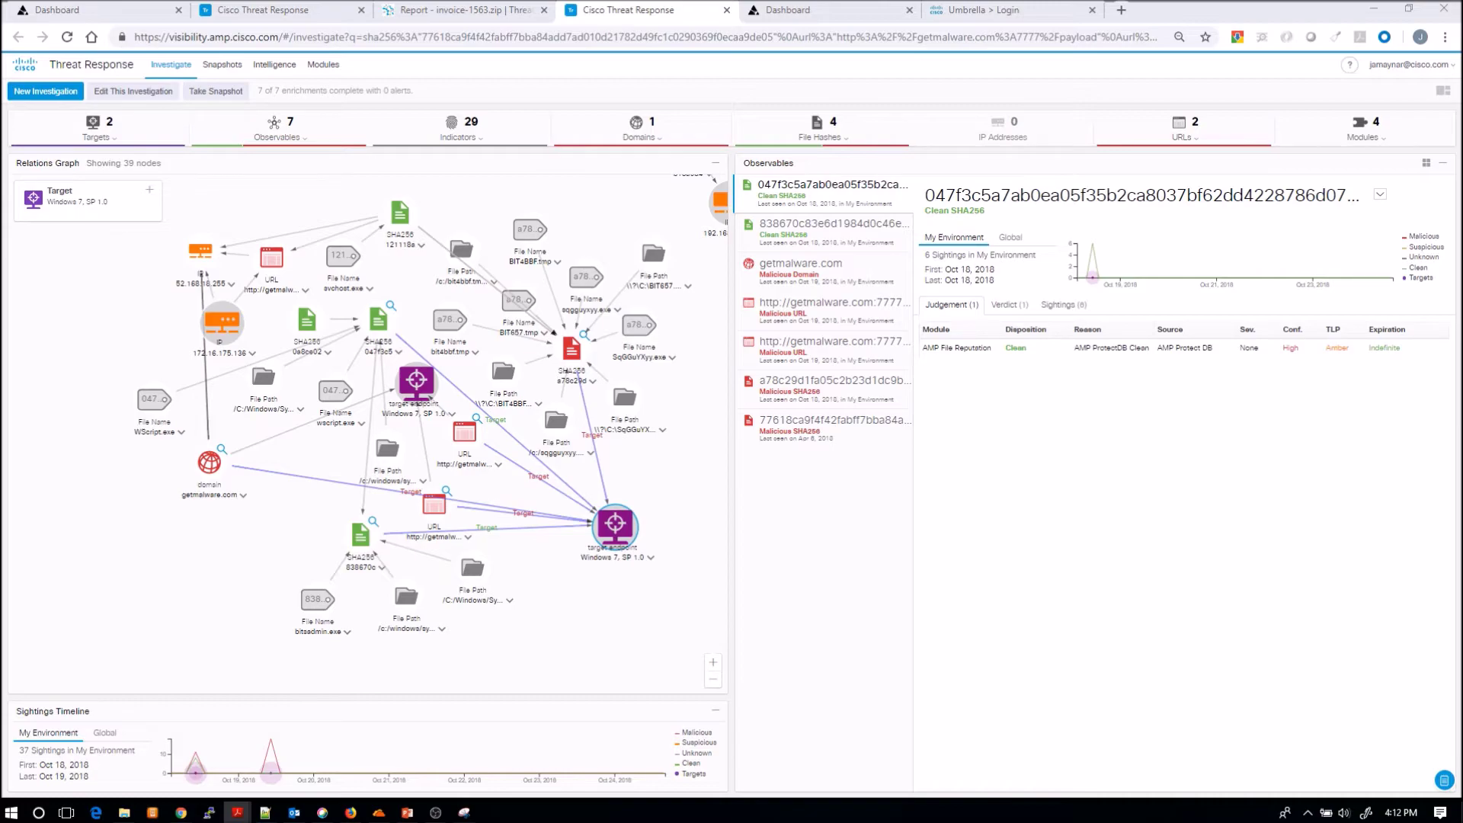
- List the six sightings of hash 047f3c5a… and widen the Description and Target columns
{"action": "left_click", "coordinate": [1095, 561]}
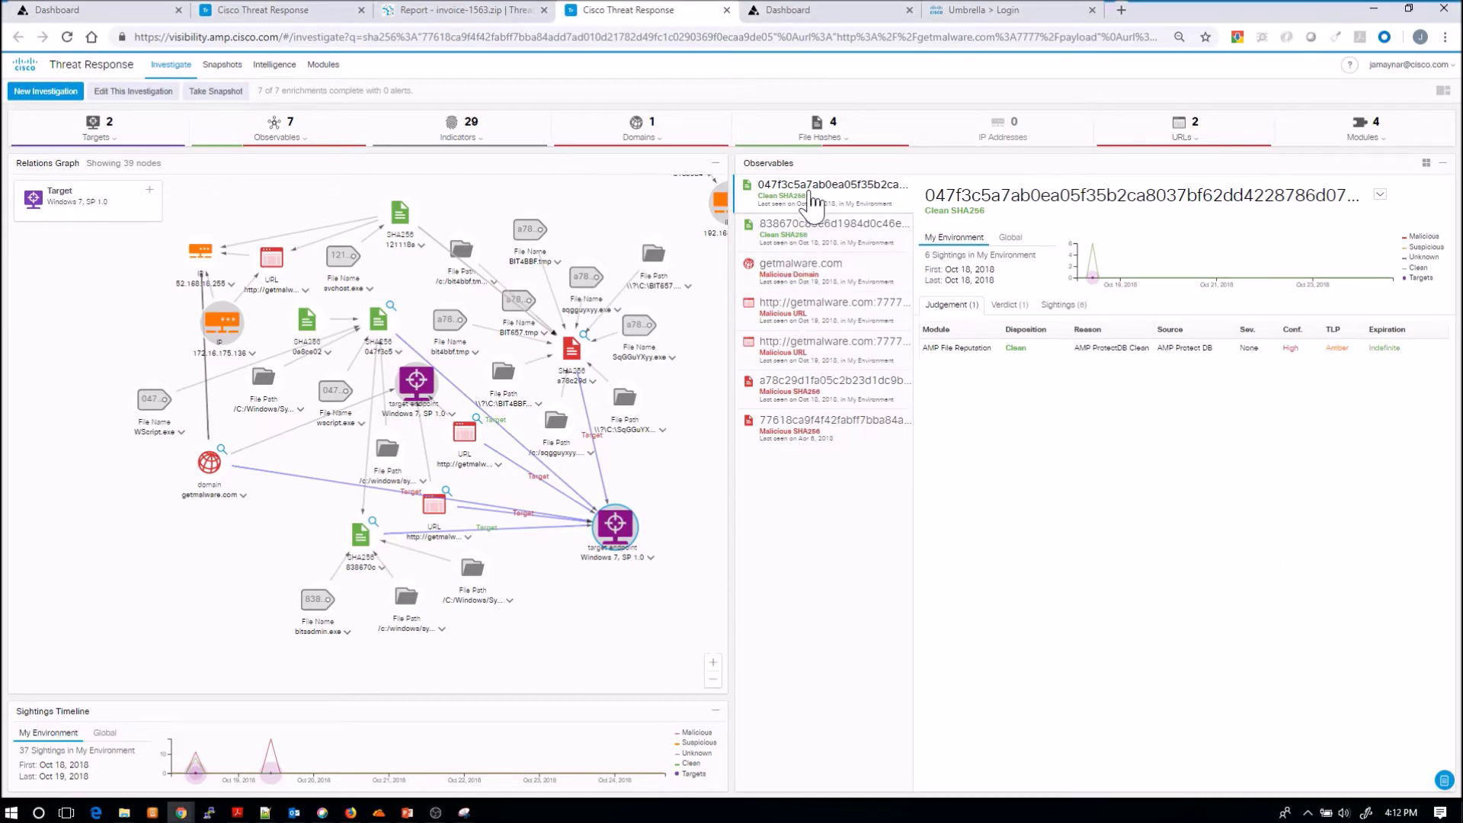
{"action": "left_click", "coordinate": [1060, 306]}
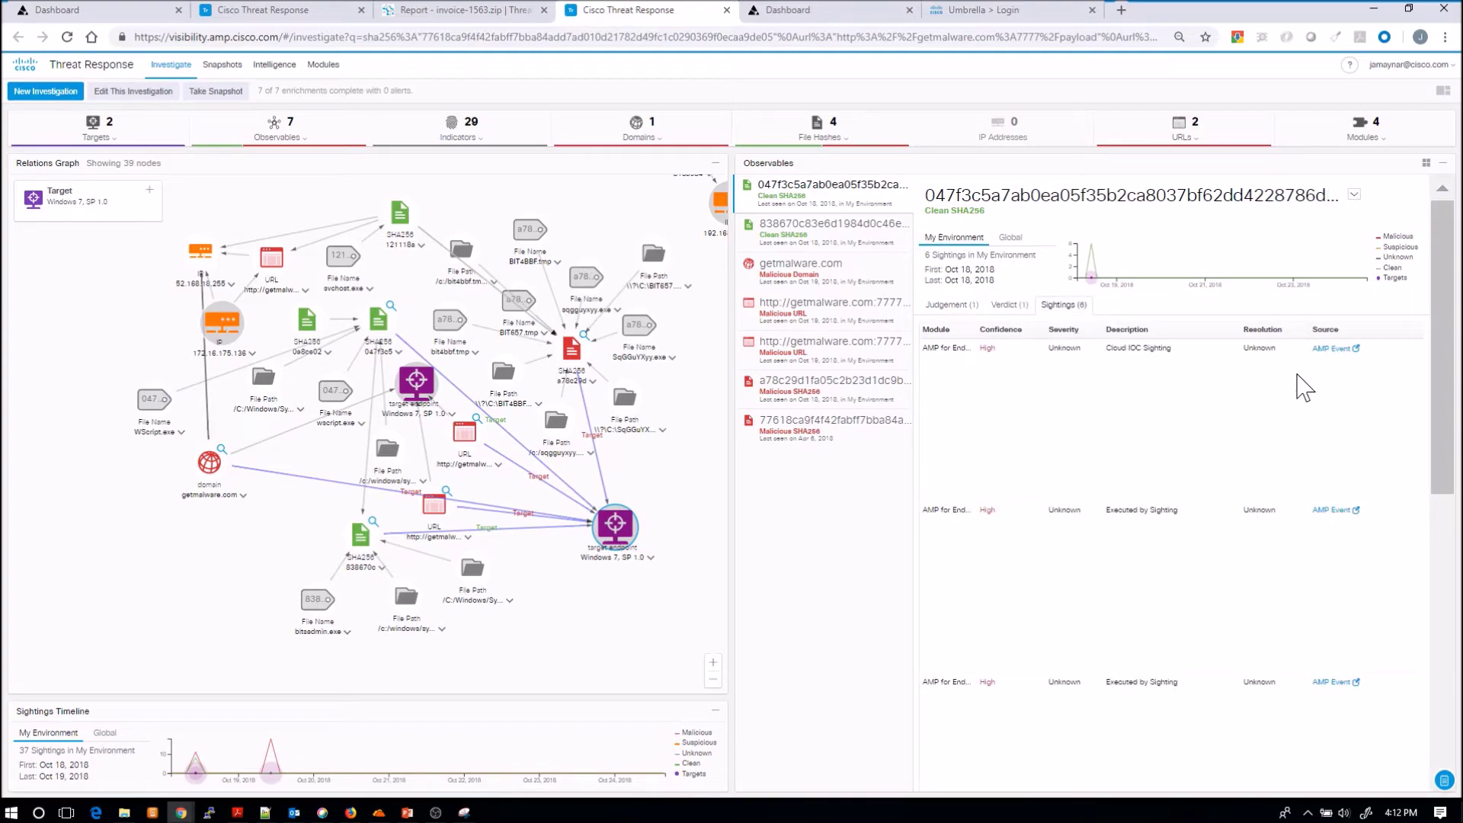
{"action": "left_click_drag", "start_coordinate": [1444, 467], "coordinate": [1448, 755]}
{"action": "left_click_drag", "start_coordinate": [1261, 770], "coordinate": [1393, 783]}
{"action": "left_click_drag", "start_coordinate": [1448, 686], "coordinate": [1455, 385]}
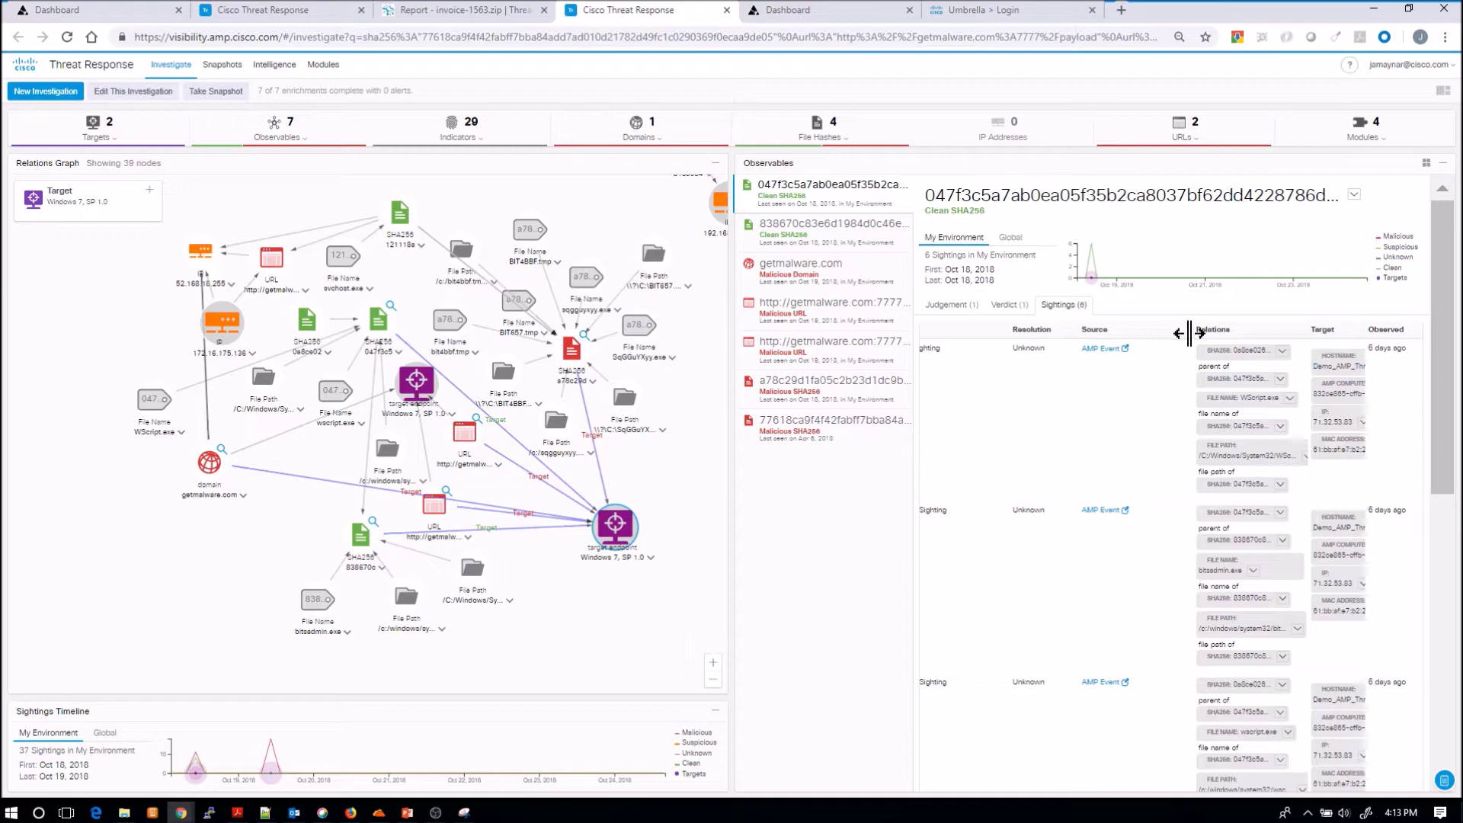
{"action": "left_click_drag", "start_coordinate": [1187, 331], "coordinate": [1150, 330]}
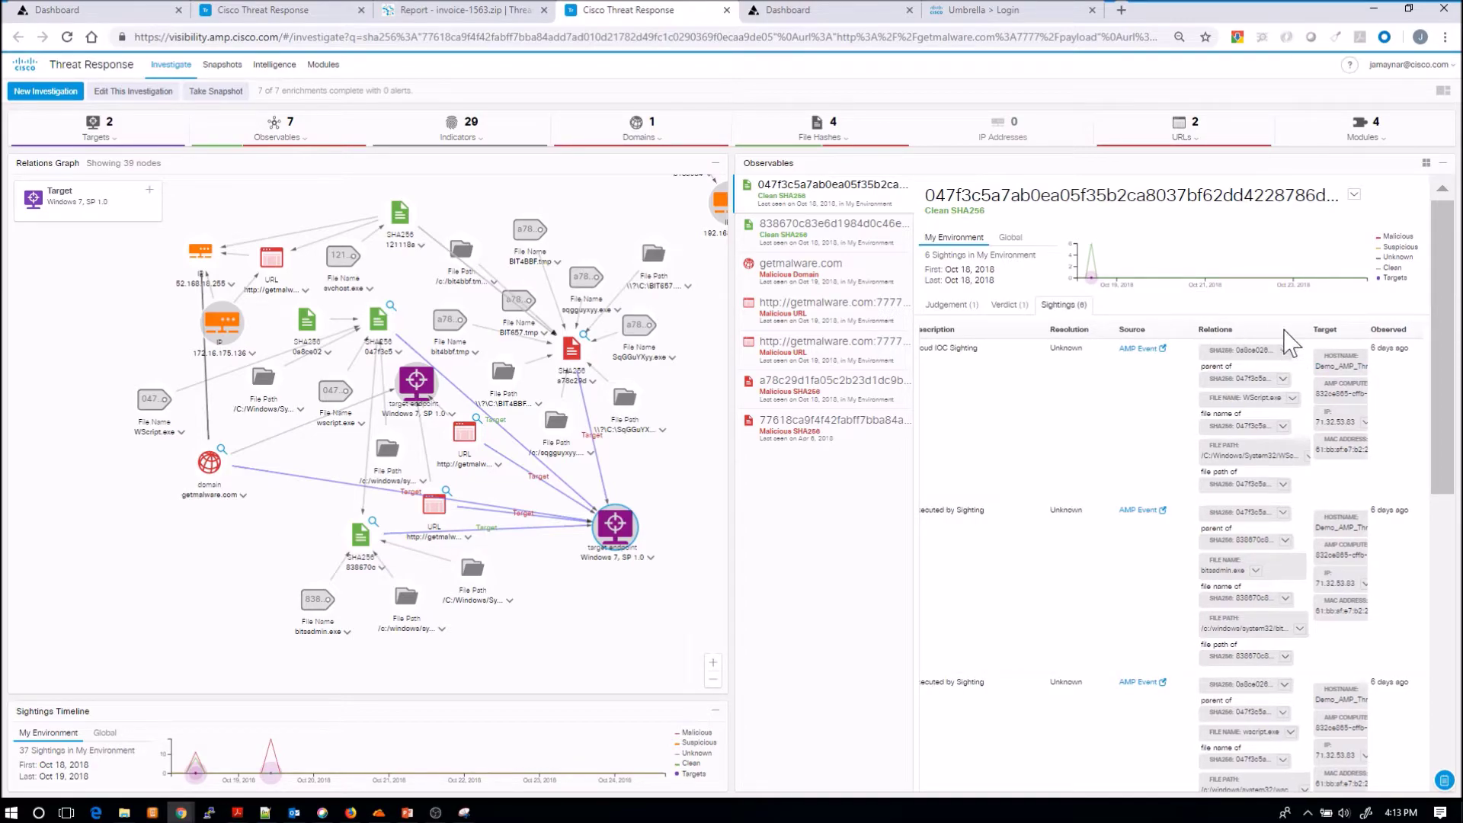
{"action": "left_click_drag", "start_coordinate": [1372, 328], "coordinate": [1437, 329]}
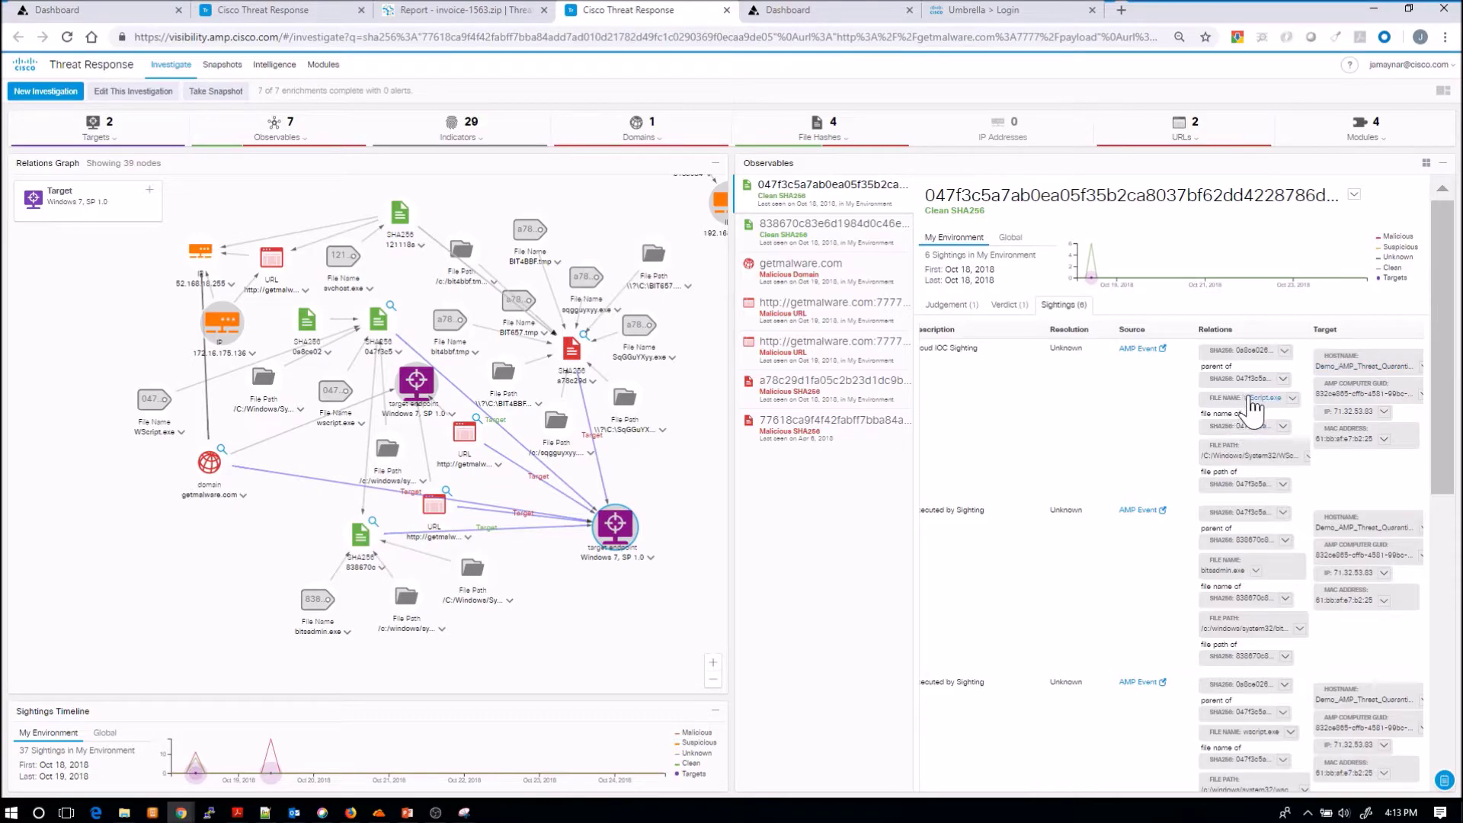
{"action": "left_click_drag", "start_coordinate": [1261, 398], "coordinate": [1250, 450]}
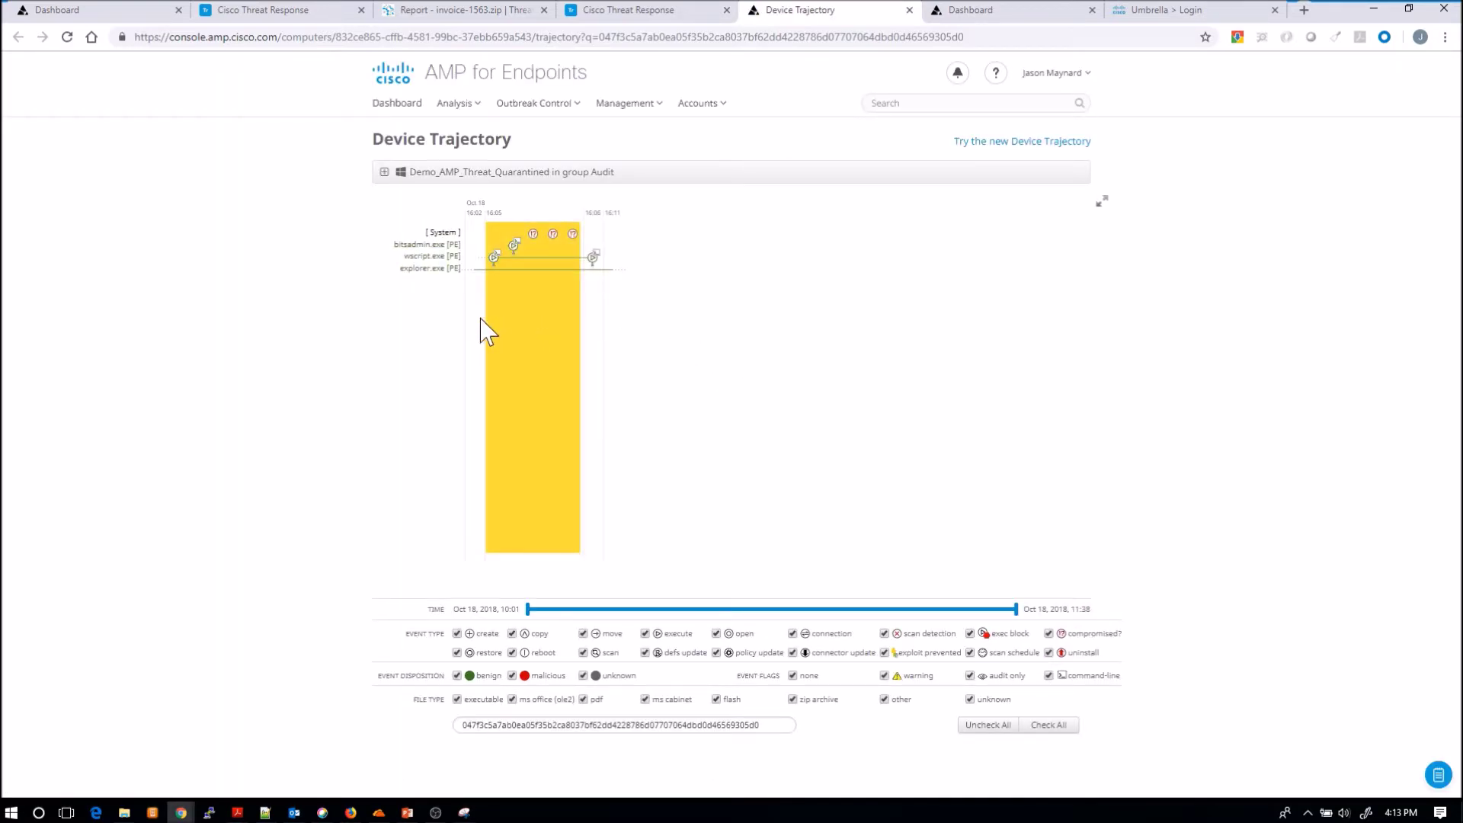
- Expand the ZippedJS, Bitsadmin and FakeExtension Cloud IOC events and highlight invoice-urgent.doc.js in the command line
{"action": "left_click", "coordinate": [385, 172]}
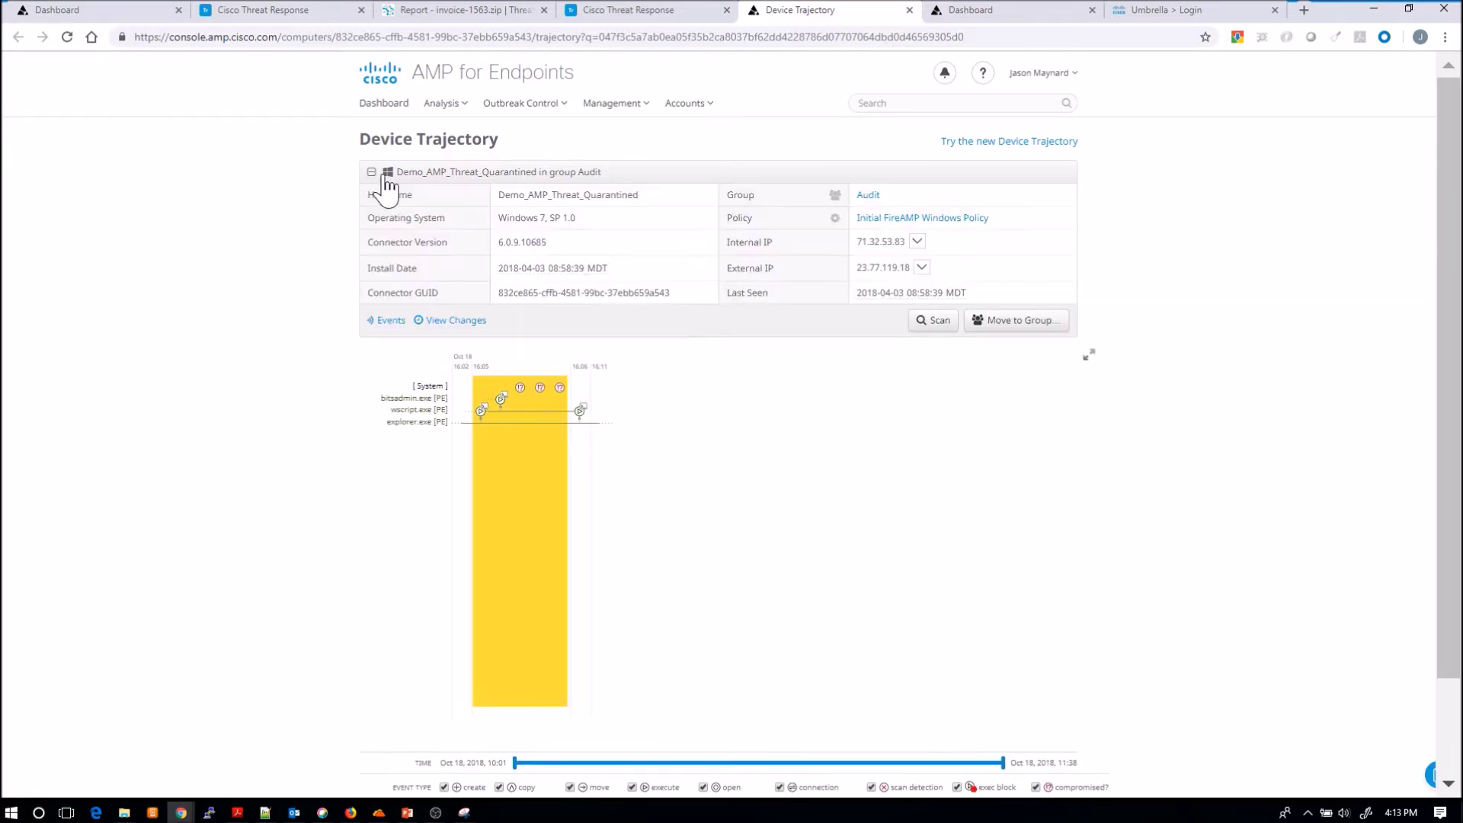
{"action": "left_click", "coordinate": [388, 319]}
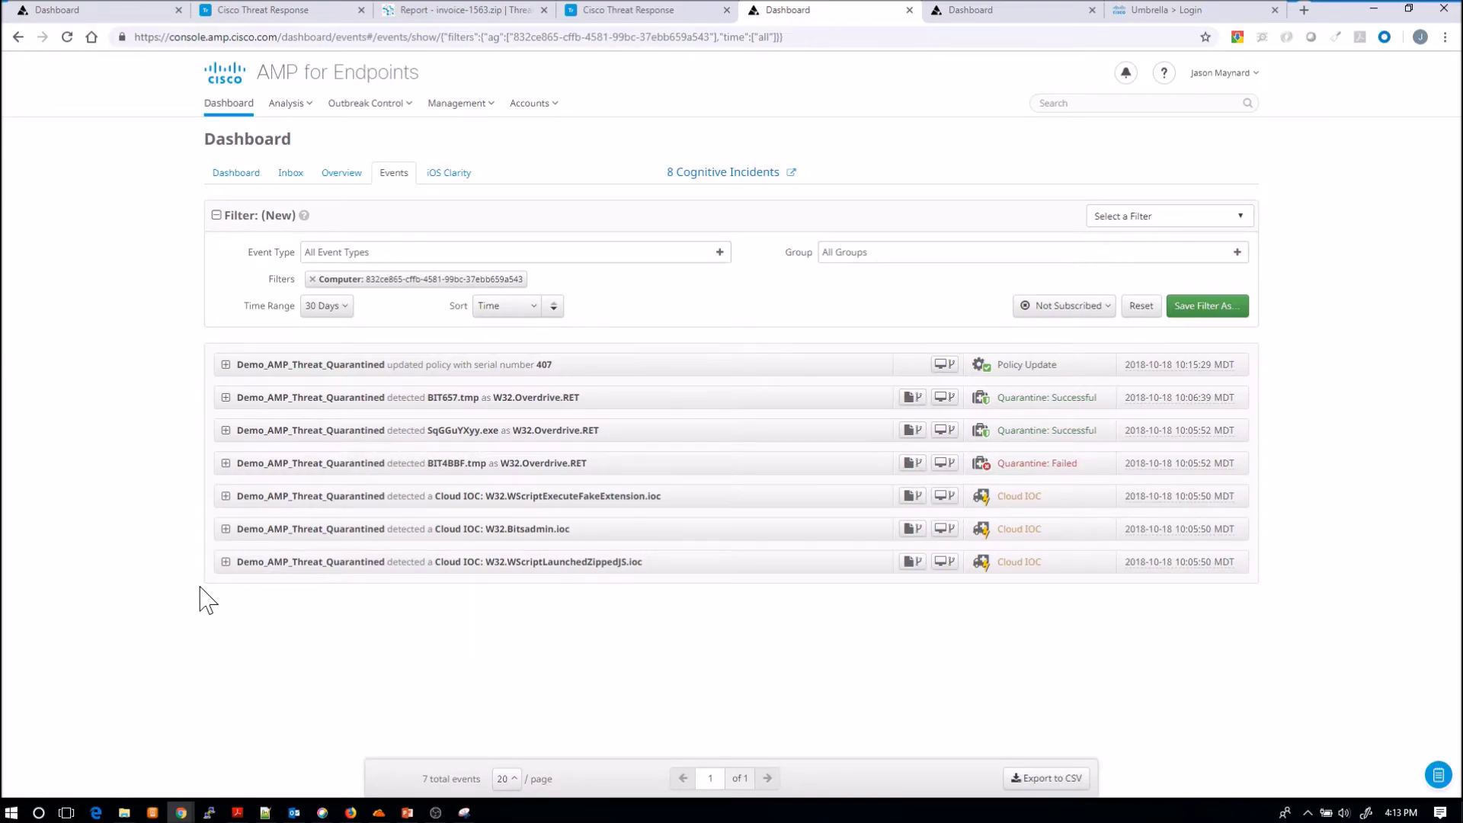
{"action": "left_click", "coordinate": [225, 564]}
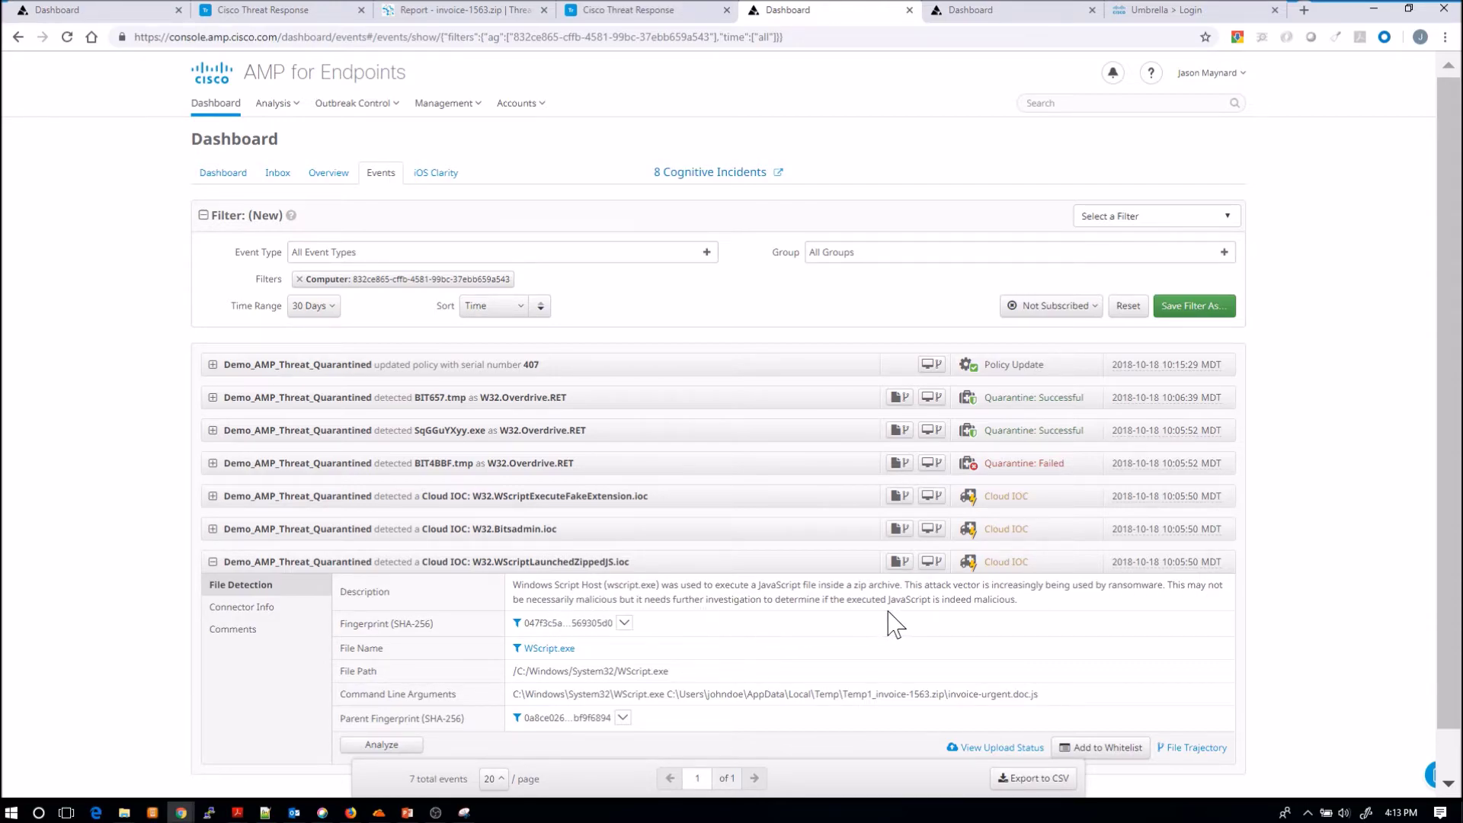
{"action": "left_click", "coordinate": [213, 529]}
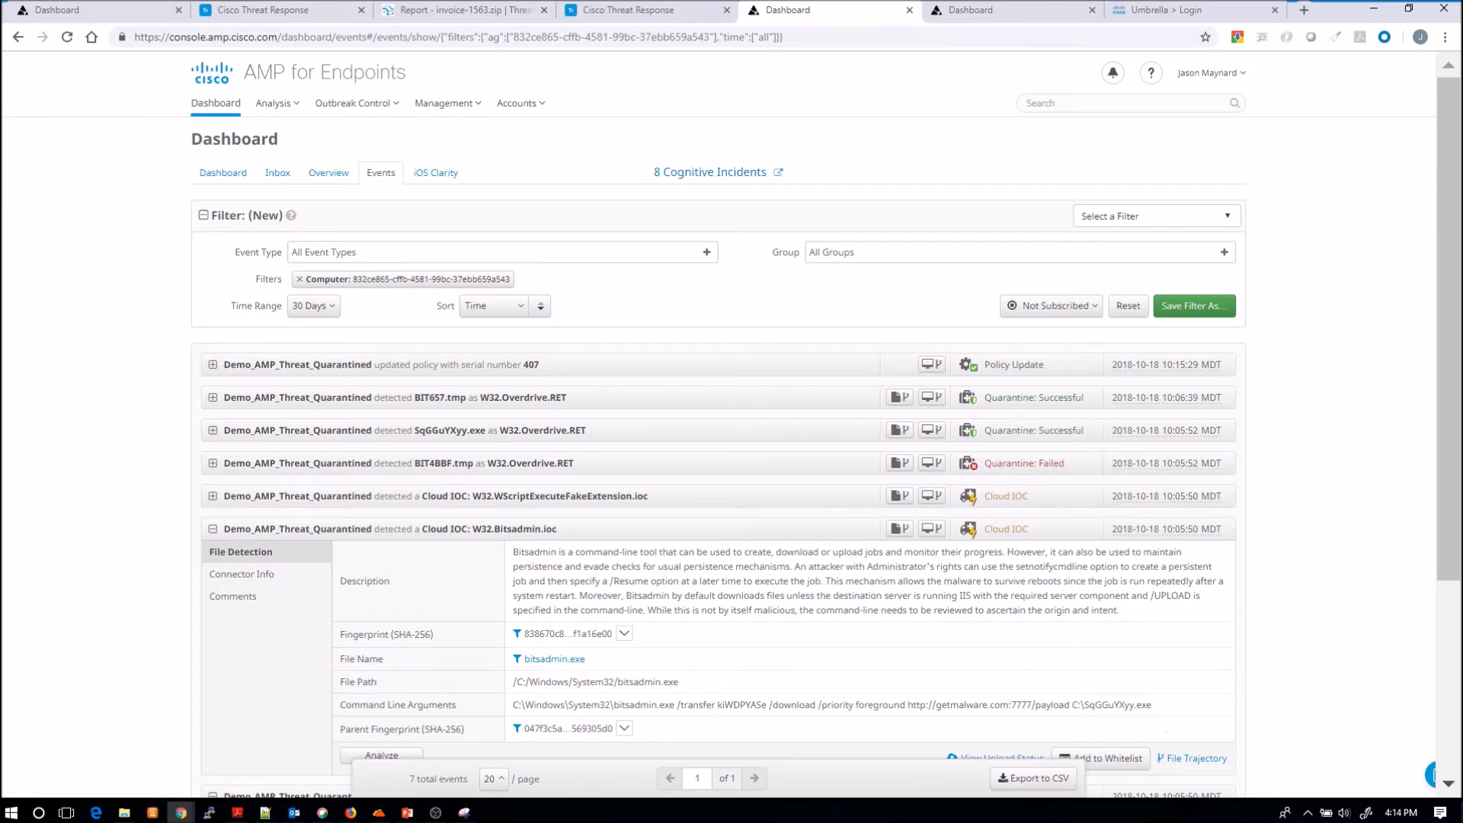
{"action": "left_click", "coordinate": [214, 497]}
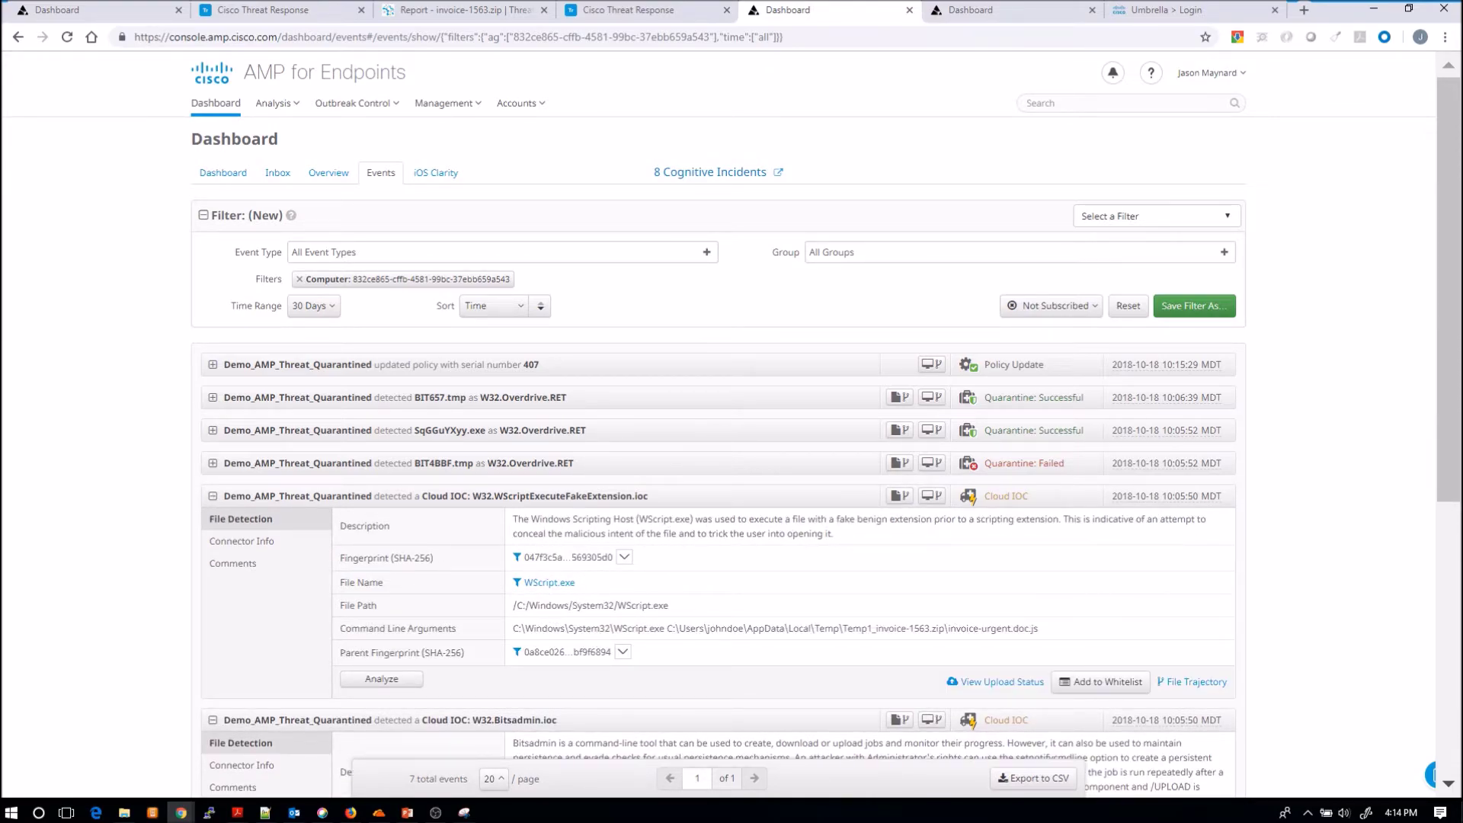
{"action": "left_click_drag", "start_coordinate": [1038, 628], "coordinate": [948, 629]}
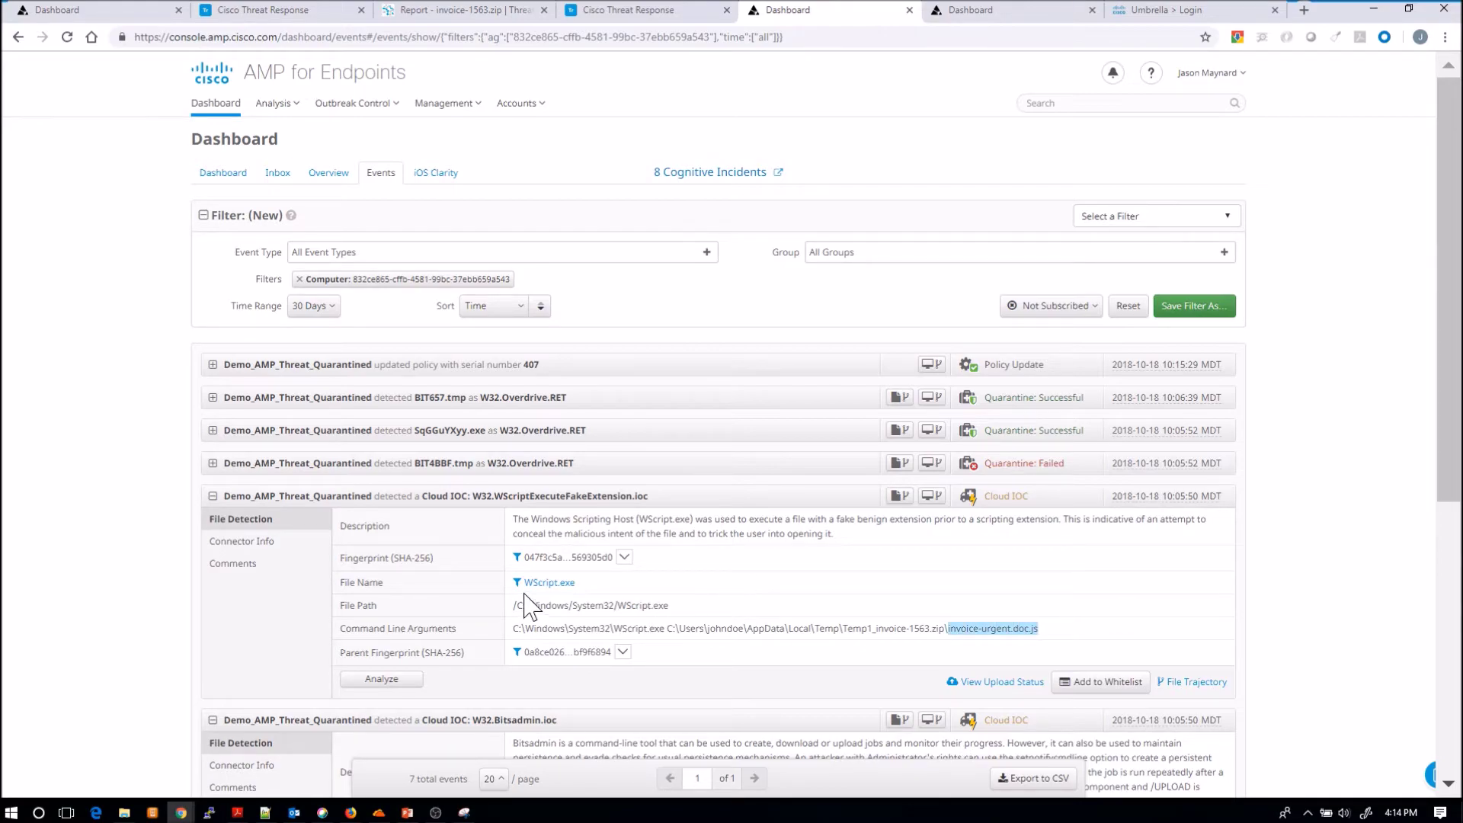
- Return to the filtered trajectory and review the wscript.exe execution event details
{"action": "left_click", "coordinate": [17, 37]}
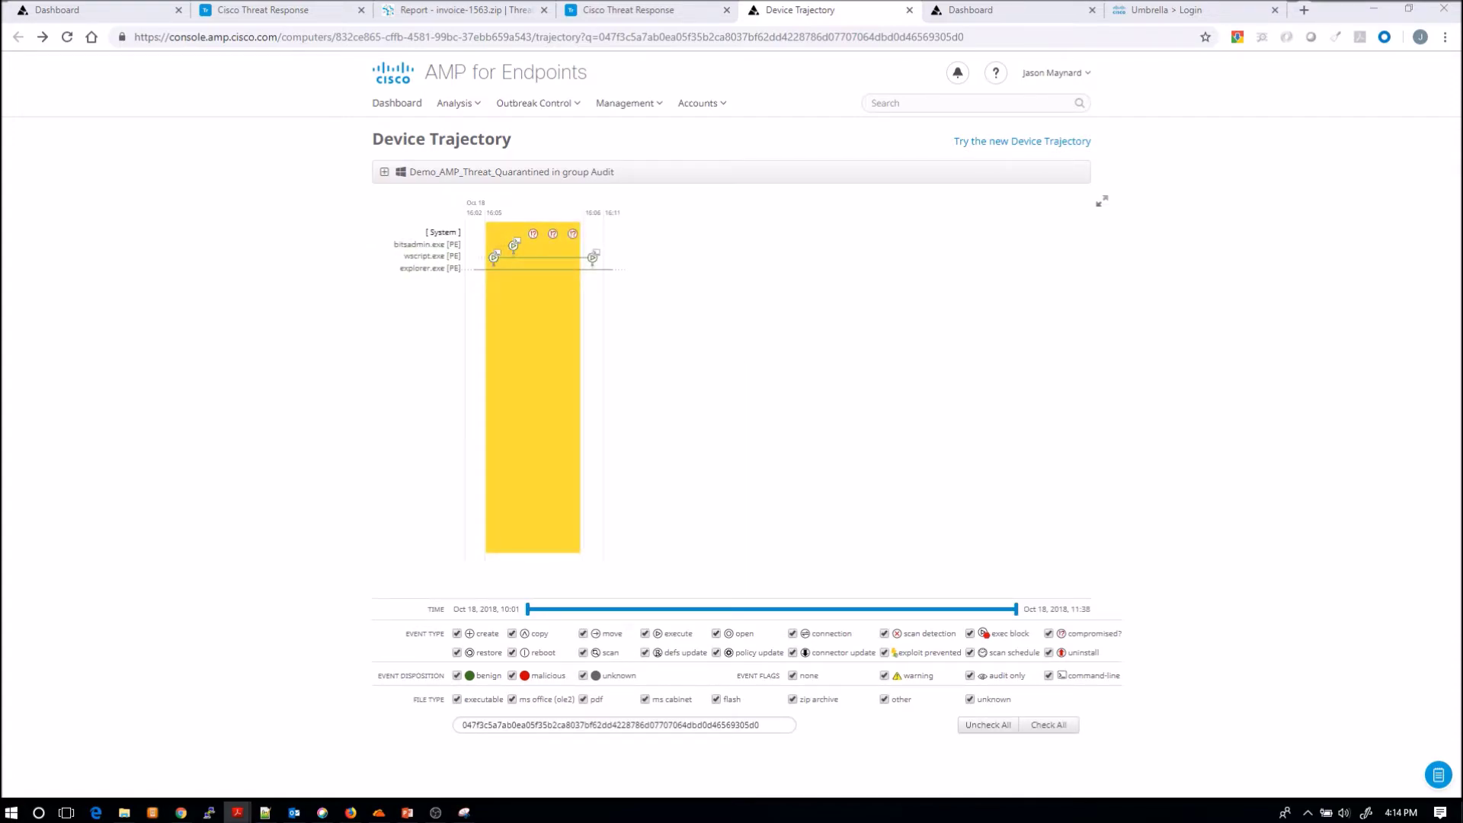
{"action": "left_click", "coordinate": [495, 257]}
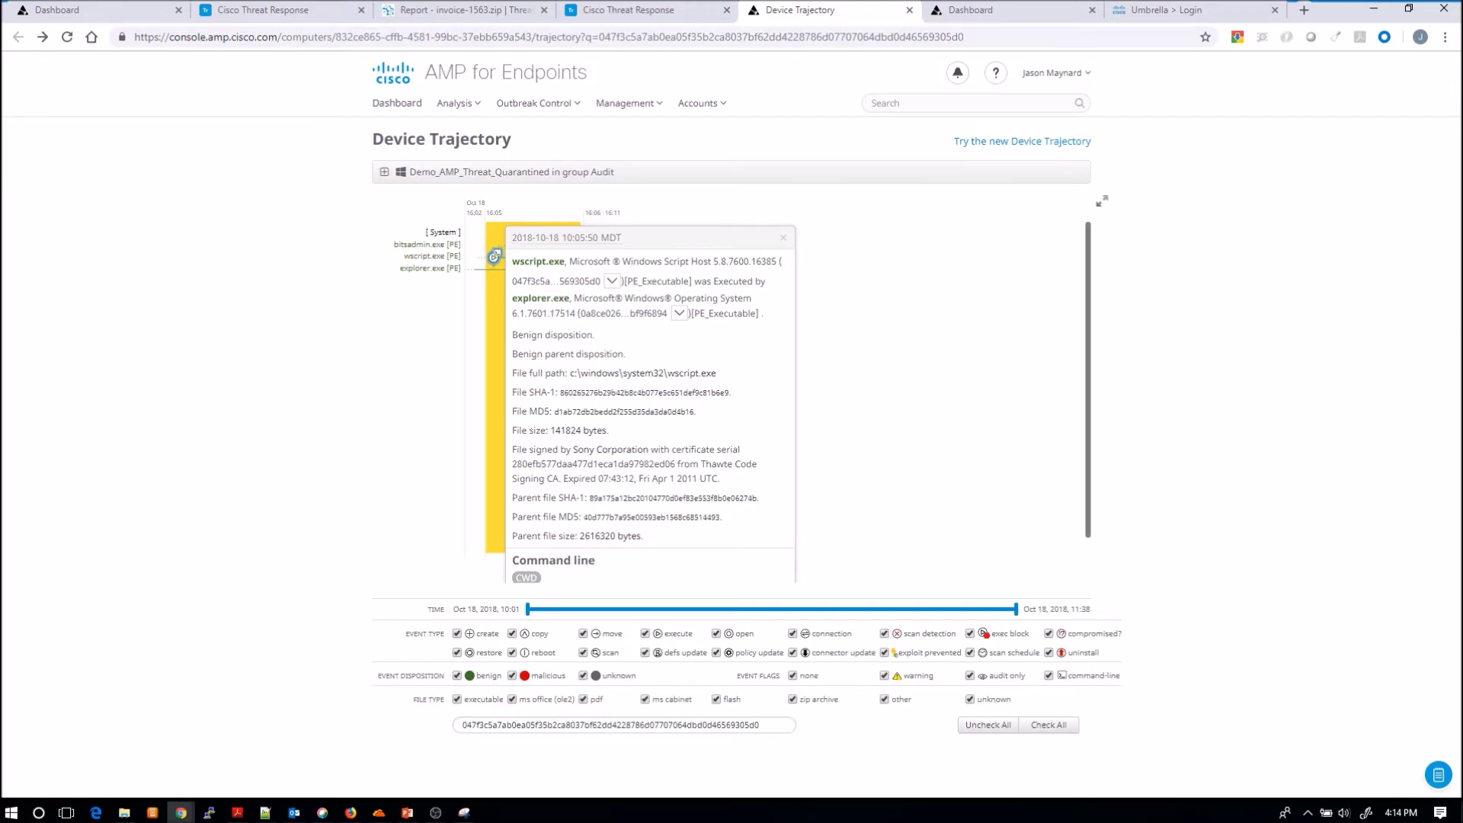
{"action": "scroll", "coordinate": [1095, 490], "scroll_direction": "down", "scroll_amount": 2}
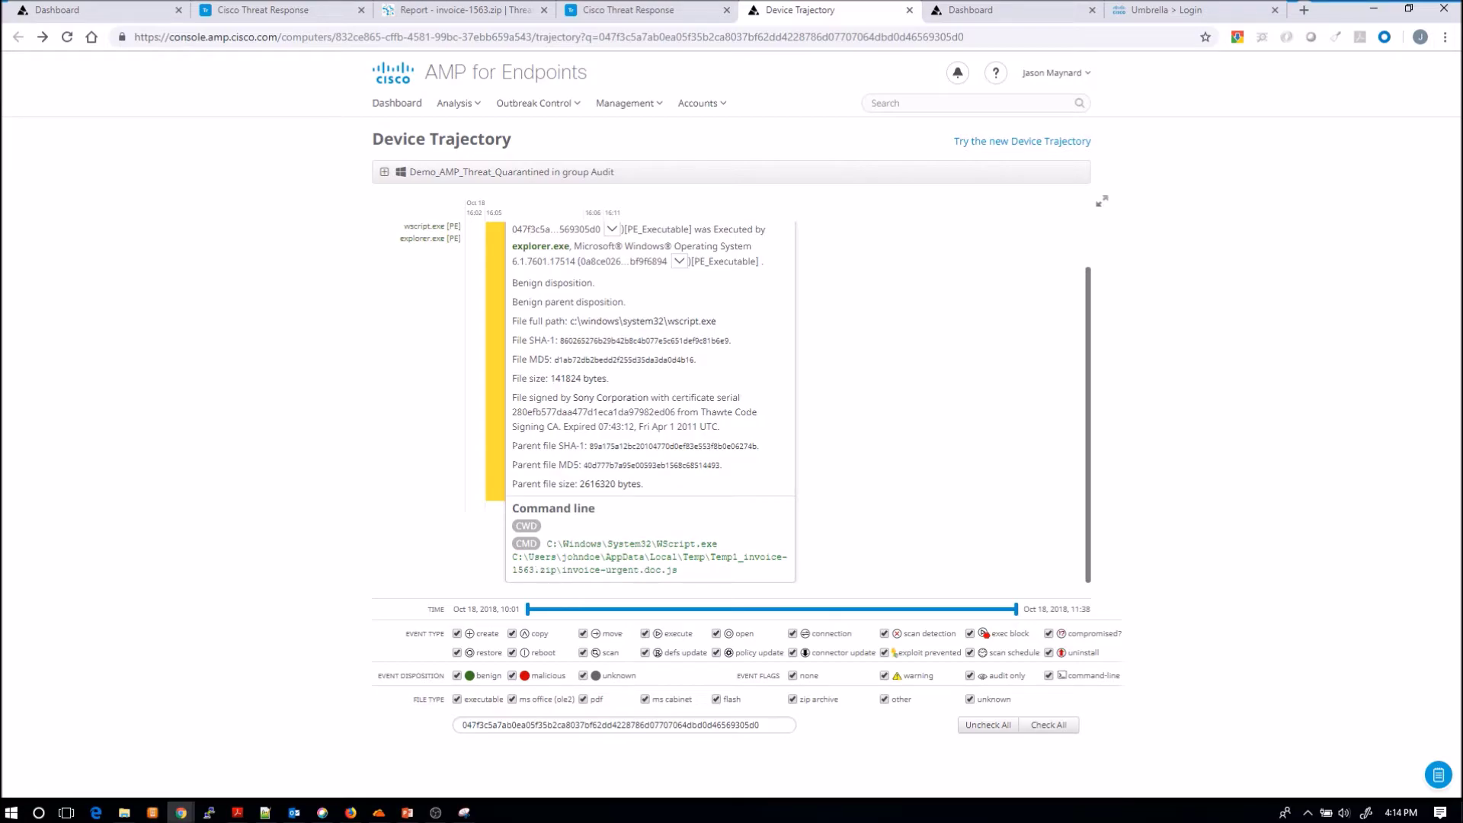
{"action": "scroll", "coordinate": [1090, 485], "scroll_direction": "up", "scroll_amount": 1}
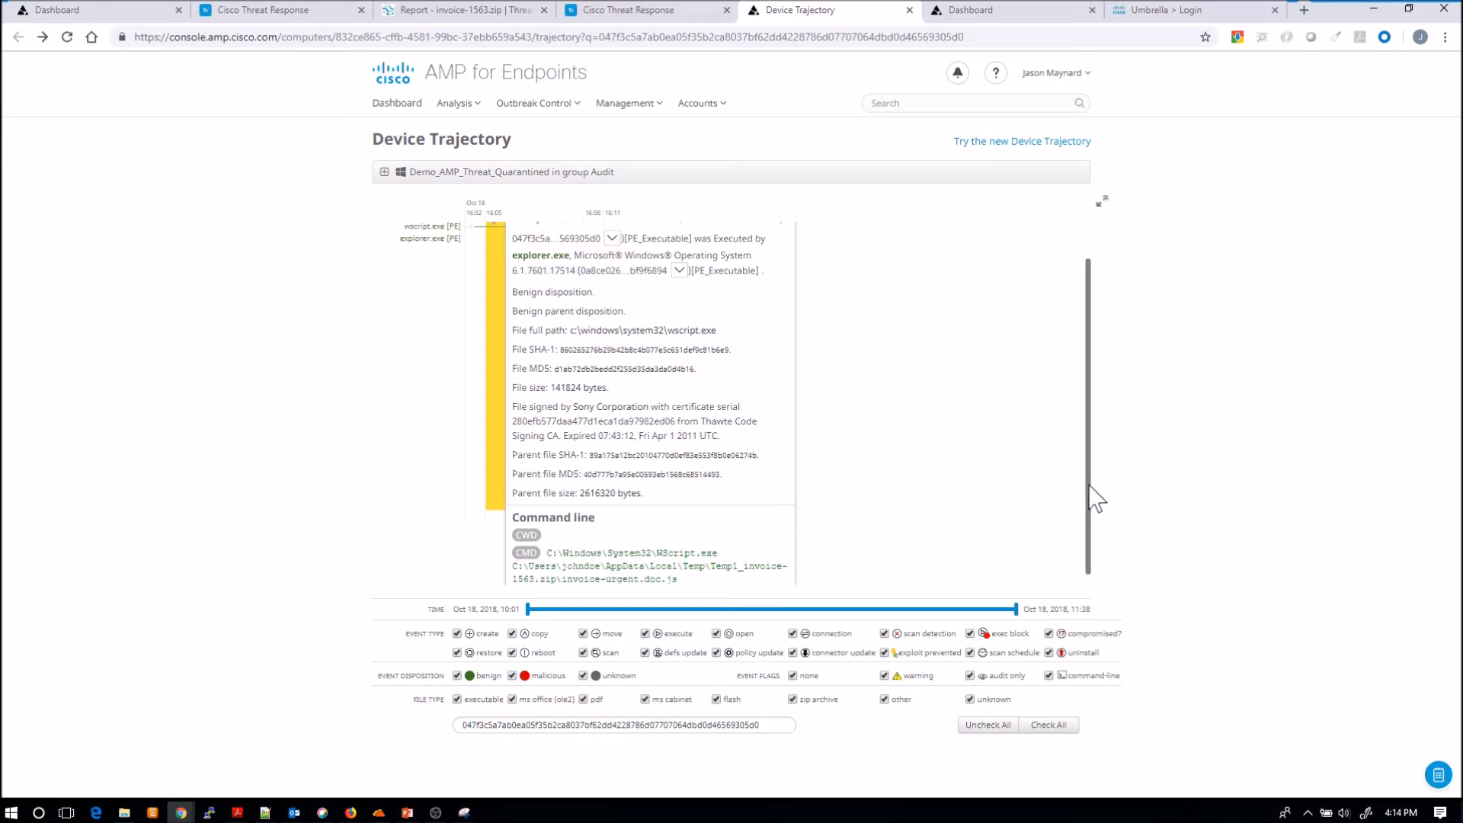
{"action": "scroll", "coordinate": [1090, 485], "scroll_direction": "up", "scroll_amount": 2}
{"action": "left_click", "coordinate": [790, 238]}
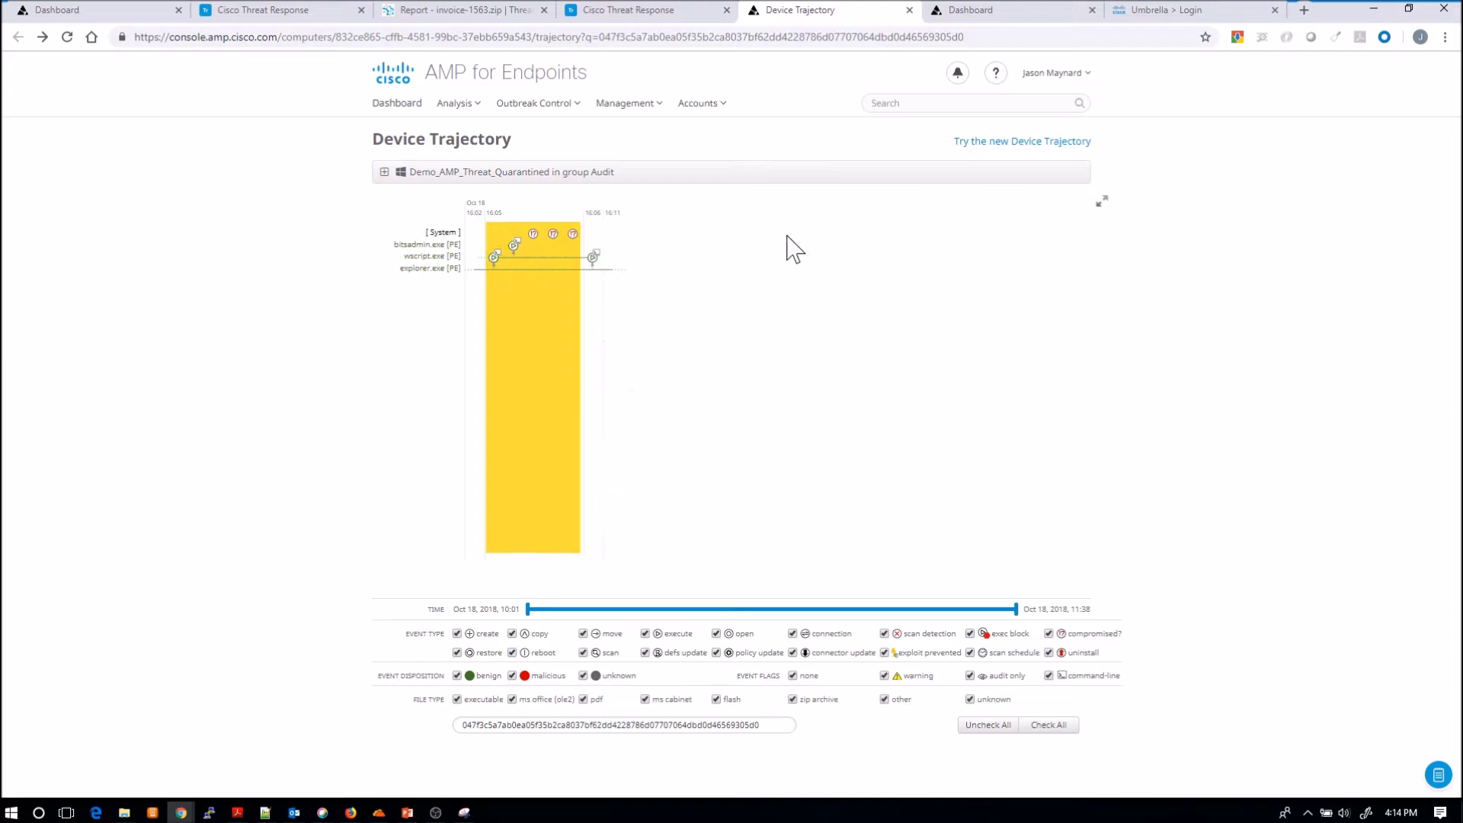
- Review the bitsadmin.exe execution event and its download command line, then close it
{"action": "left_click", "coordinate": [515, 246]}
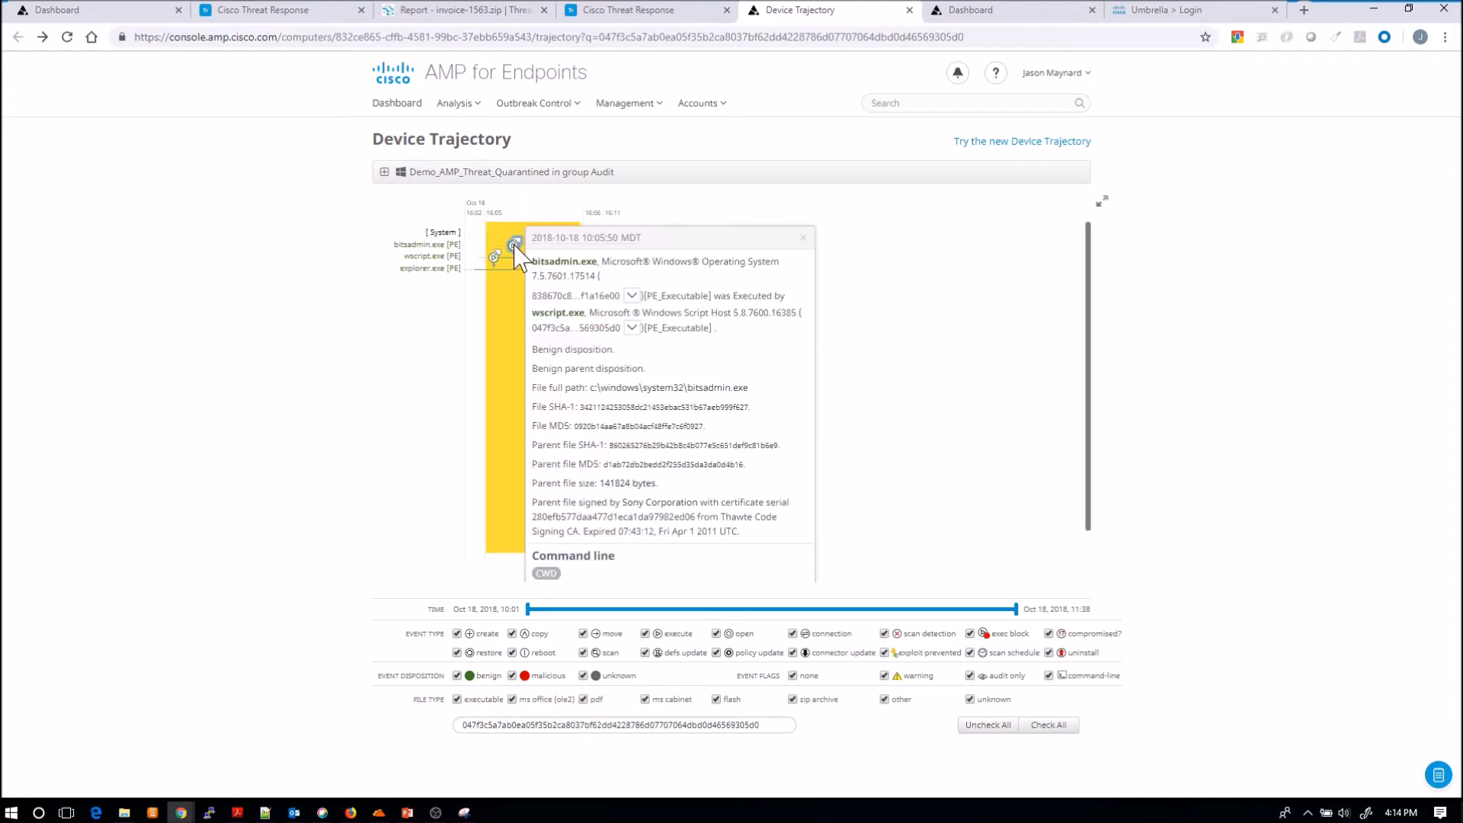
{"action": "scroll", "coordinate": [1096, 377], "scroll_direction": "down", "scroll_amount": 1}
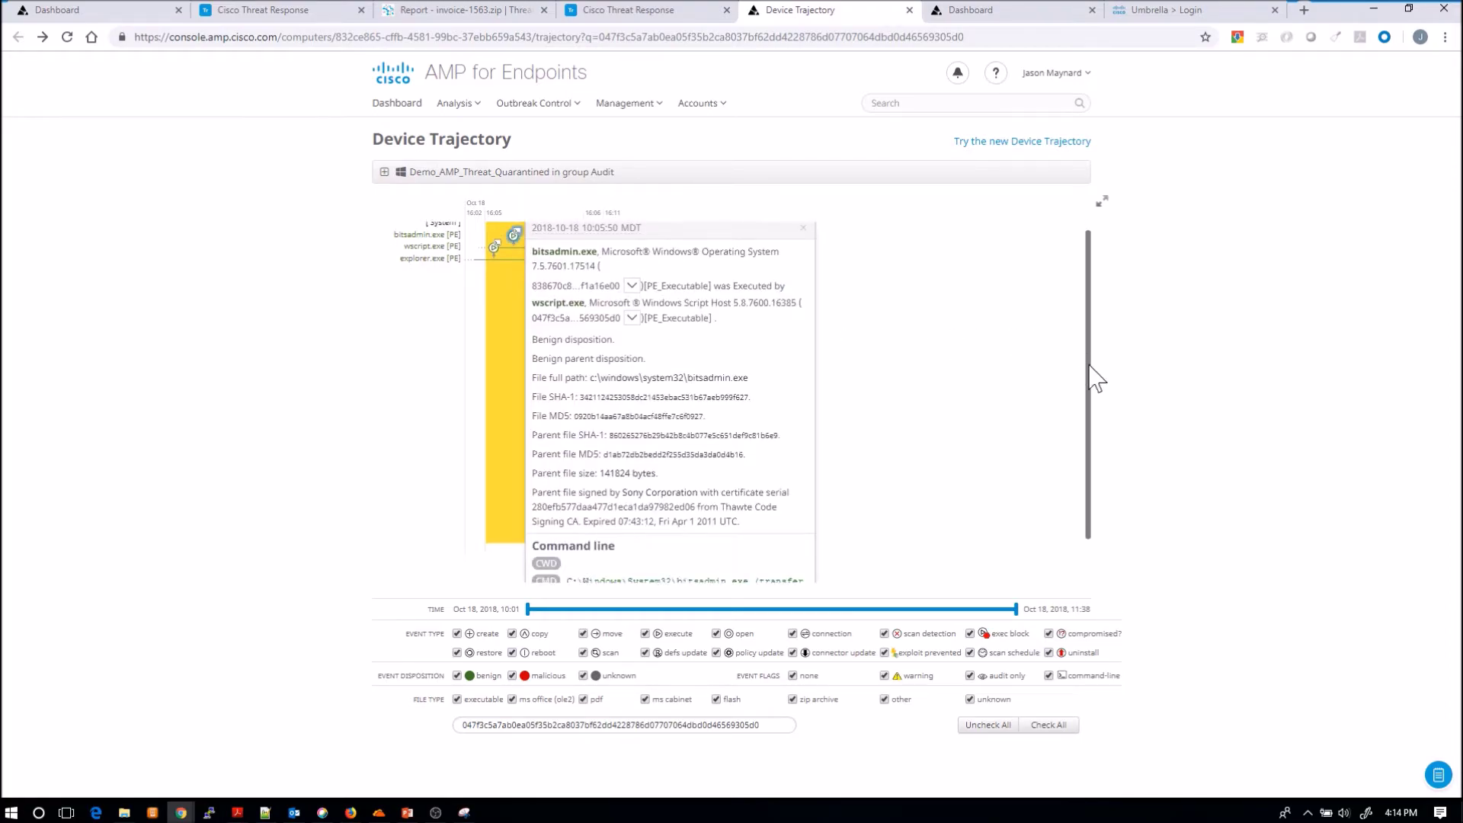
{"action": "scroll", "coordinate": [1097, 427], "scroll_direction": "down", "scroll_amount": 1}
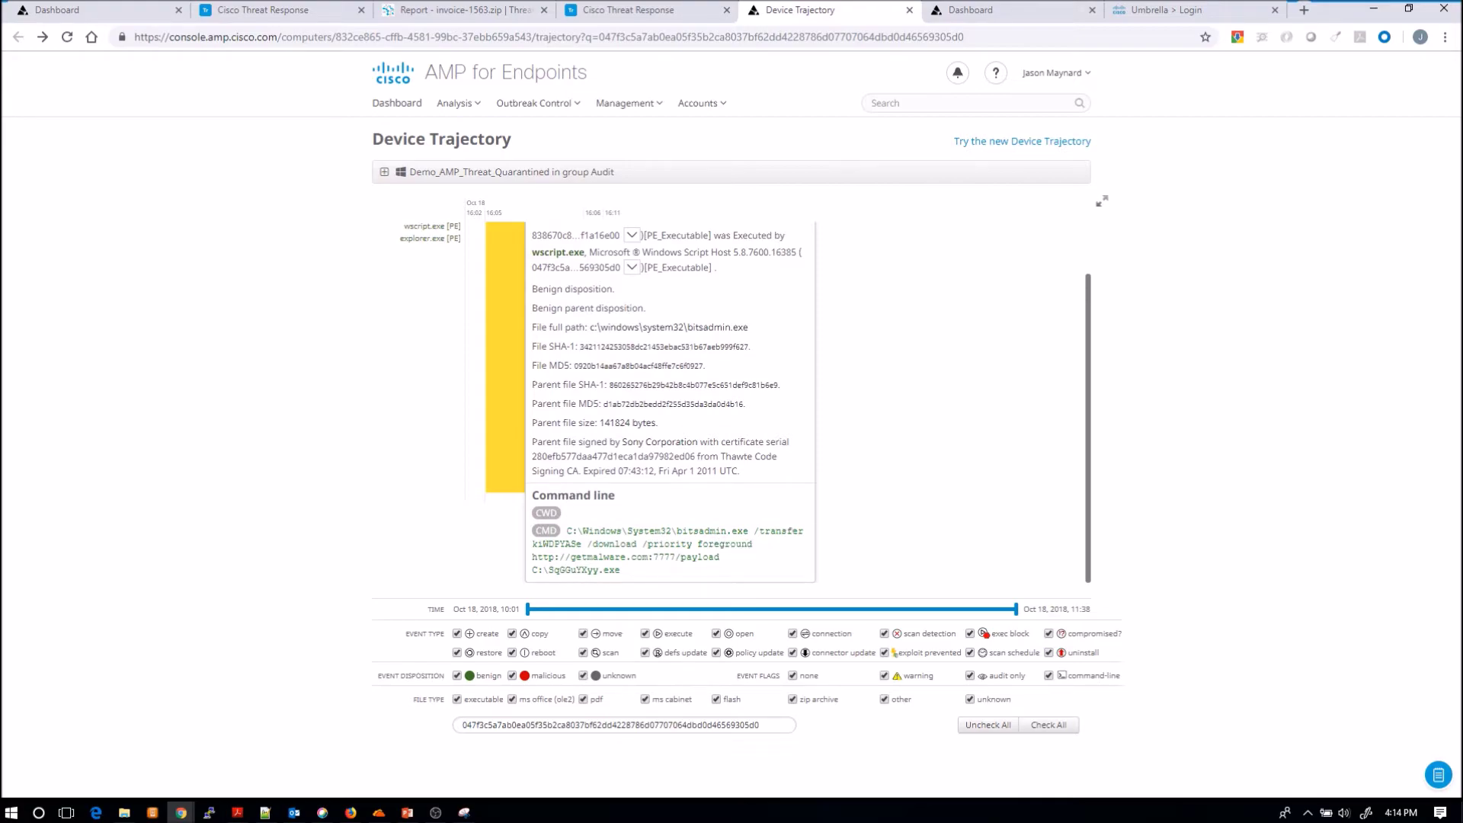
{"action": "scroll", "coordinate": [670, 403], "scroll_direction": "up", "scroll_amount": 1}
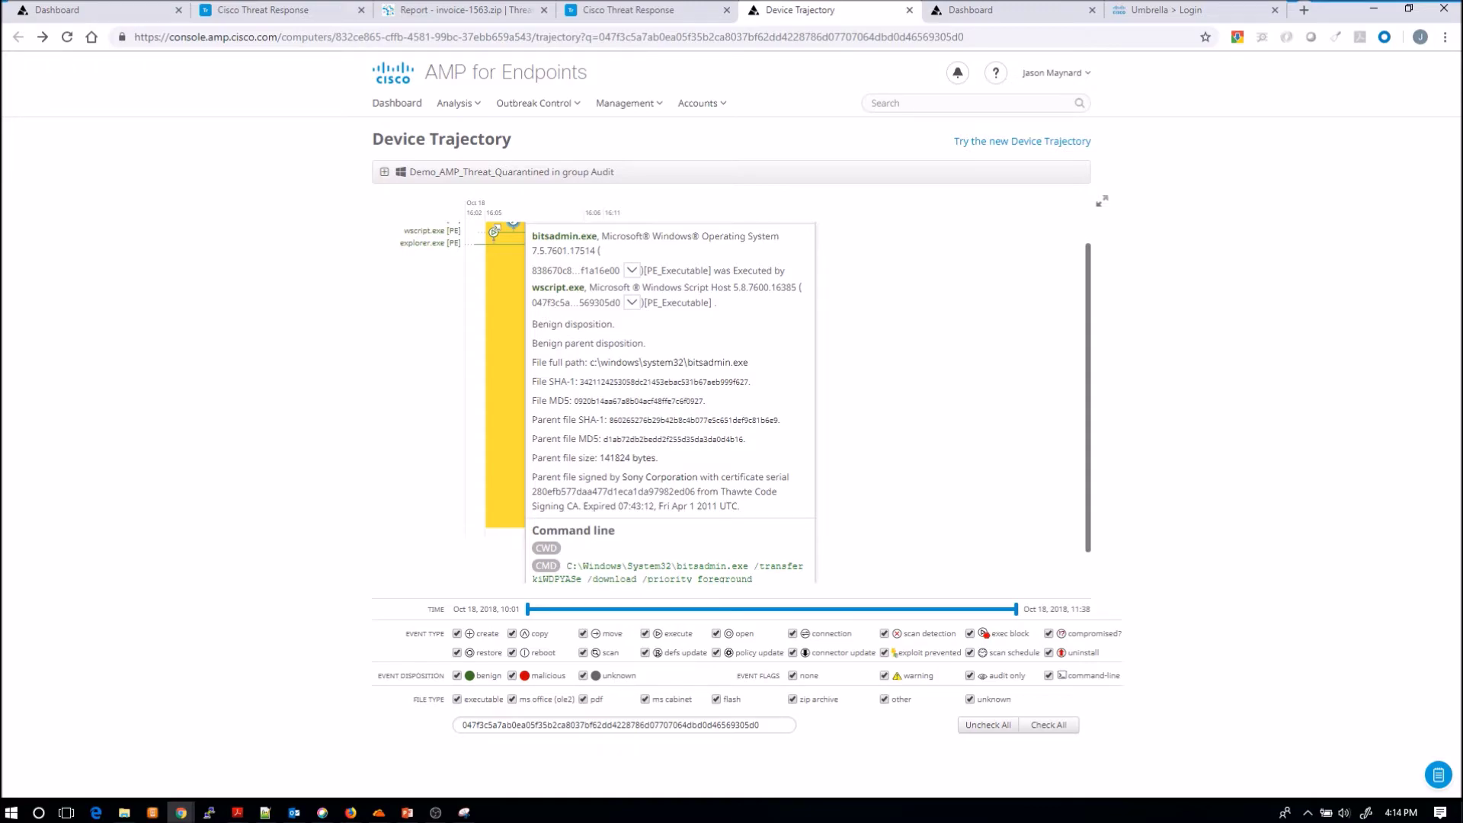
{"action": "scroll", "coordinate": [1090, 266], "scroll_direction": "up", "scroll_amount": 1}
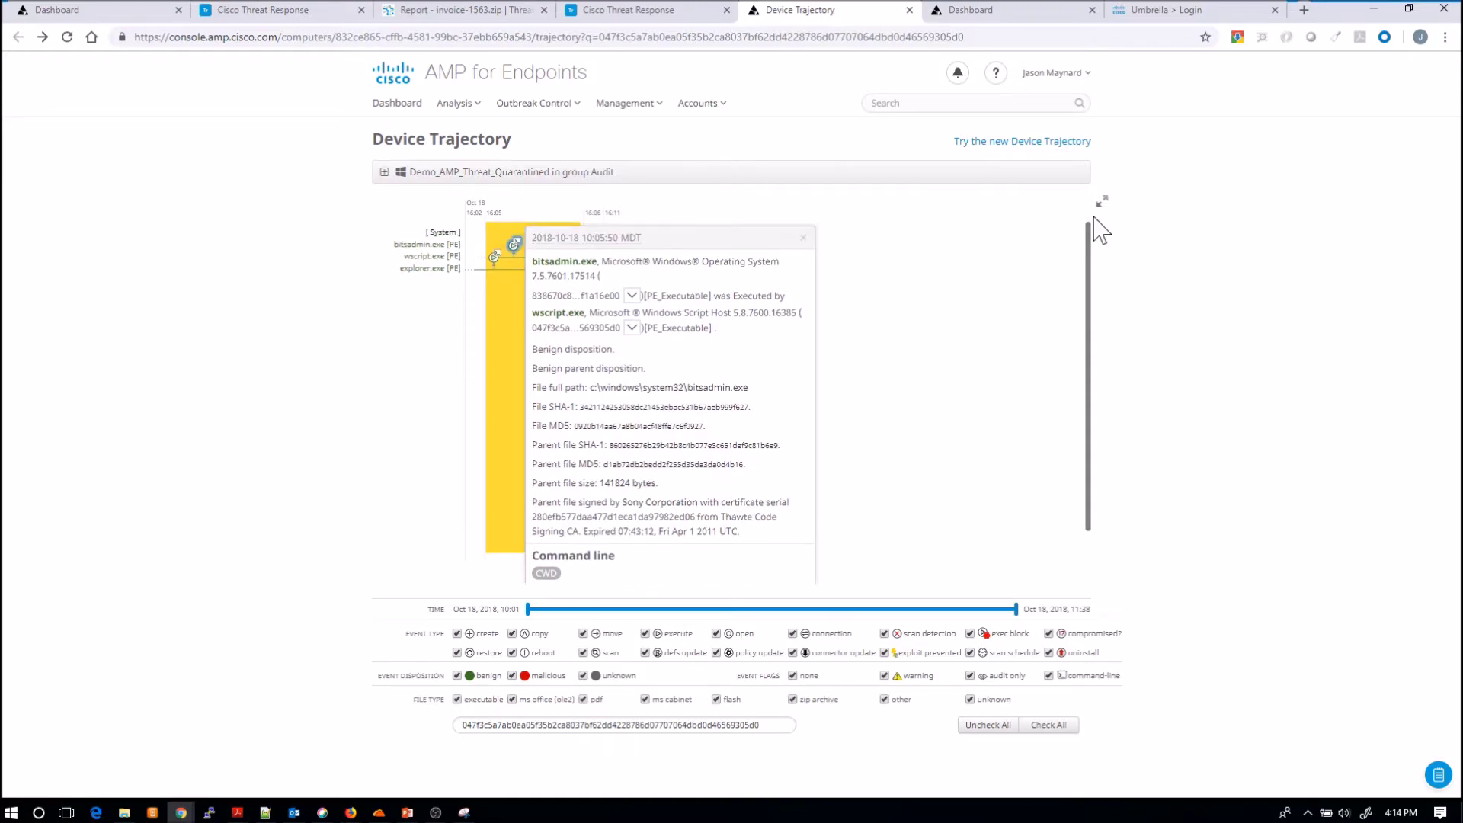
{"action": "left_click", "coordinate": [801, 238]}
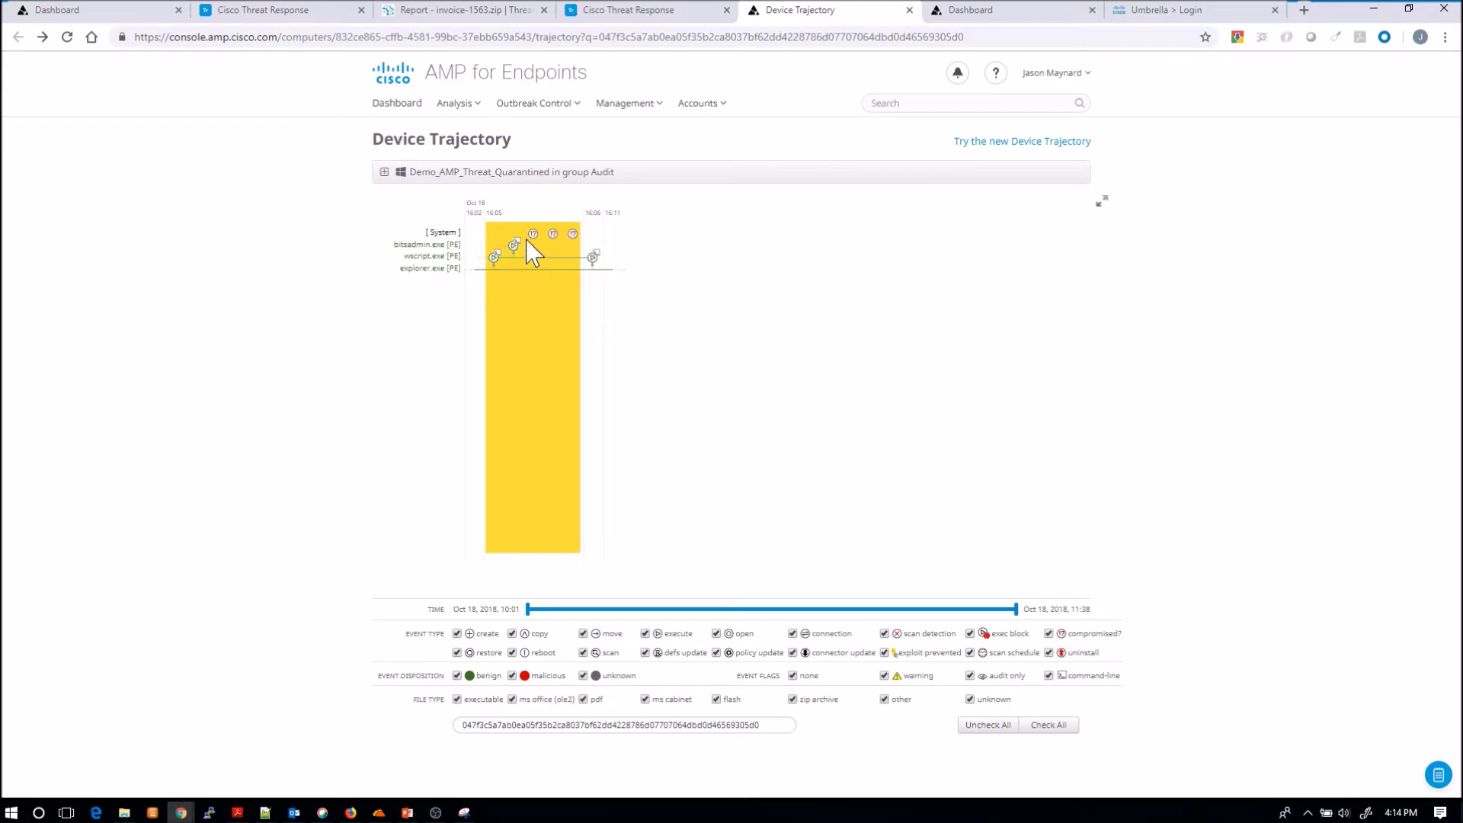
- Review the WScriptExecuteFakeExtension and Bitsadmin indicators, ending on W32.WScriptLaunchedZippedJS.ioc's description
{"action": "left_click", "coordinate": [533, 235]}
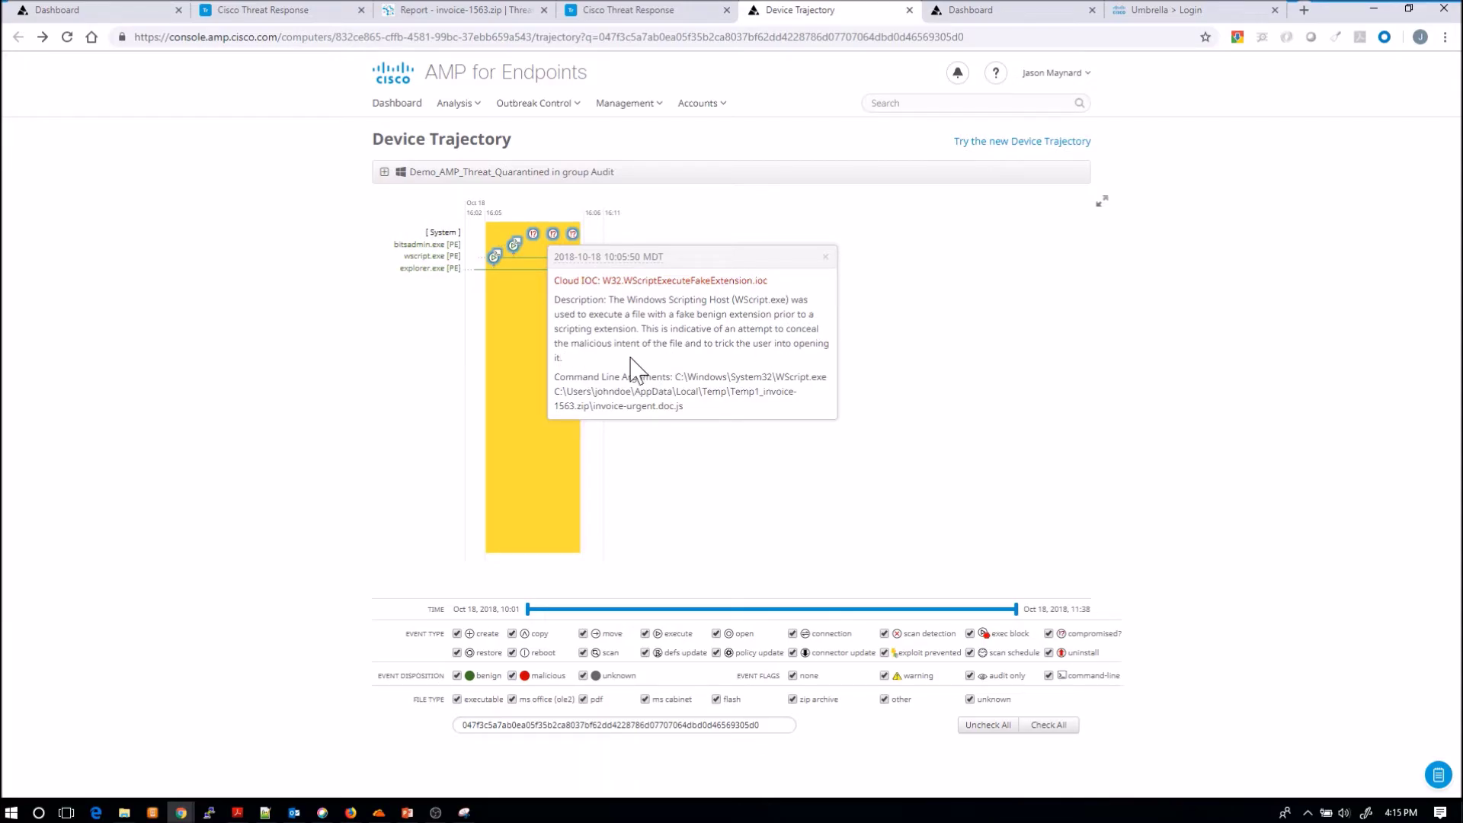
{"action": "left_click", "coordinate": [826, 256]}
{"action": "left_click", "coordinate": [552, 234]}
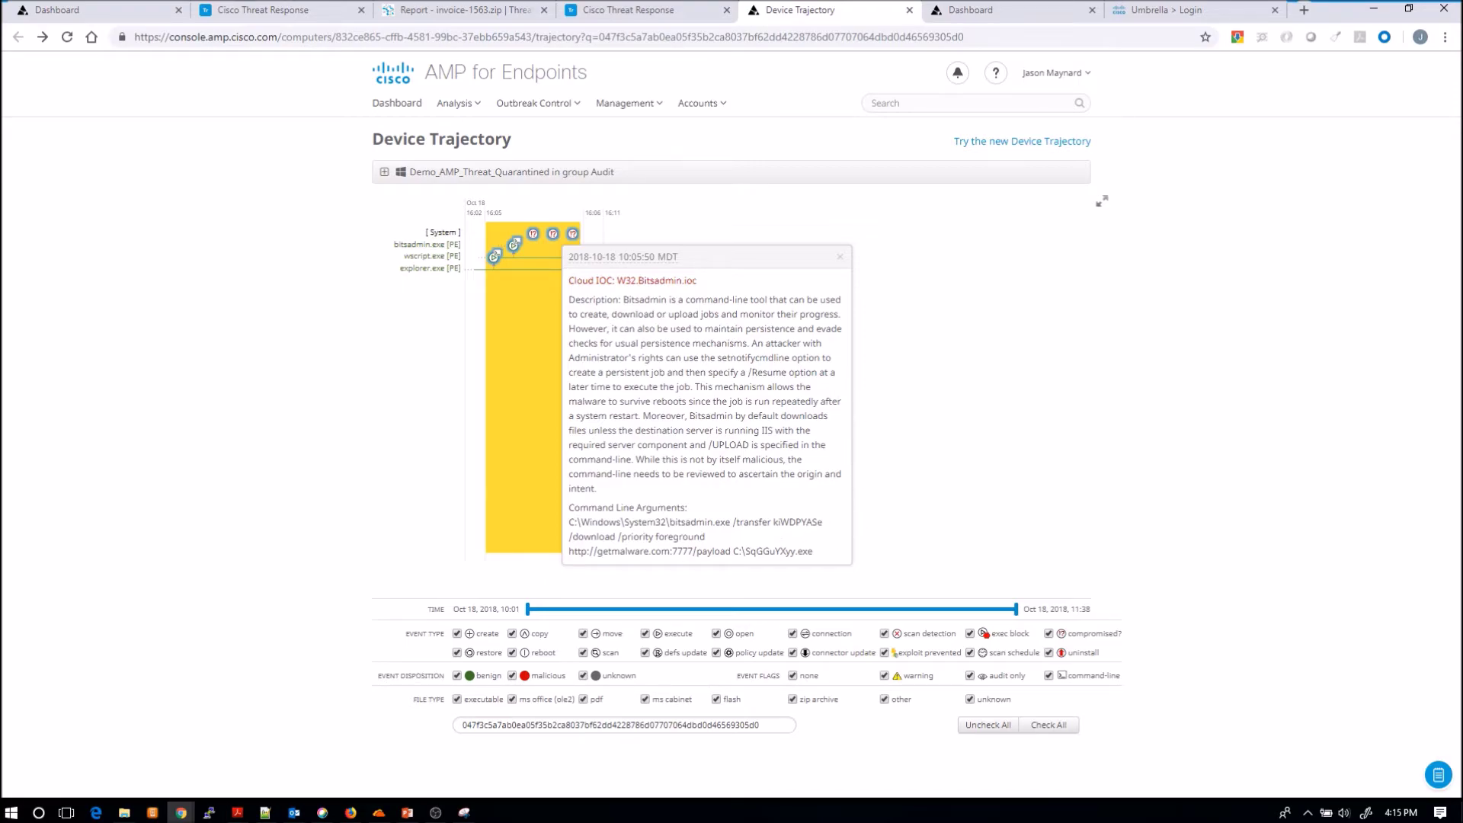
{"action": "left_click", "coordinate": [840, 258]}
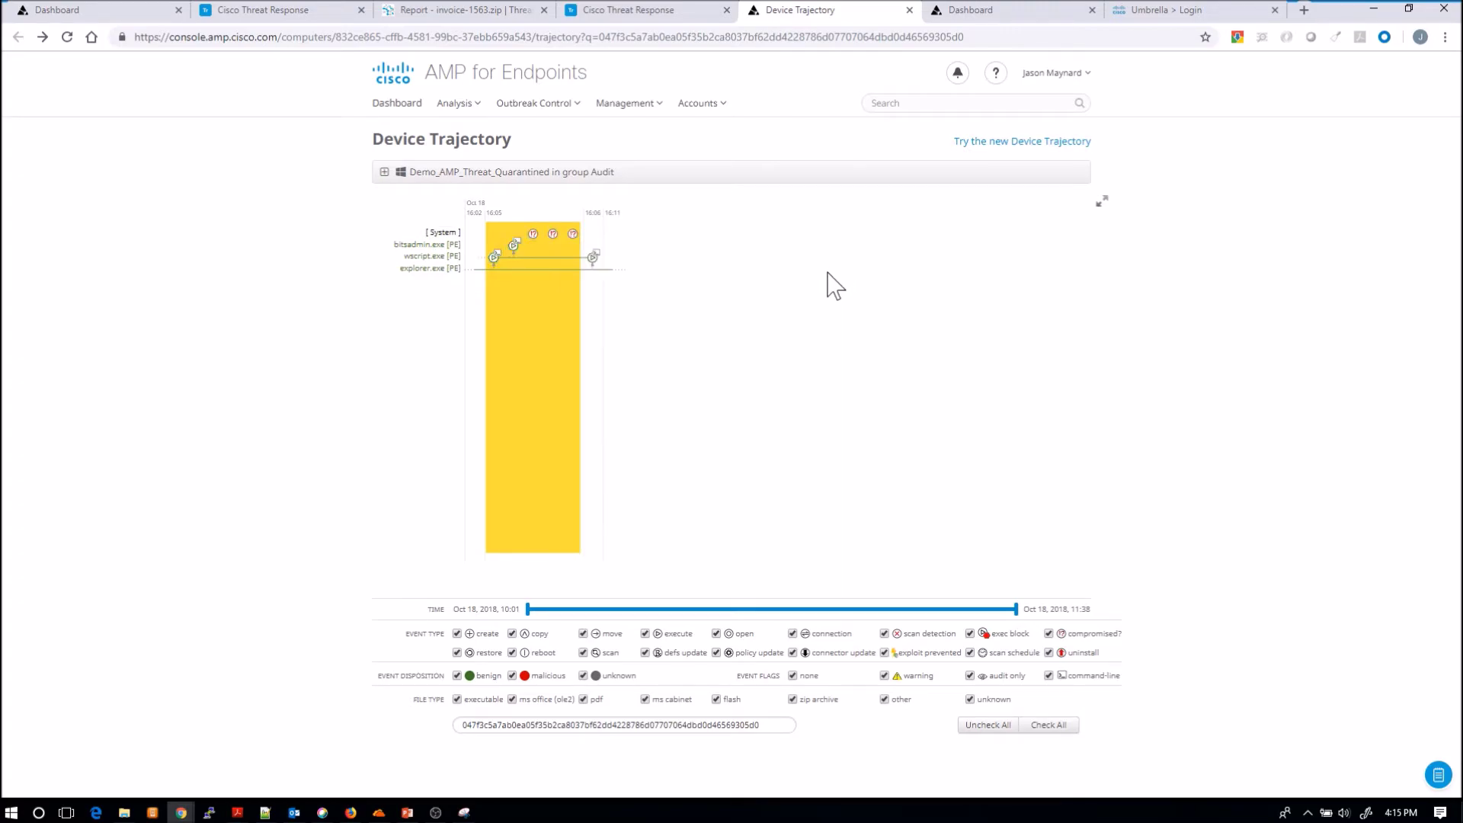
{"action": "left_click", "coordinate": [572, 235]}
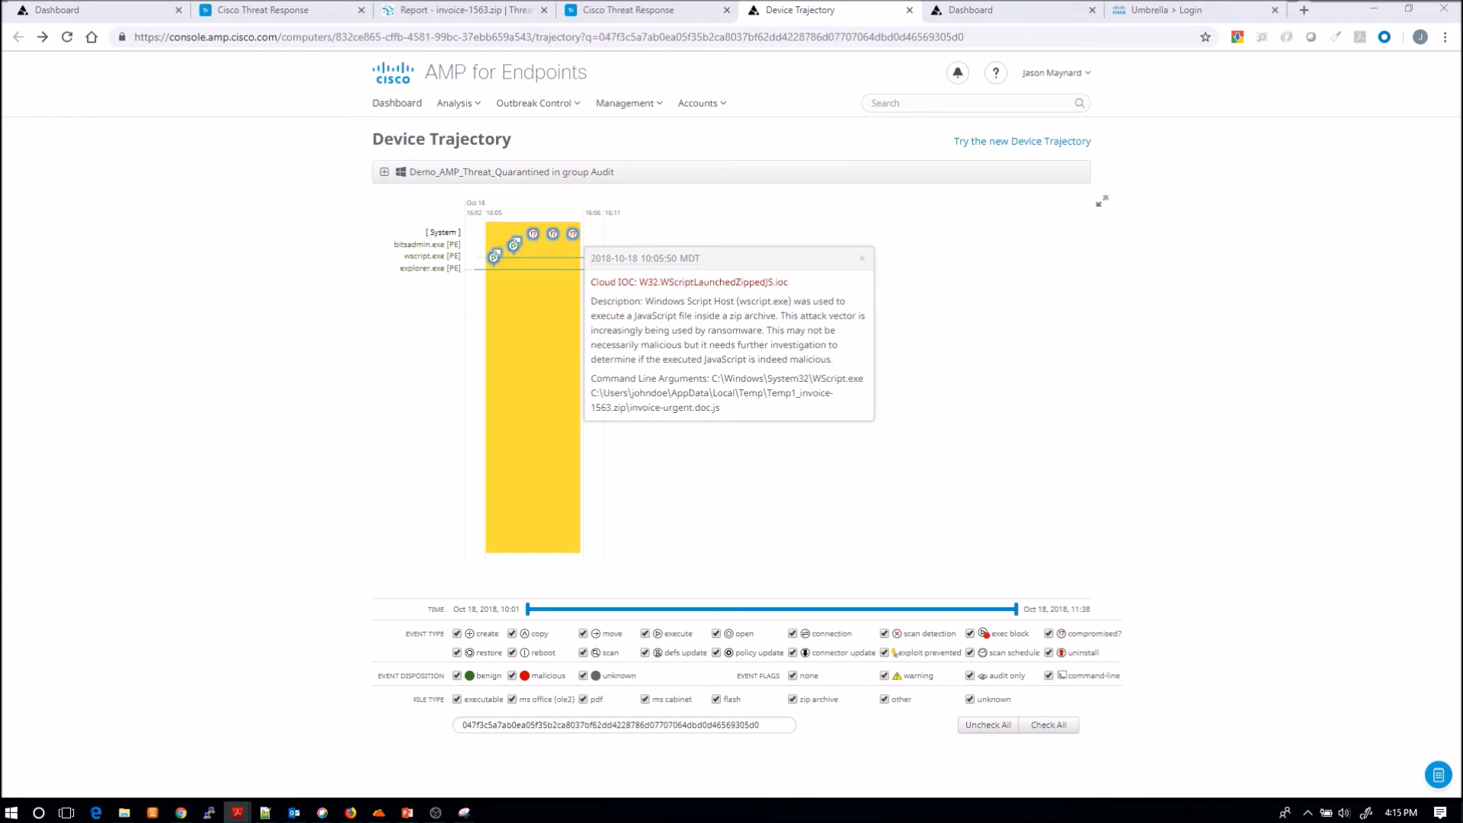
- Replace the trajectory's hash filter with invoice-1563
{"action": "left_click", "coordinate": [465, 725]}
{"action": "key", "text": "BackSpace"}
{"action": "type", "text": "invoice-1563"}
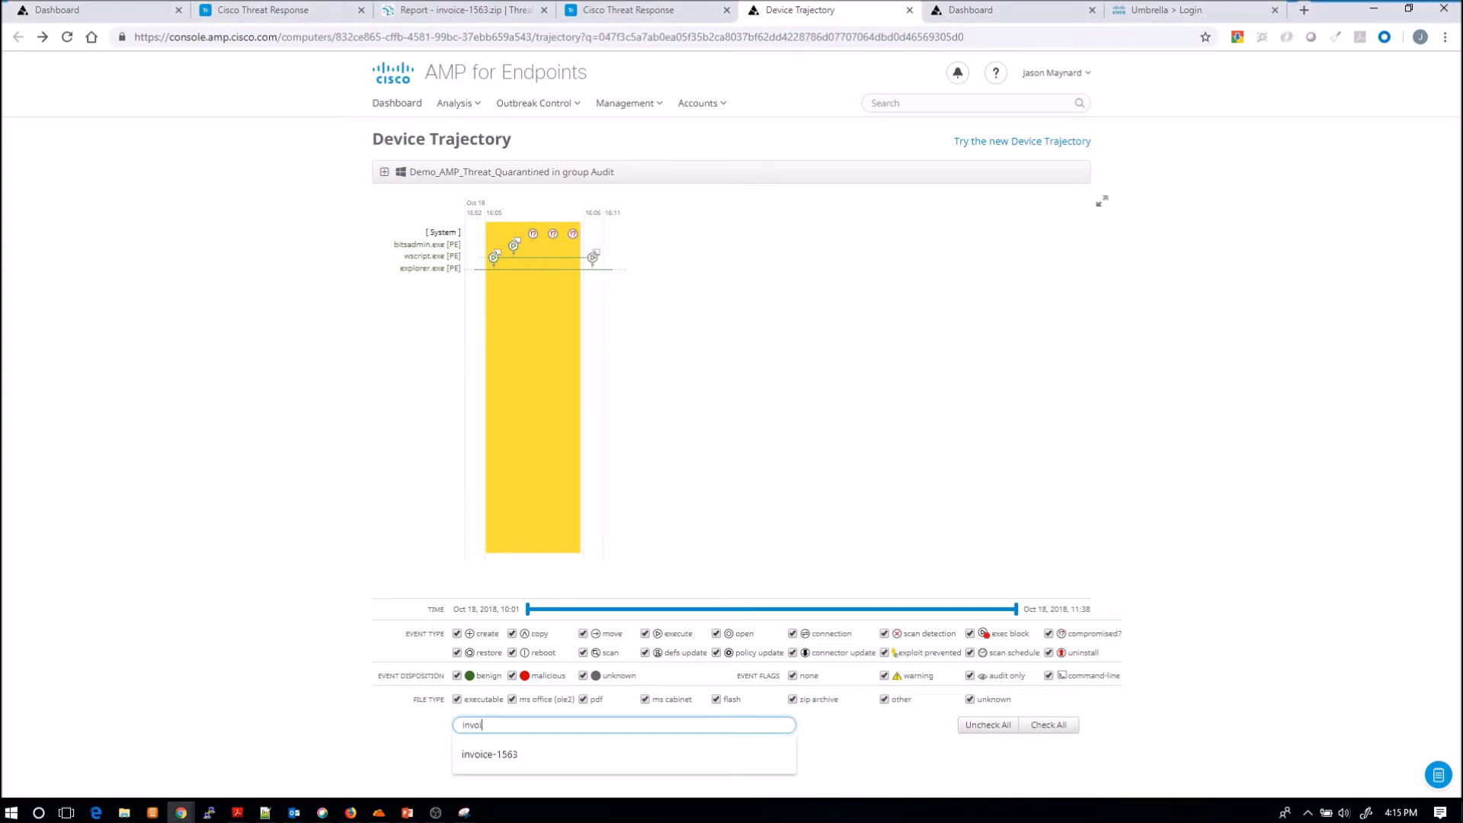
{"action": "left_click", "coordinate": [468, 754]}
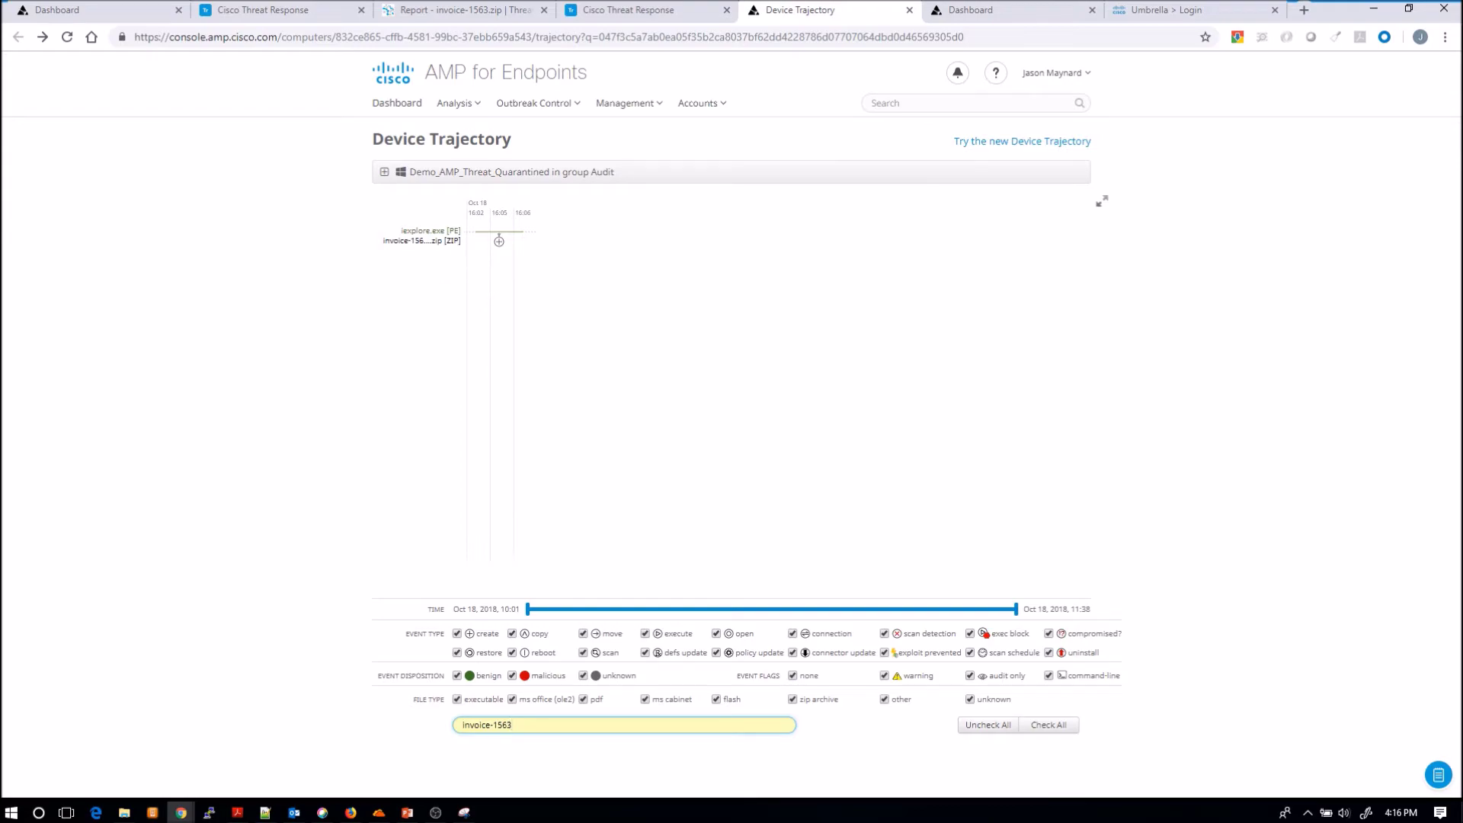
- Inspect the invoice-1563[1].zip download event and its hash actions, then switch to the slides
{"action": "left_click", "coordinate": [500, 243]}
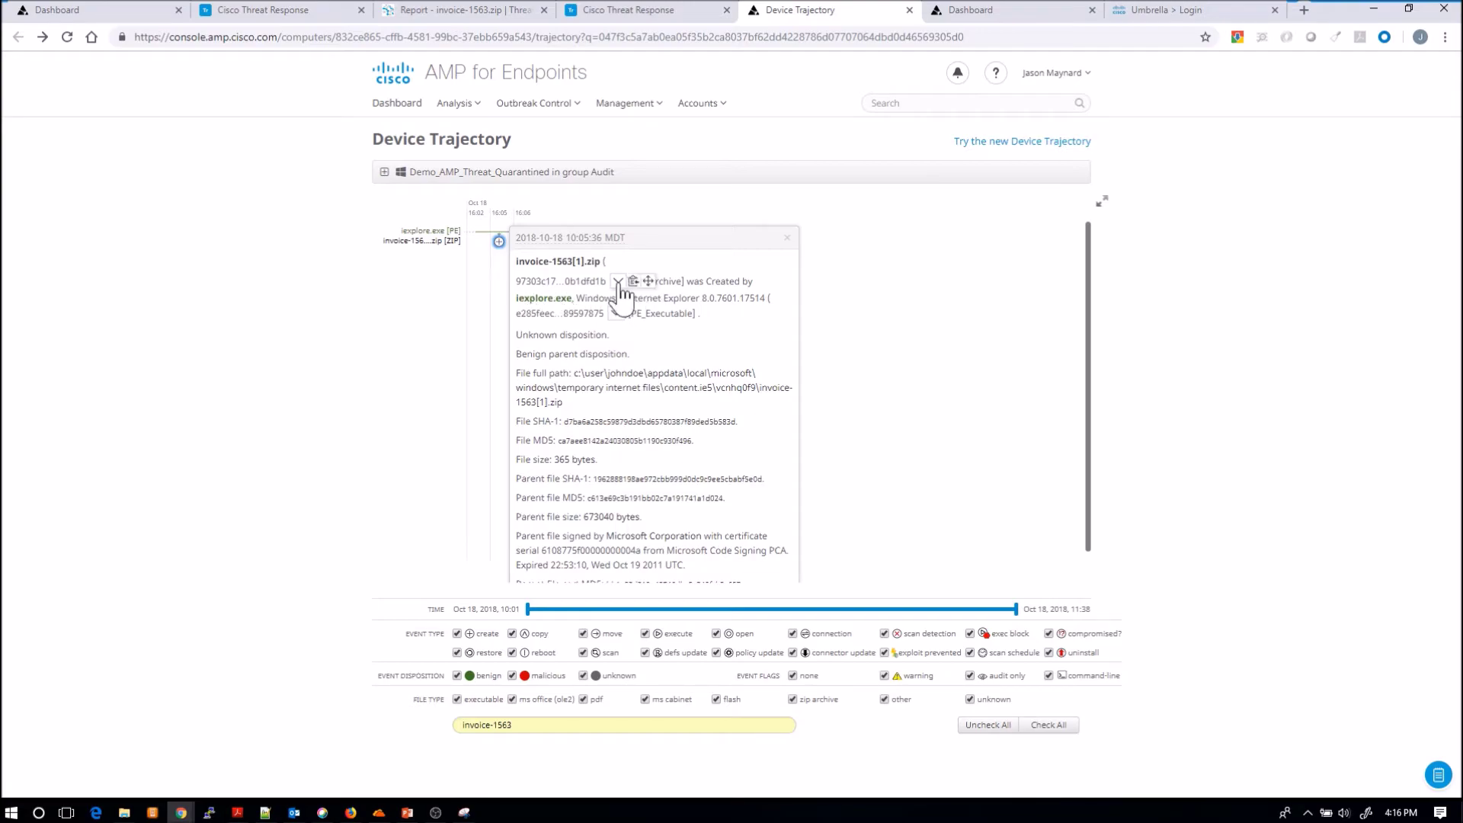
{"action": "left_click", "coordinate": [619, 283]}
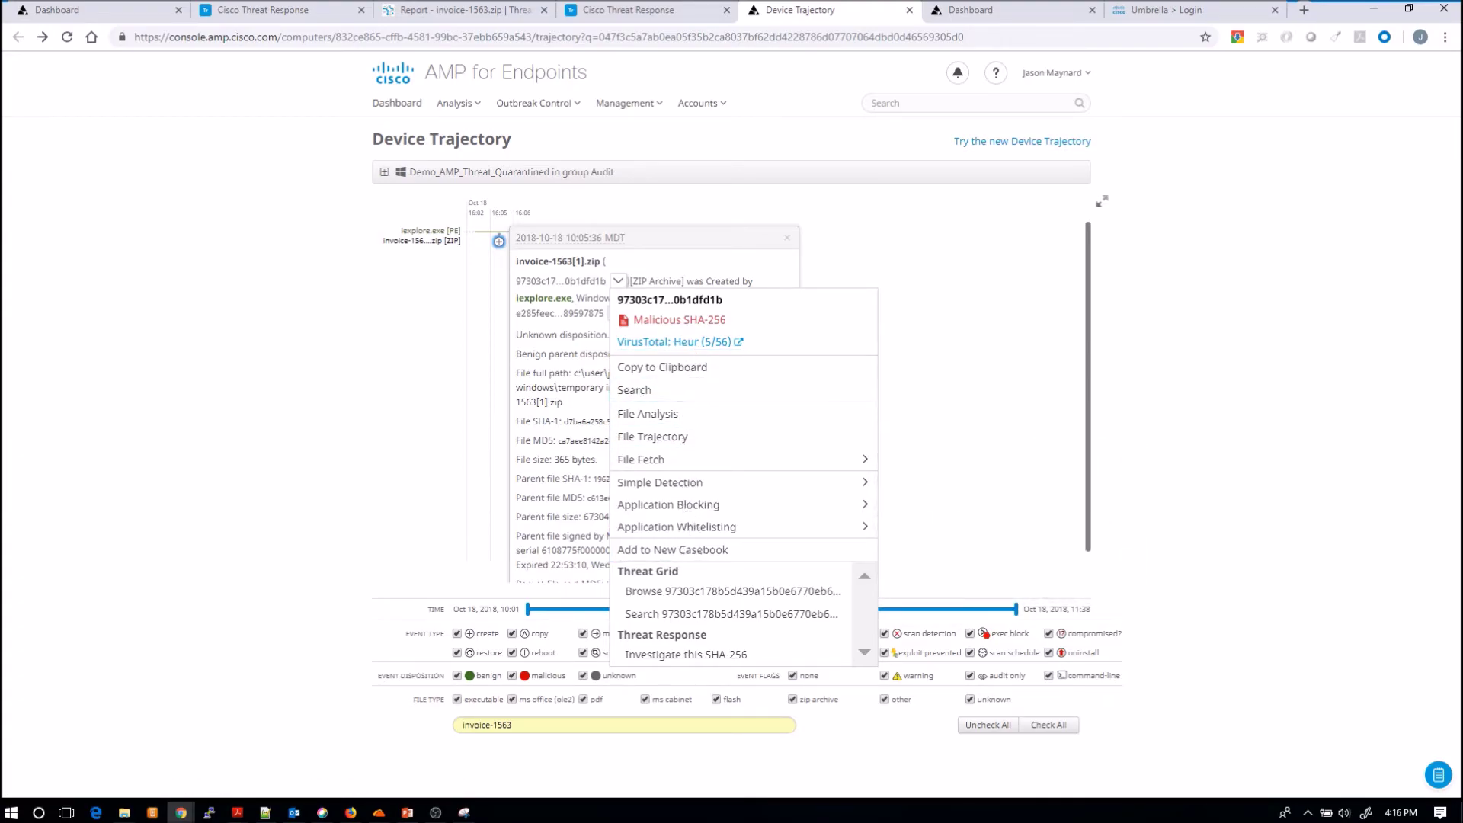
{"action": "left_click", "coordinate": [662, 366]}
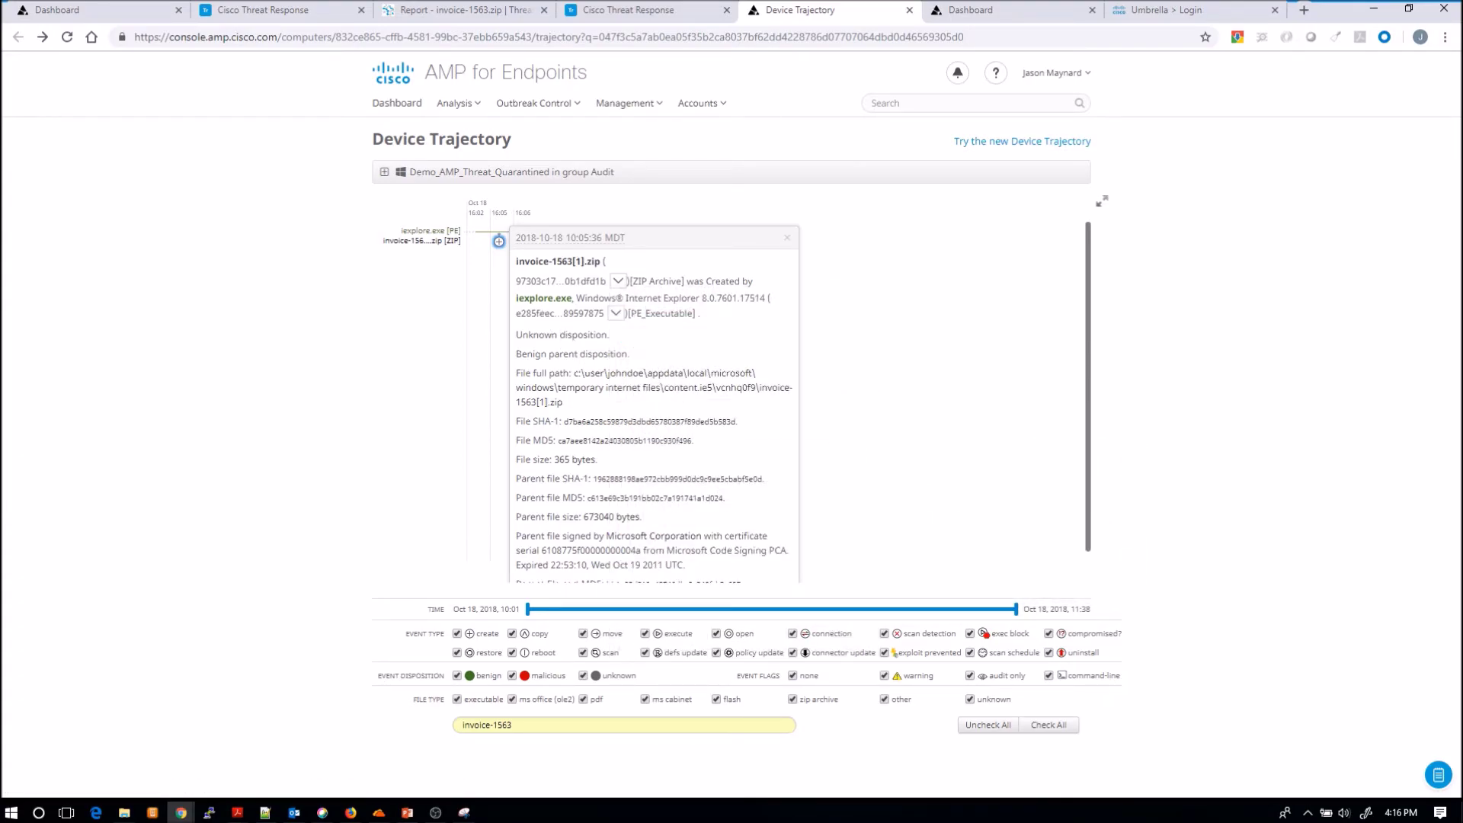
{"action": "scroll", "coordinate": [588, 450], "scroll_direction": "down", "scroll_amount": 1}
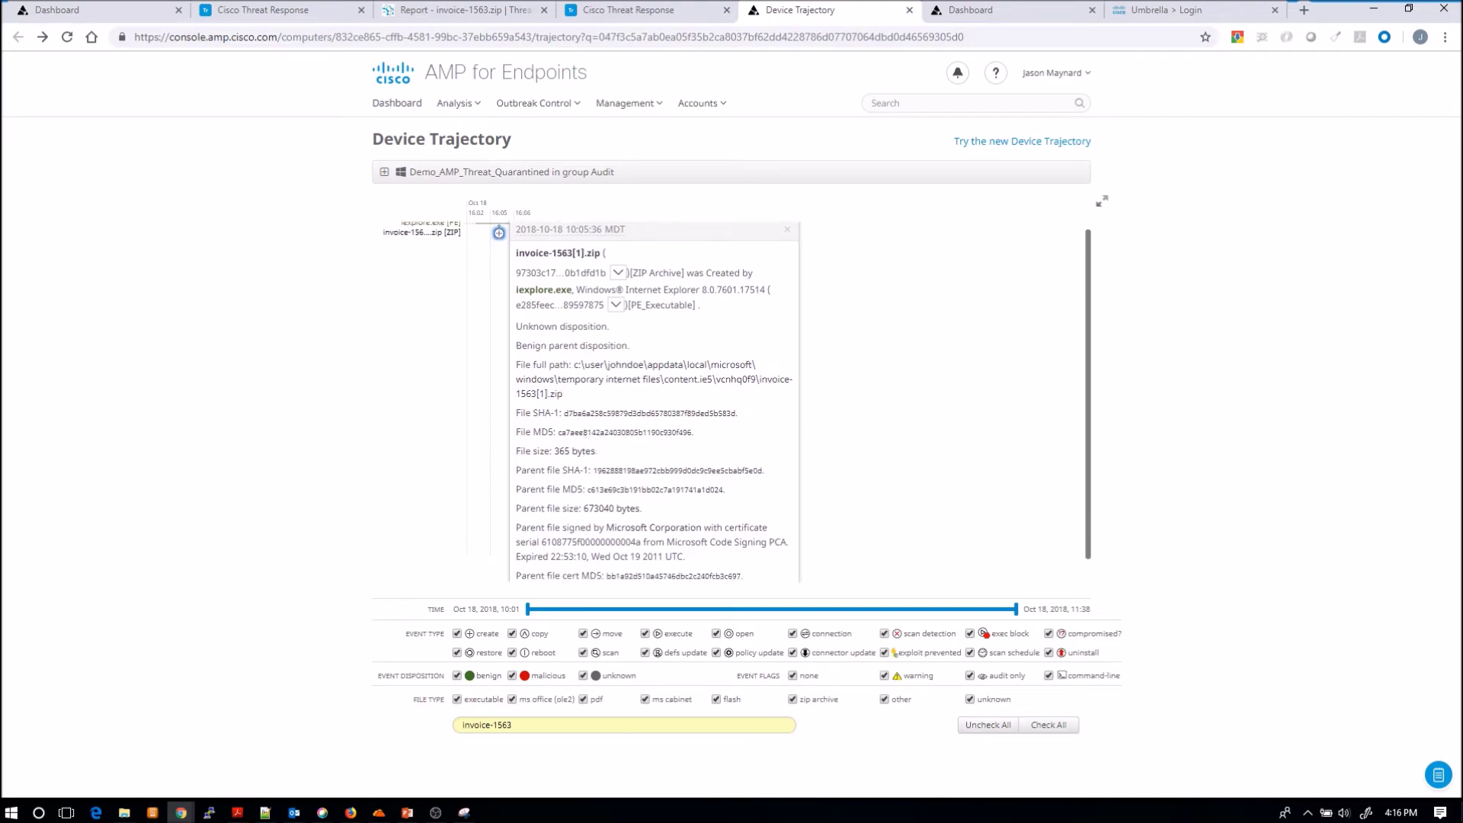
{"action": "scroll", "coordinate": [754, 442], "scroll_direction": "up", "scroll_amount": 1}
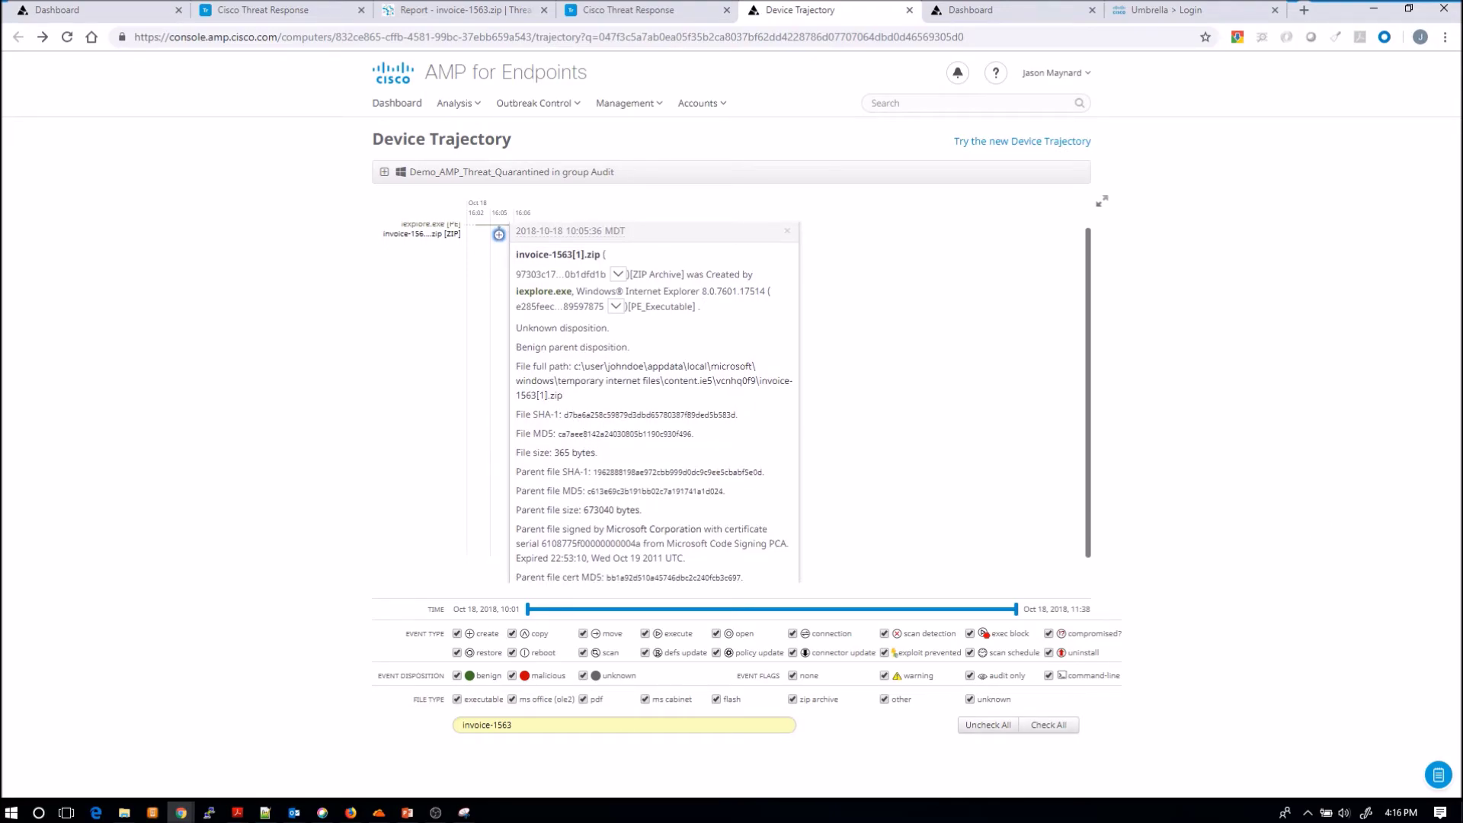
{"action": "key", "text": "alt+Tab"}
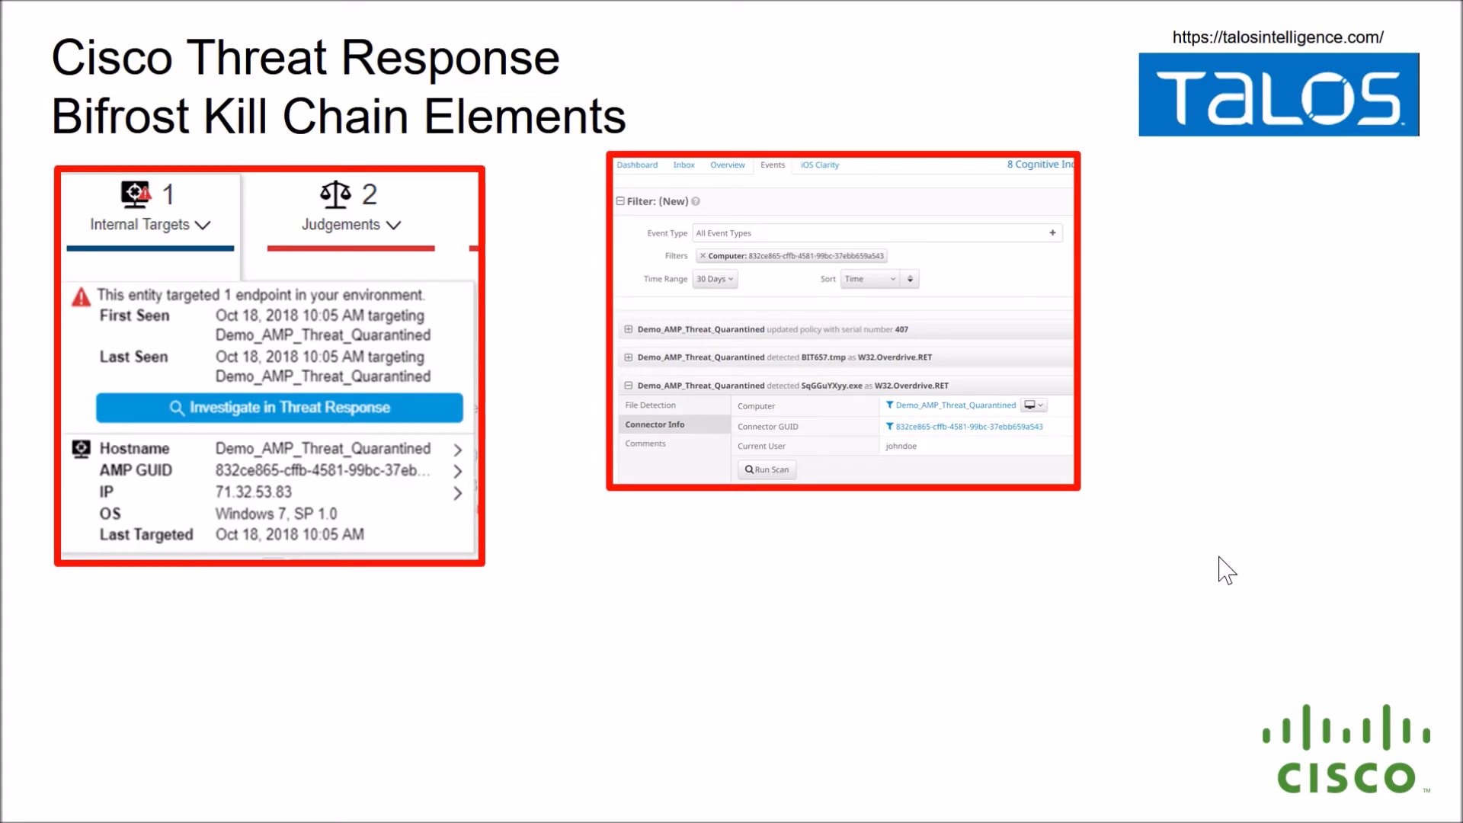
- Reveal the Target and HTTP Traffic screenshots, then the mutex slide's Metadata and bitsadmin.exe trajectory screenshots
{"action": "left_click", "coordinate": [1226, 570]}
{"action": "left_click", "coordinate": [1226, 570]}
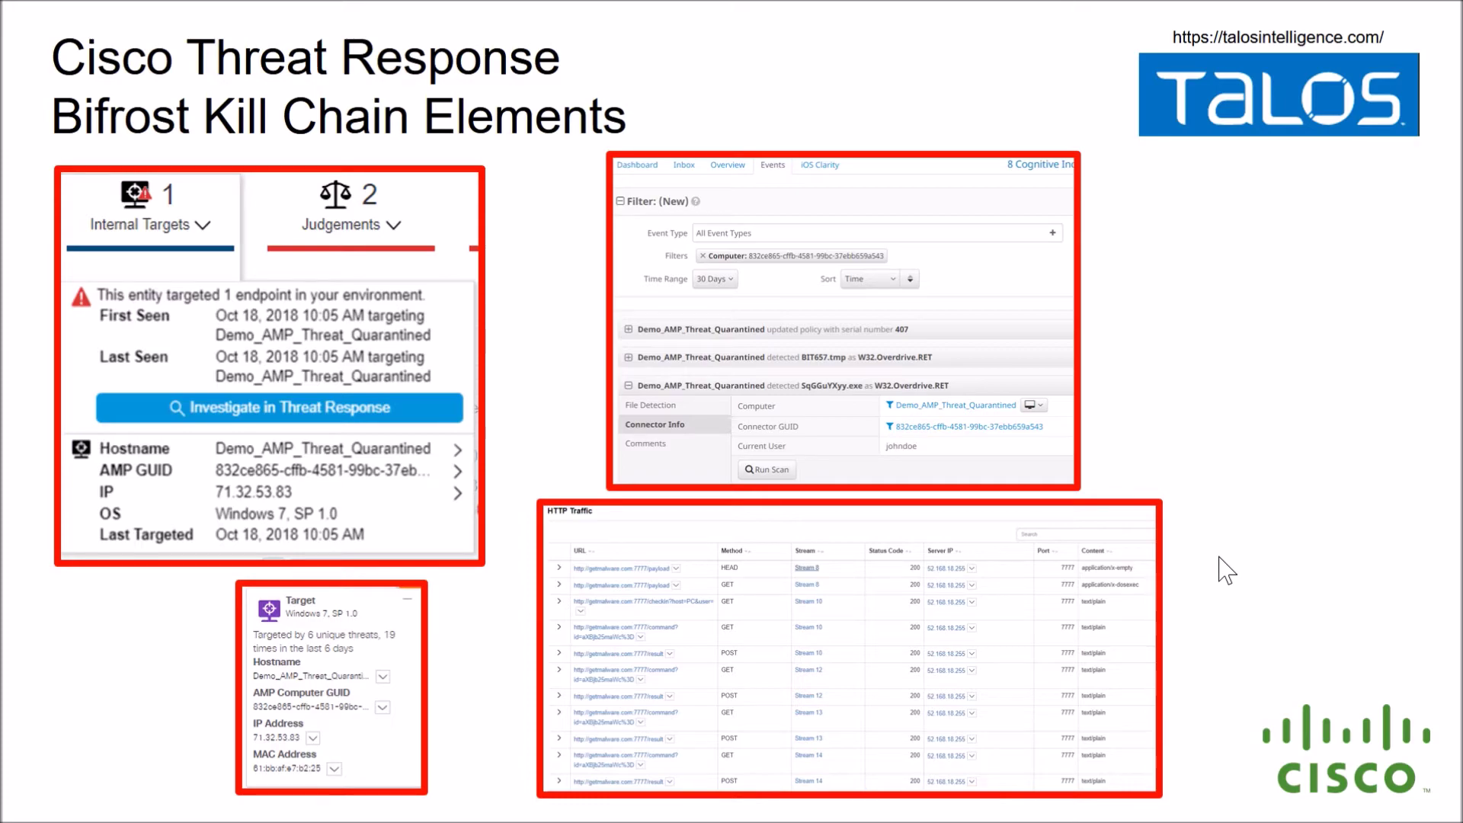
{"action": "left_click", "coordinate": [1226, 570]}
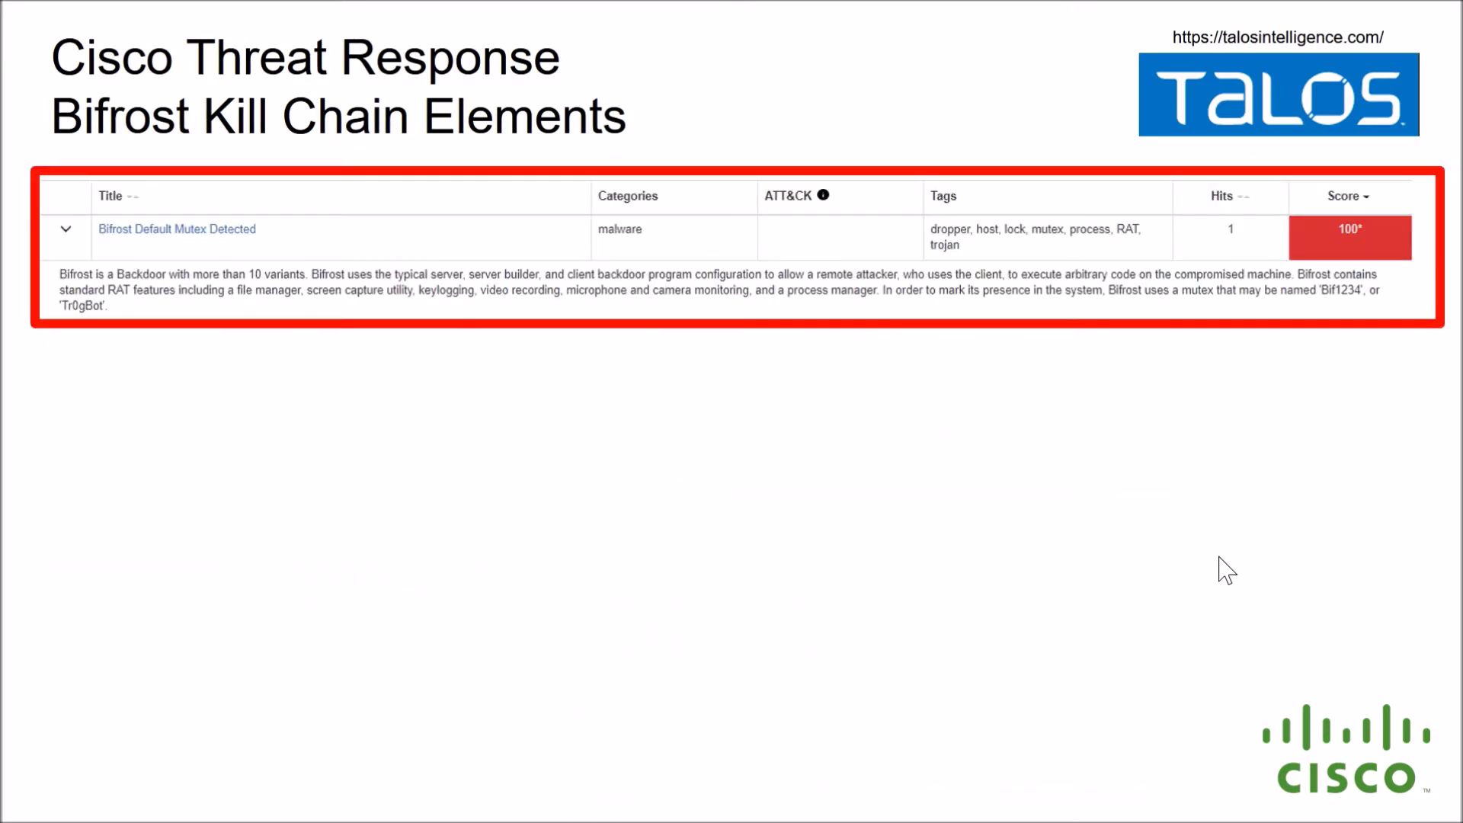
{"action": "left_click", "coordinate": [1226, 570]}
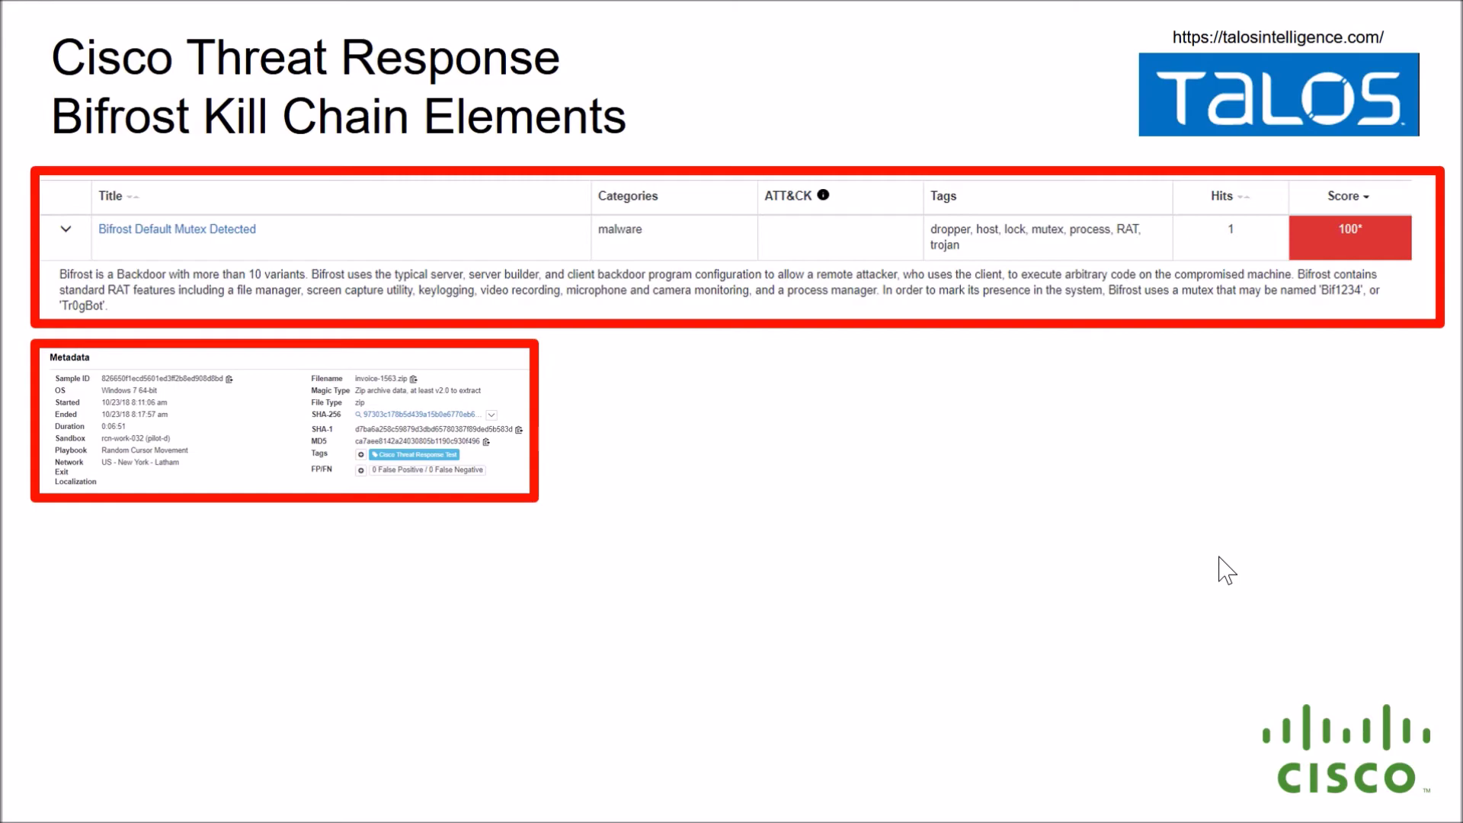
{"action": "left_click", "coordinate": [1227, 570]}
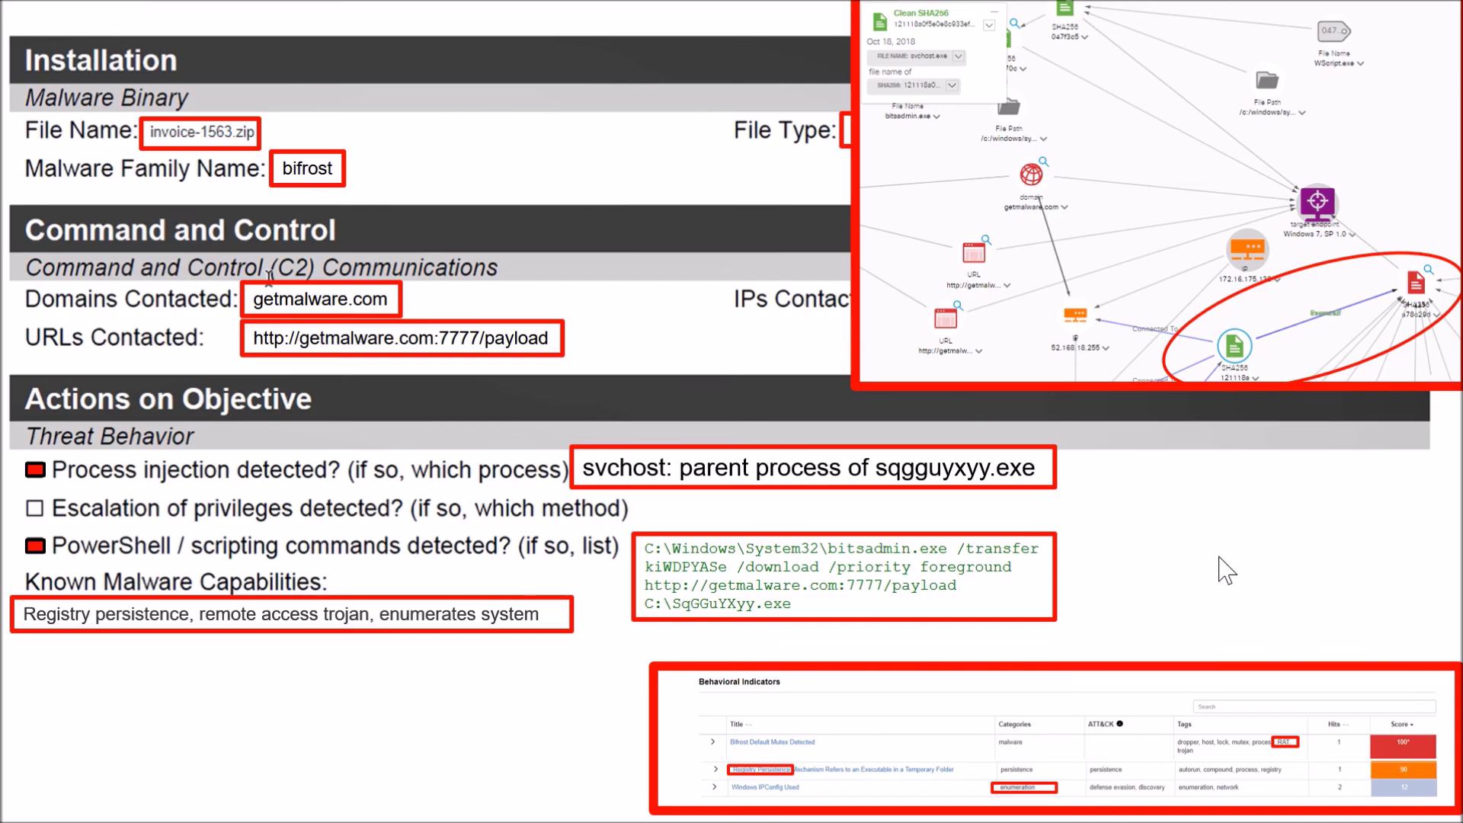
- Advance the presentation to the Executive Summary slide
{"action": "key", "text": "Right"}
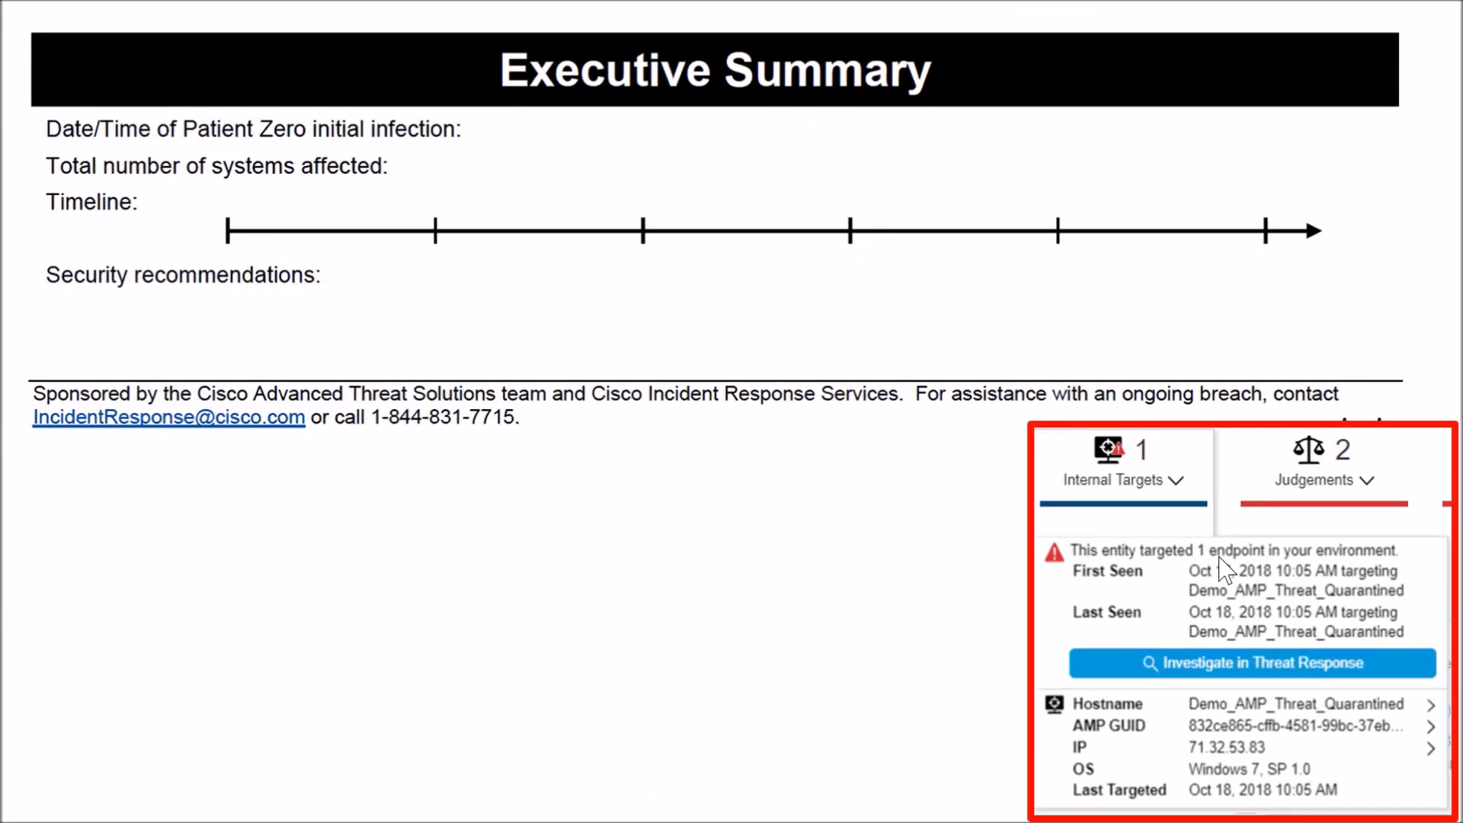